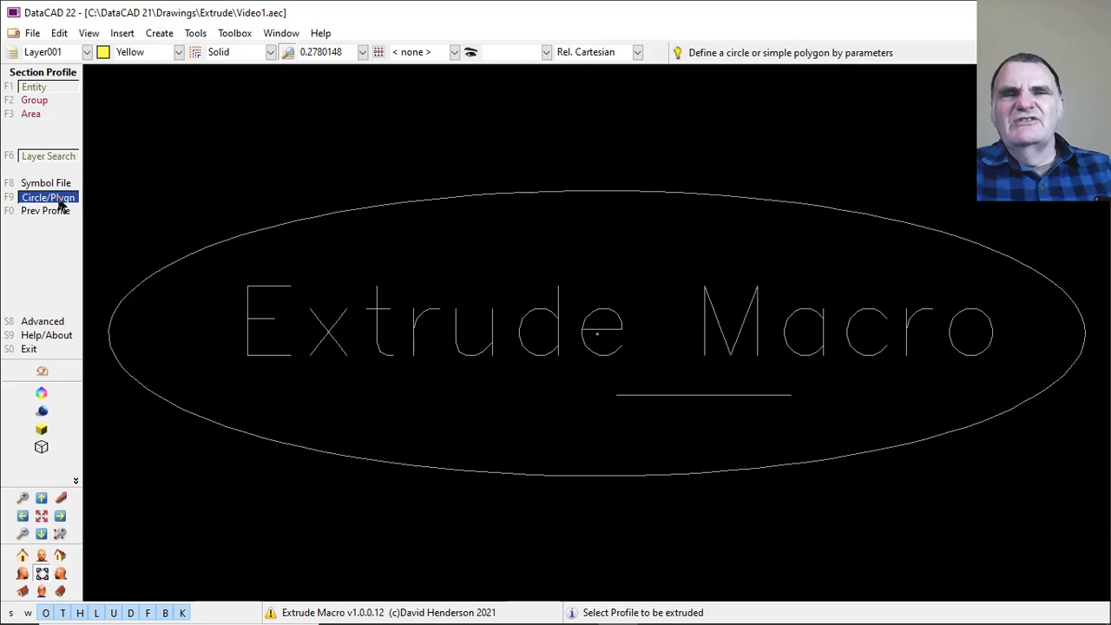
Define a complete circle profile of radius 10 and extrude it along a horizontal path traced leftward from the underline's left end.
type("10")
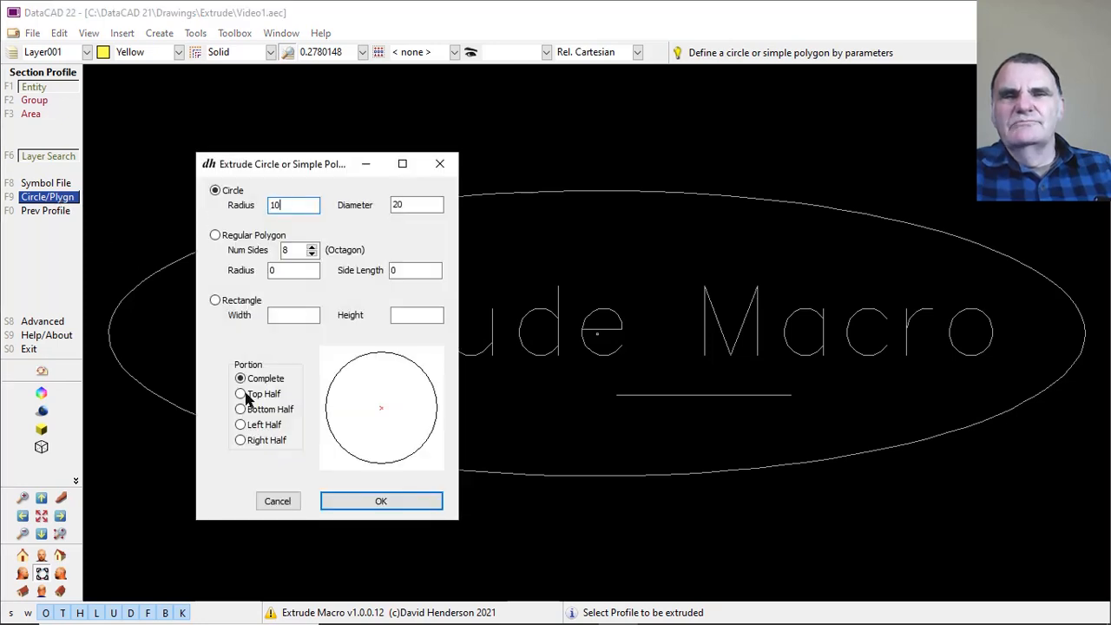
left_click(368, 498)
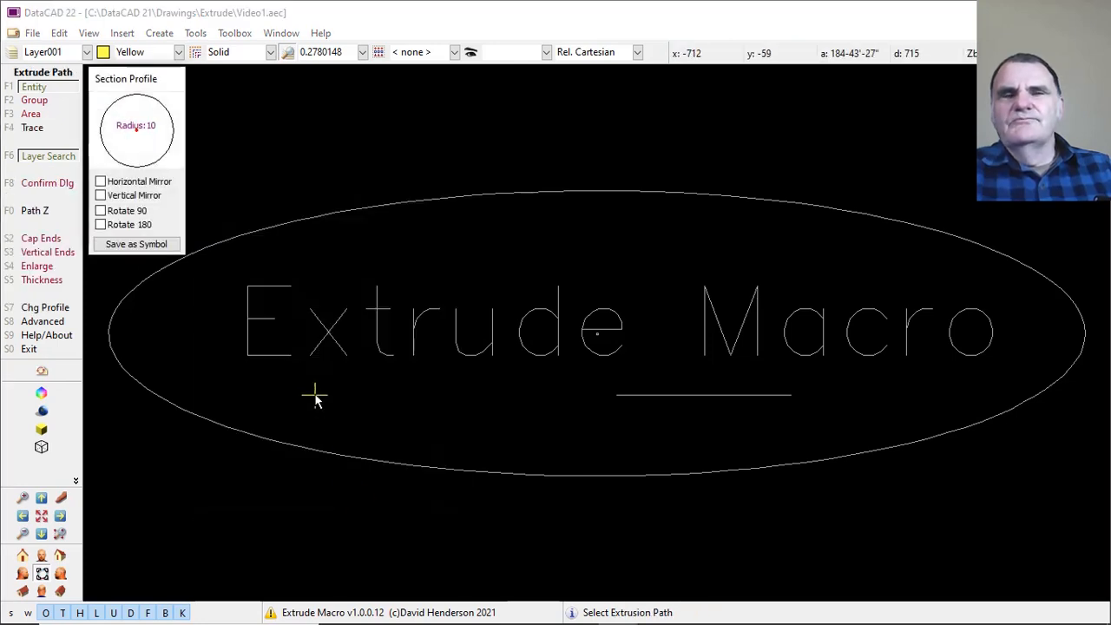
left_click(34, 130)
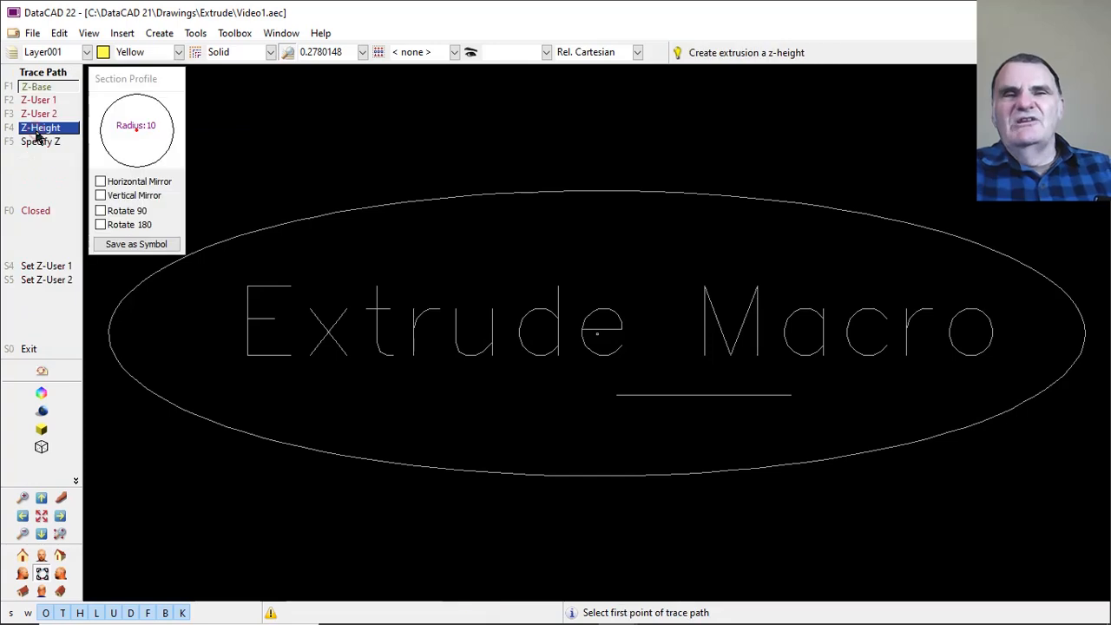
left_click(612, 395)
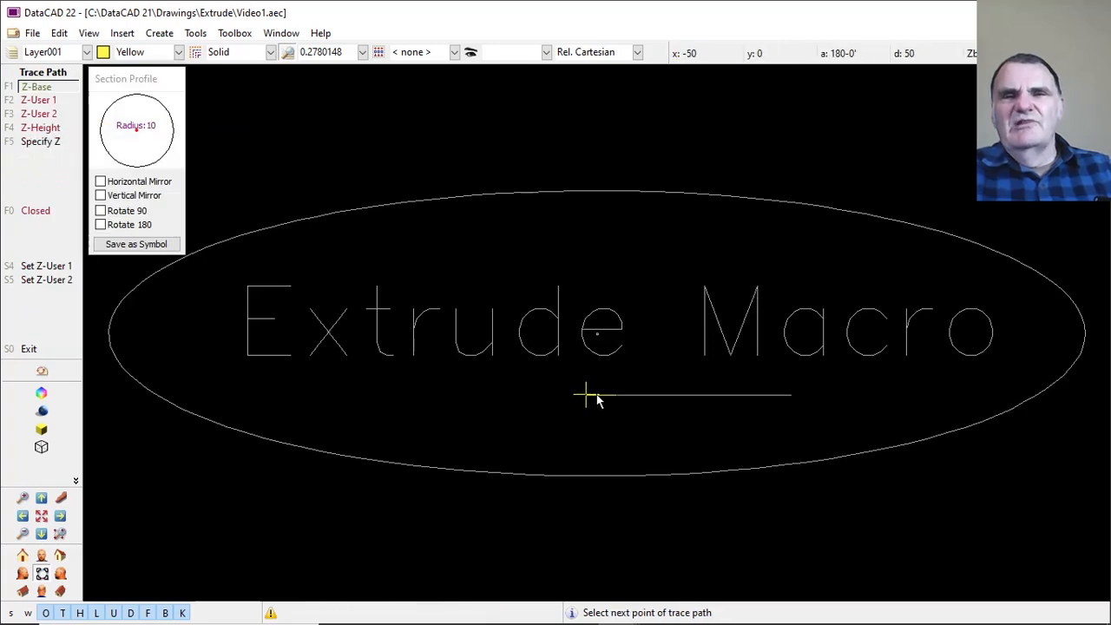
left_click(409, 395)
right_click(408, 395)
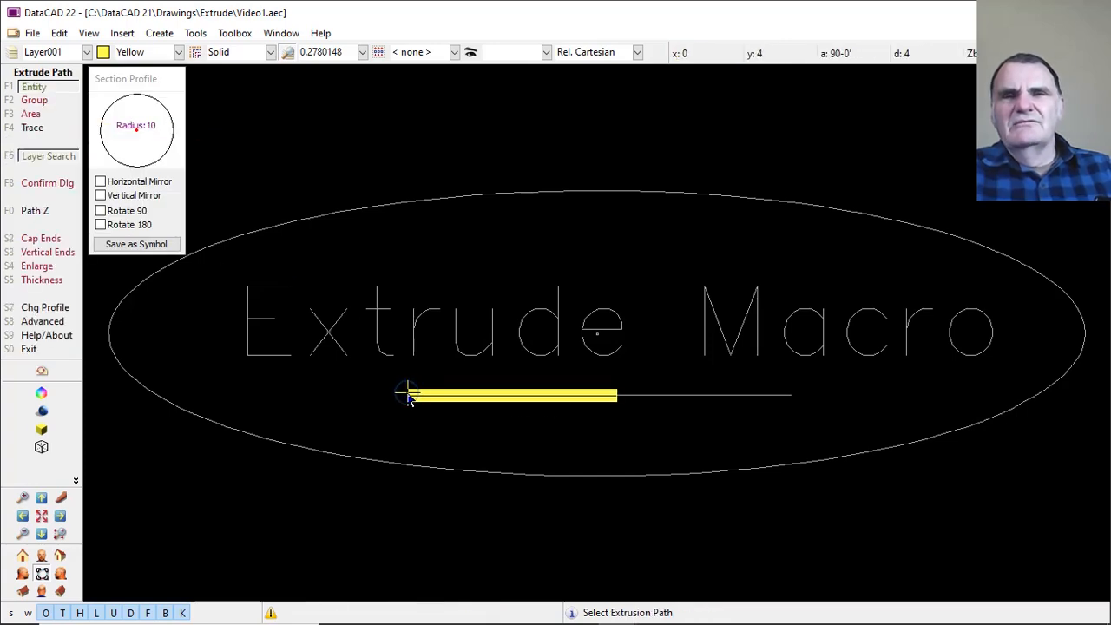
Extrude the circular profile along the existing underline, the surrounding ellipse and the Extrude Macro lettering.
left_click(23, 591)
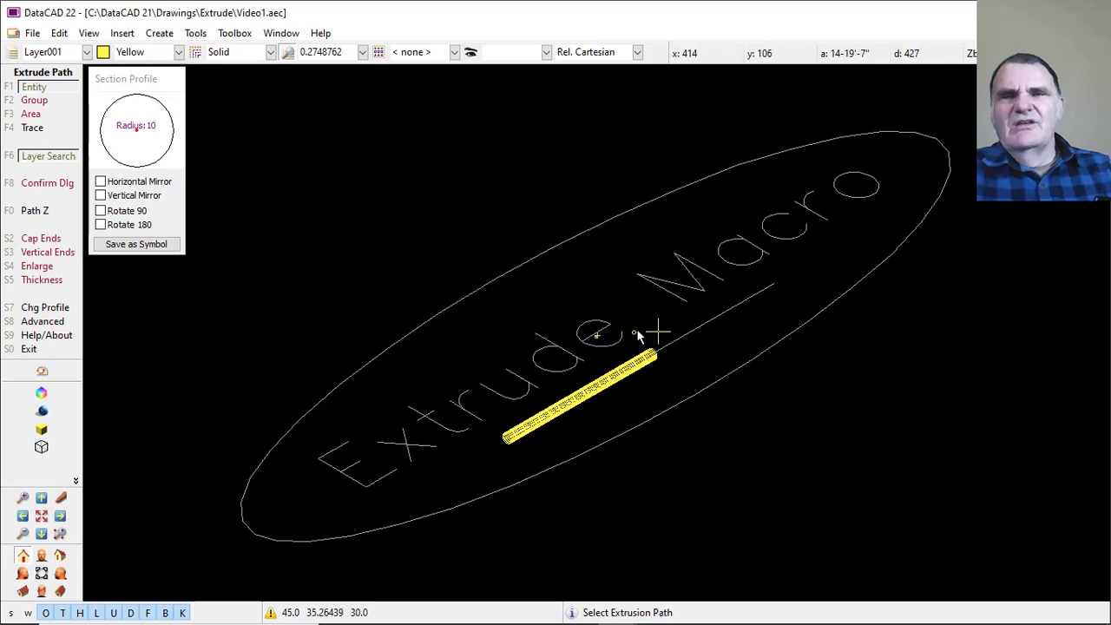
left_click(712, 324)
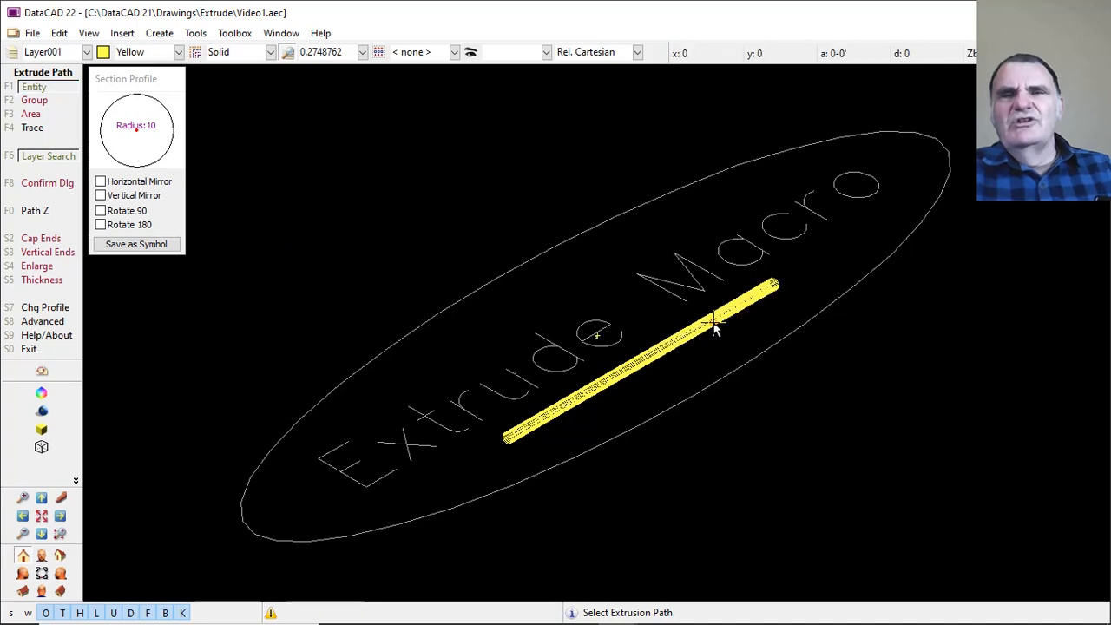
left_click(750, 366)
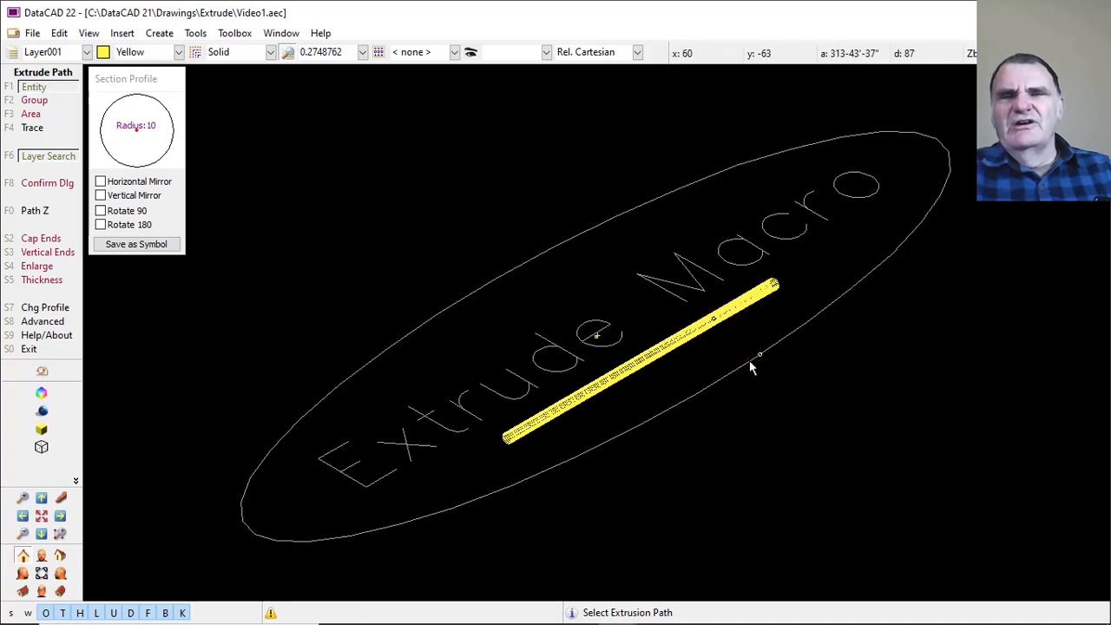
left_click(670, 293)
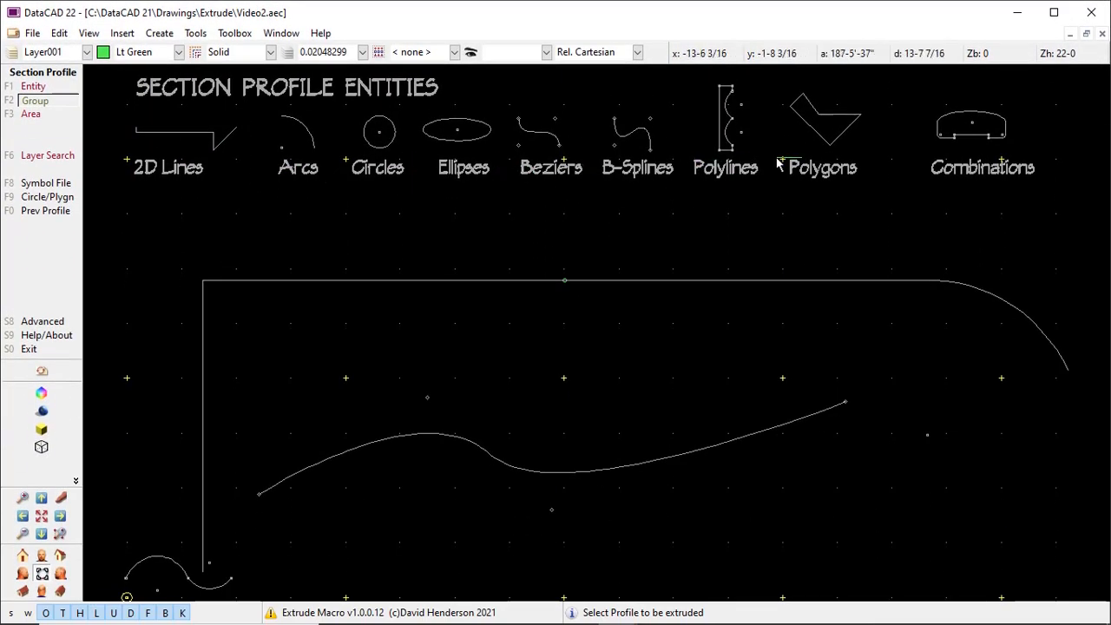
Use the Combinations group as the section profile, with its reference point at the middle of the lower edge.
left_click(973, 142)
left_click(973, 142)
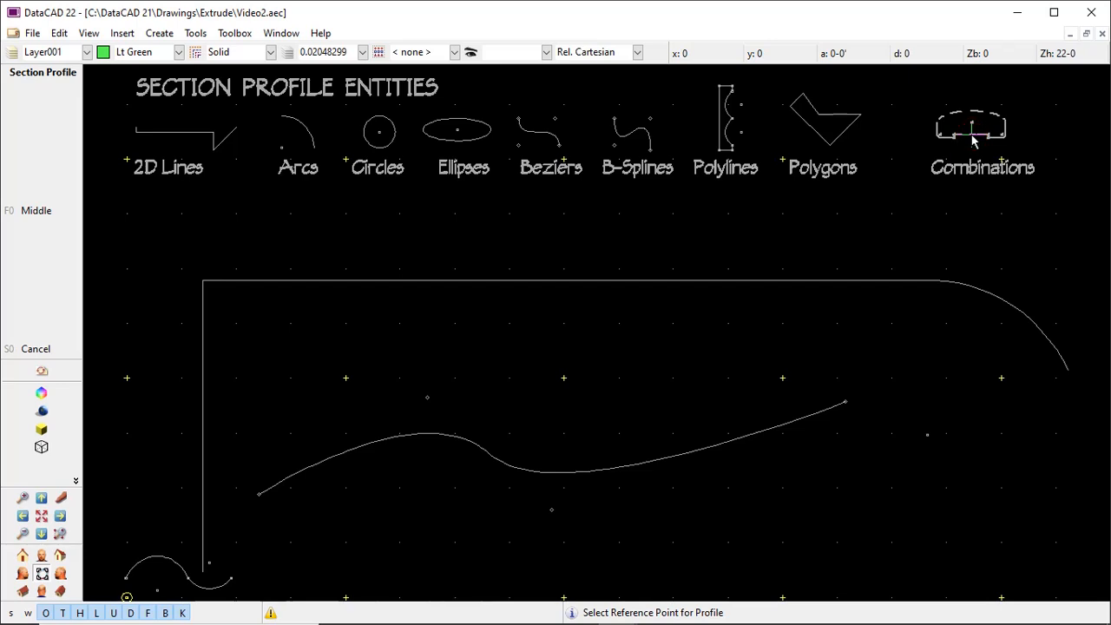
left_click(973, 141)
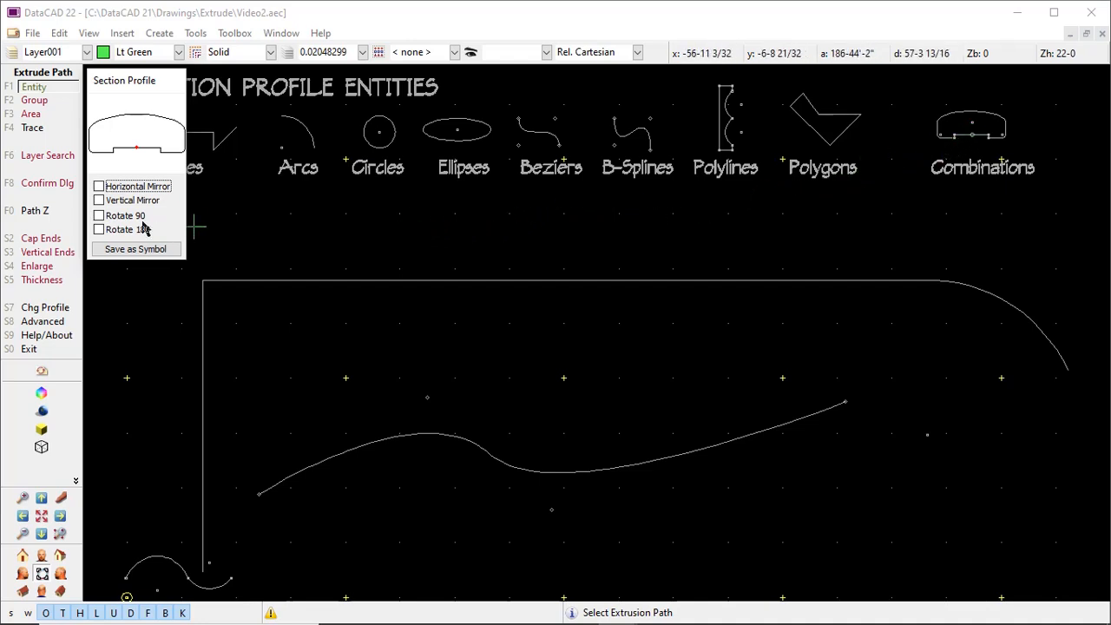
Set the path Z to slope from base to height and extrude the profile along the long straight horizontal line.
left_click(57, 212)
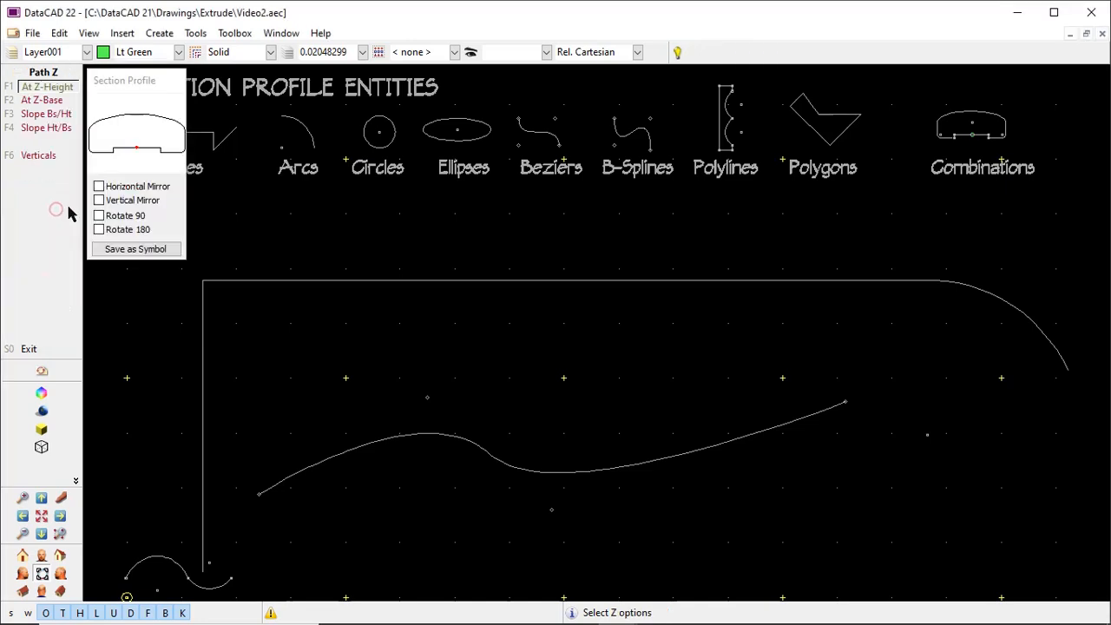
left_click(64, 119)
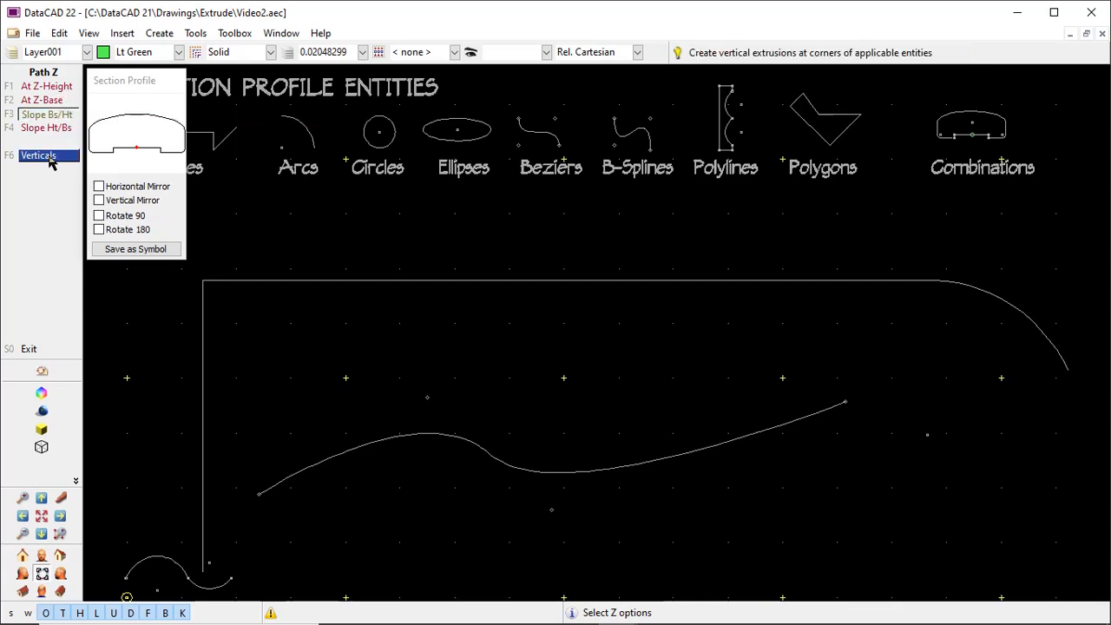
right_click(50, 226)
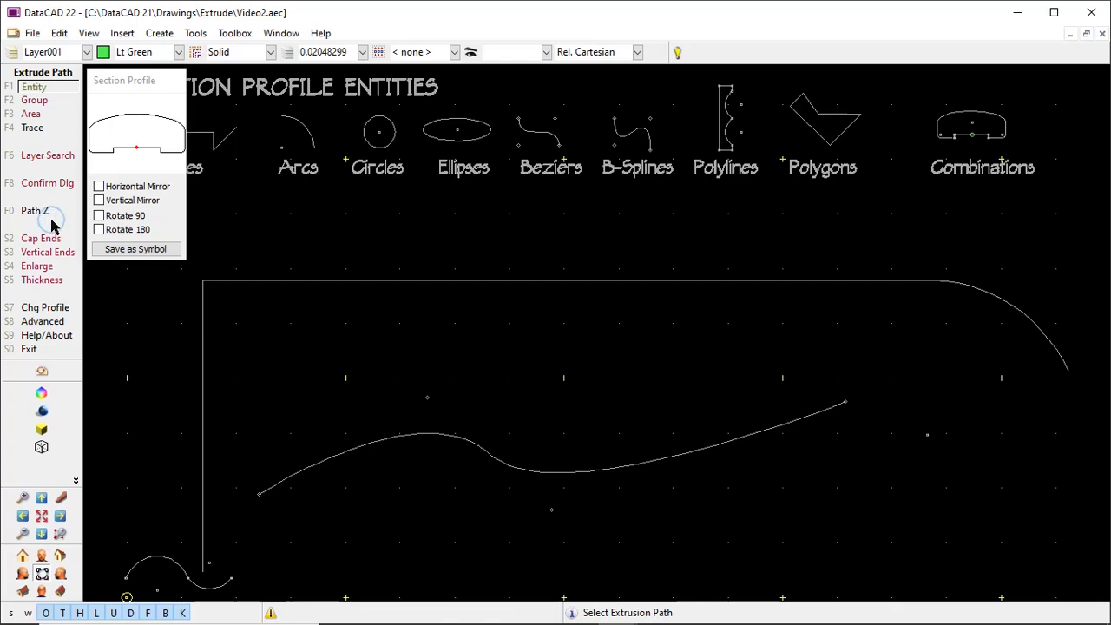
left_click(298, 280)
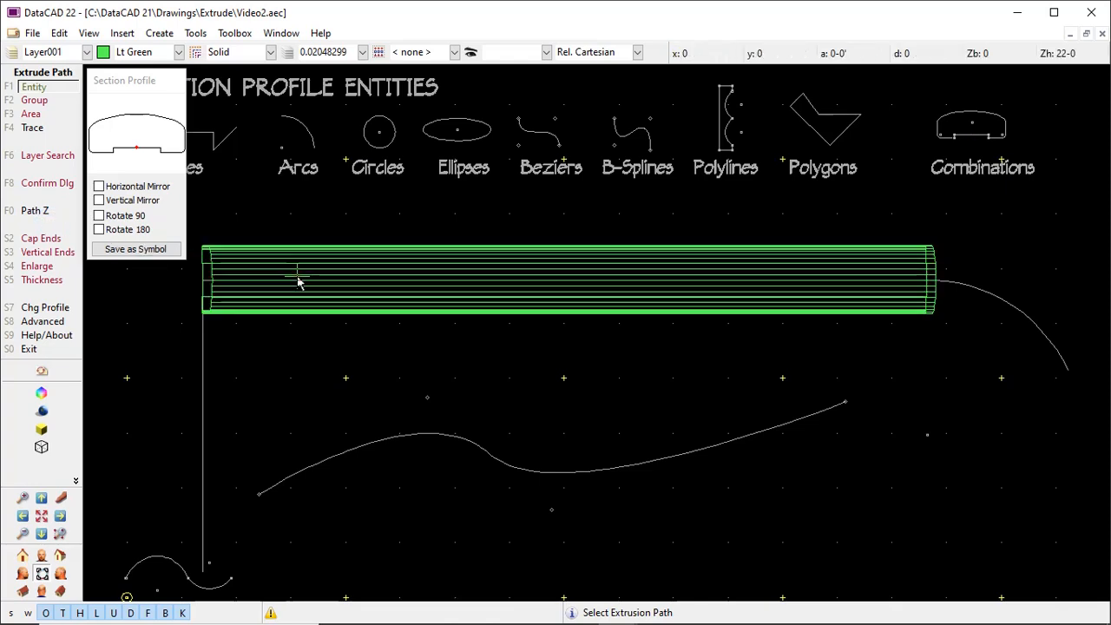
Enable capped and vertical ends, and set the enlargement factors to 0.5 at the path start and 2.0 at the path end.
left_click(21, 593)
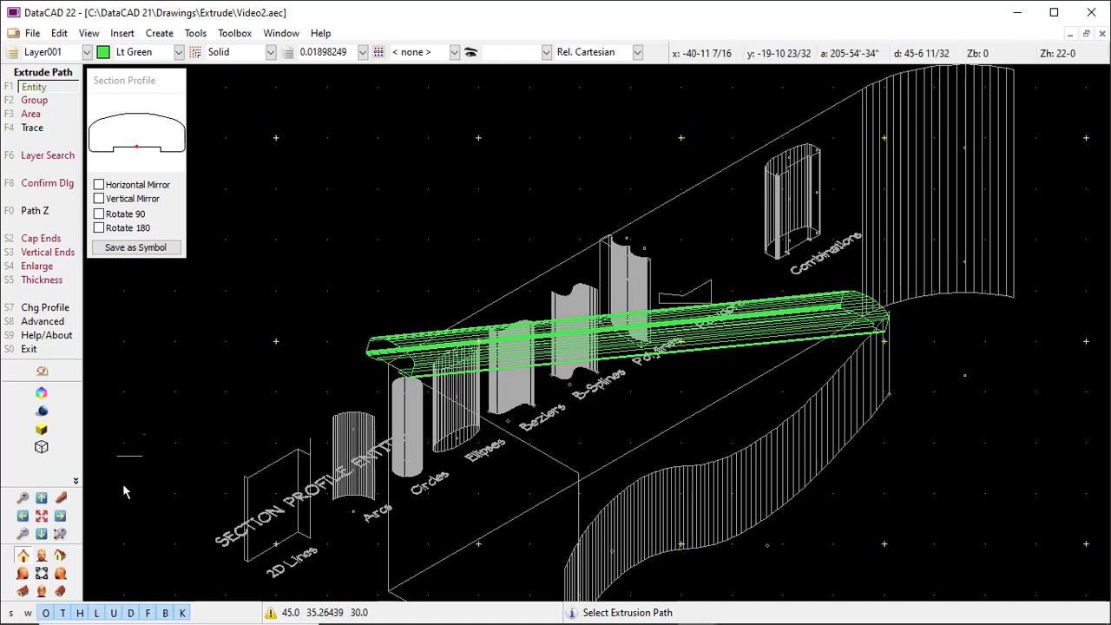
left_click(49, 246)
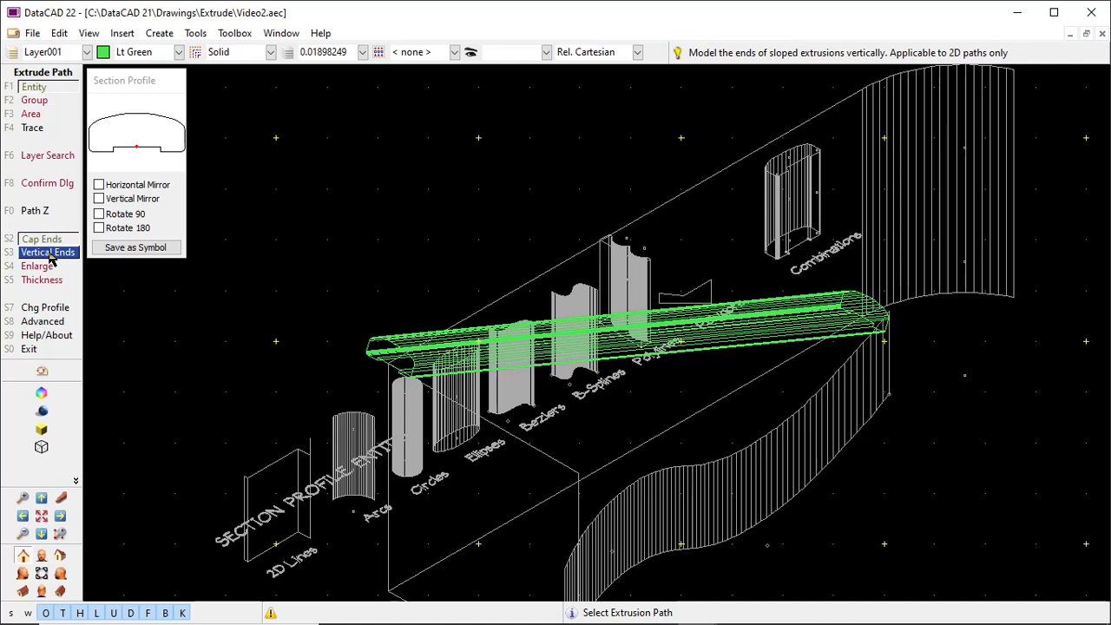
left_click(43, 266)
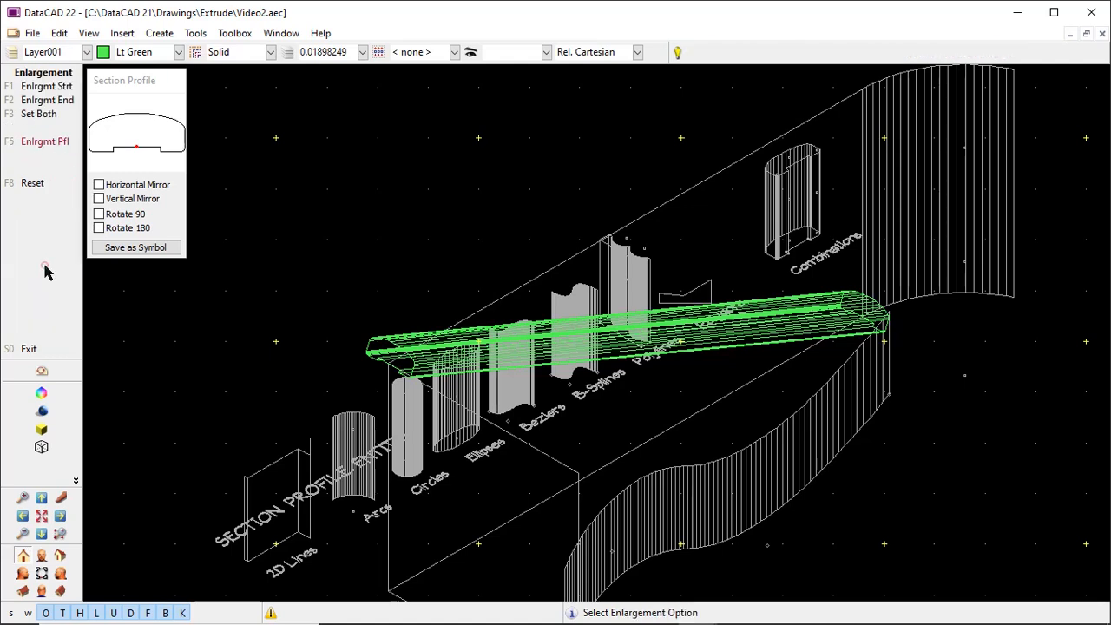
left_click(40, 86)
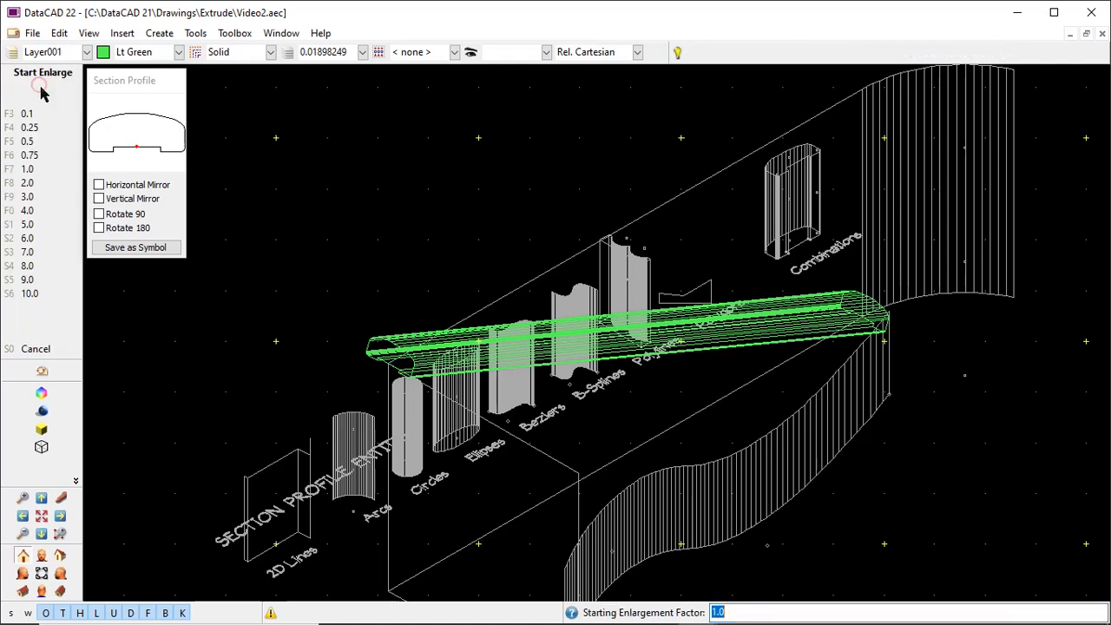
left_click(38, 141)
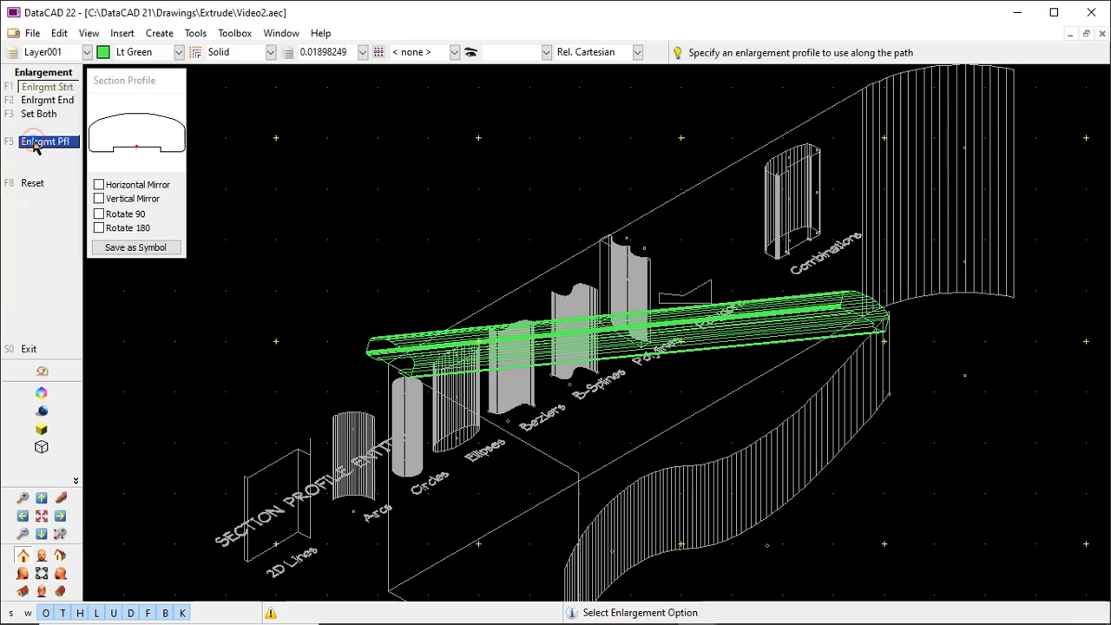
left_click(48, 100)
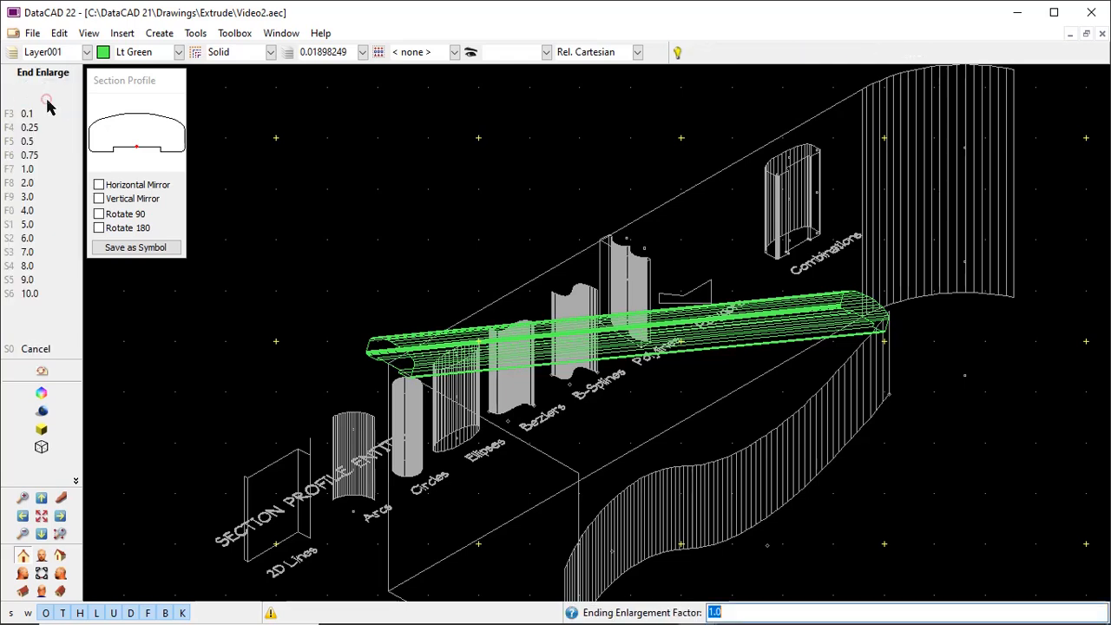
left_click(35, 184)
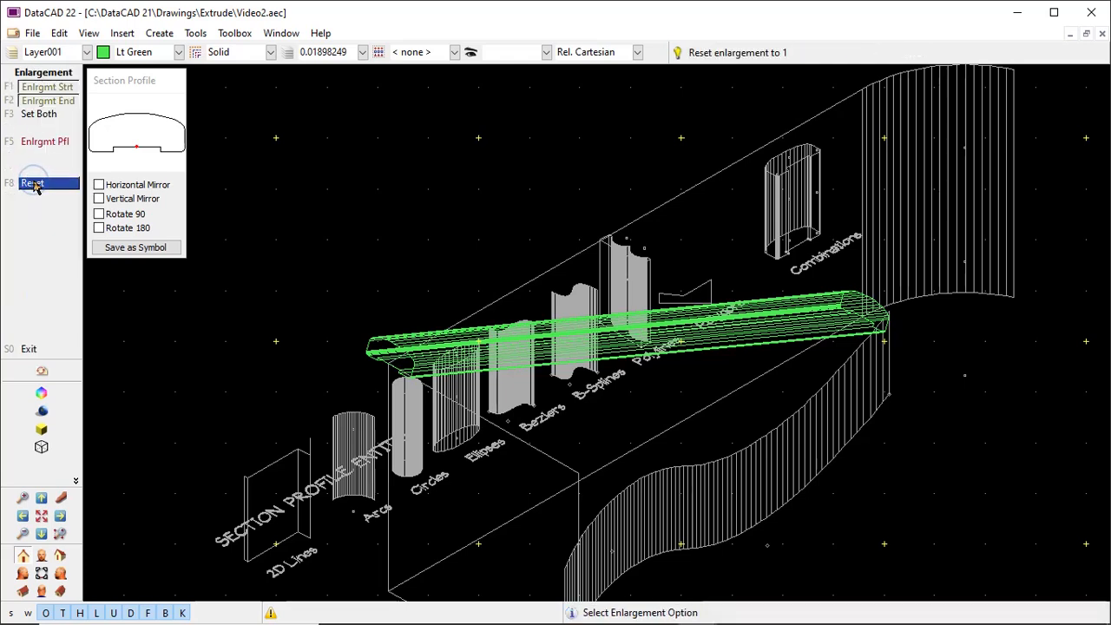
left_click(34, 184)
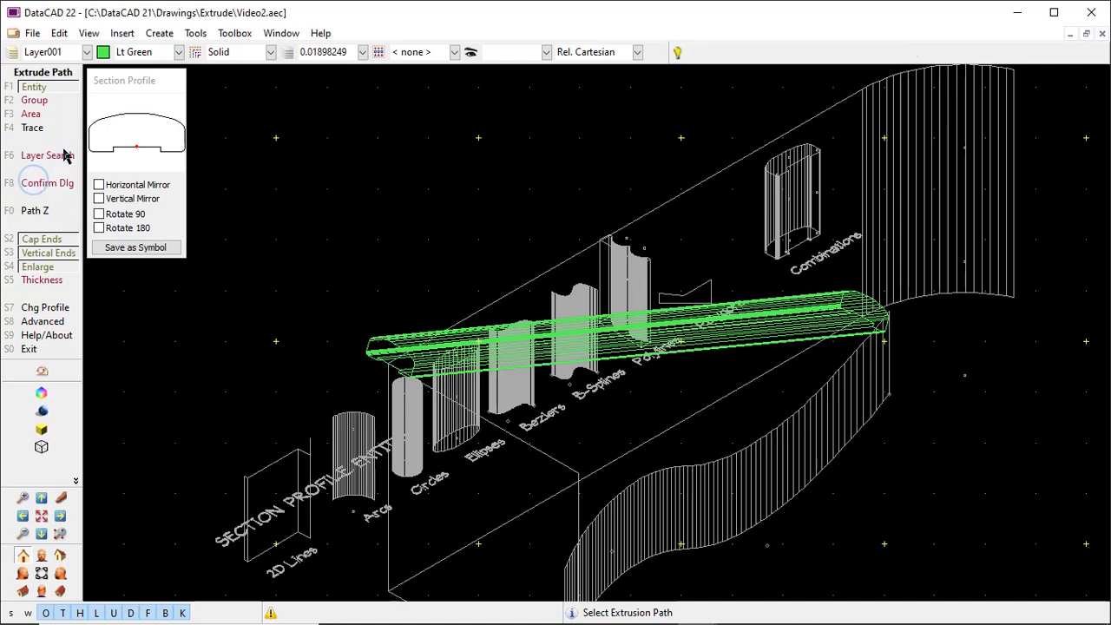
Change the current colour to Yellow and enable the confirmation dialog for extrusions.
left_click(179, 53)
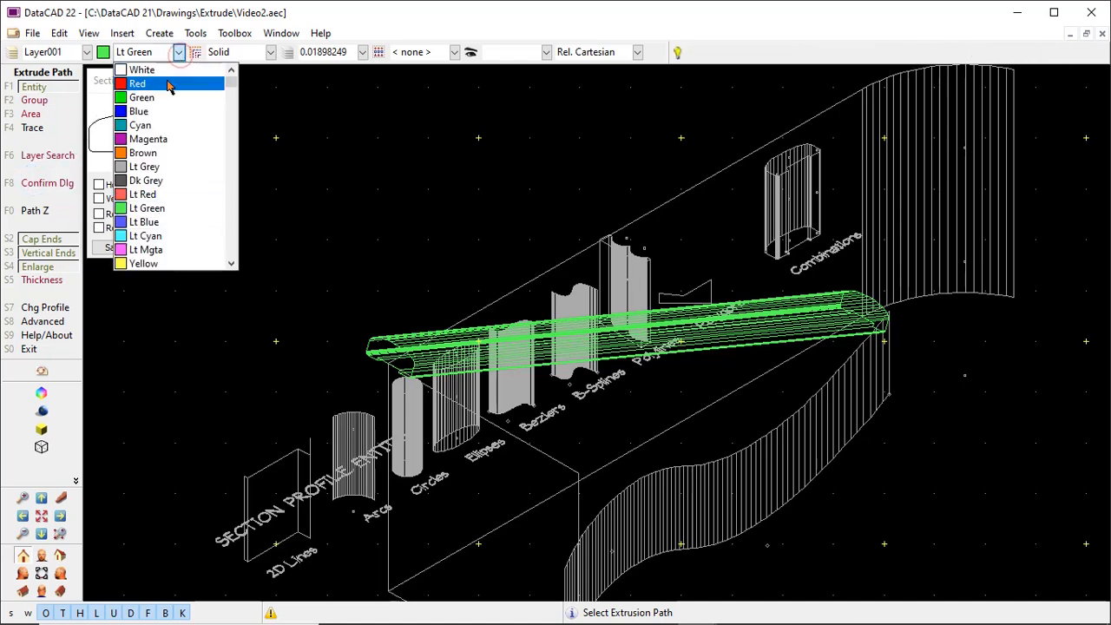
left_click(139, 264)
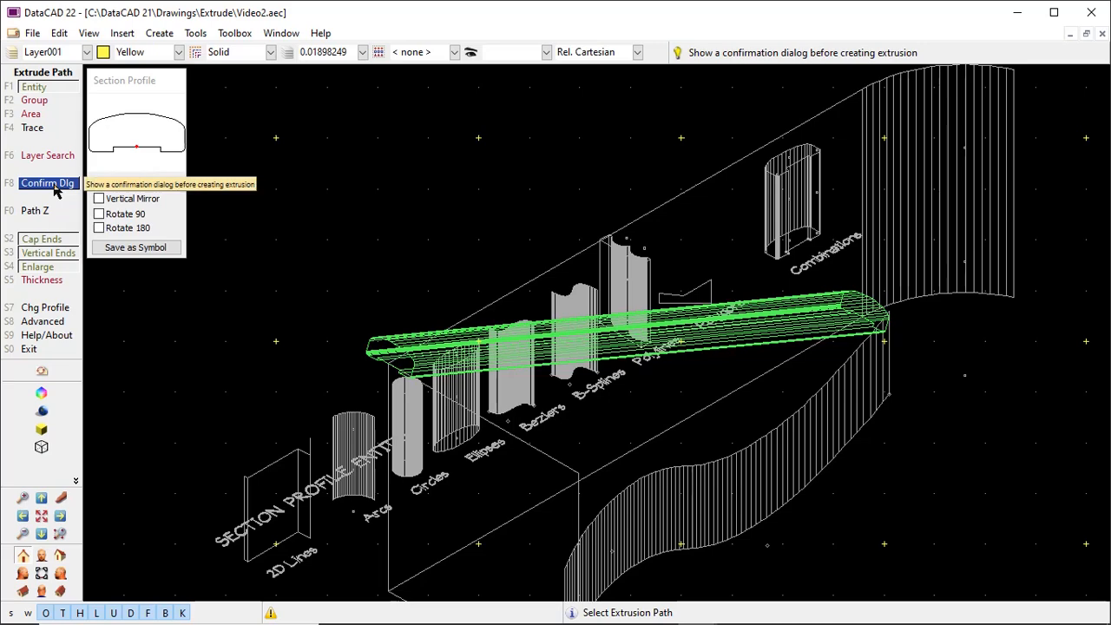
left_click(56, 190)
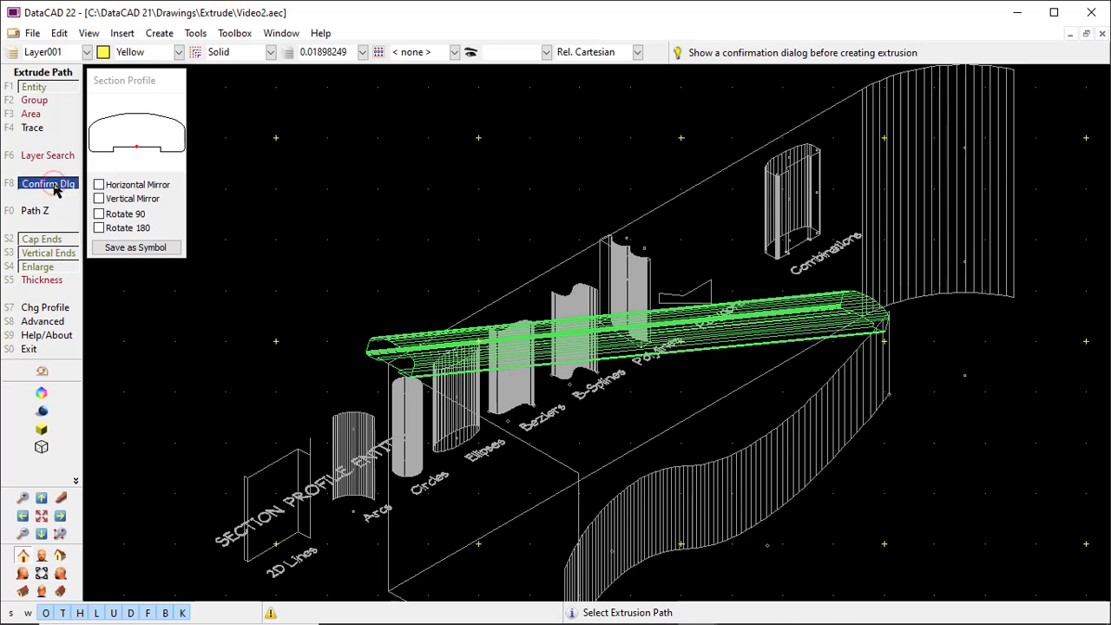
Extrude the profile along the same long straight line, with the Z setting changed to Slope Z-Height to Z-Base.
left_click(666, 205)
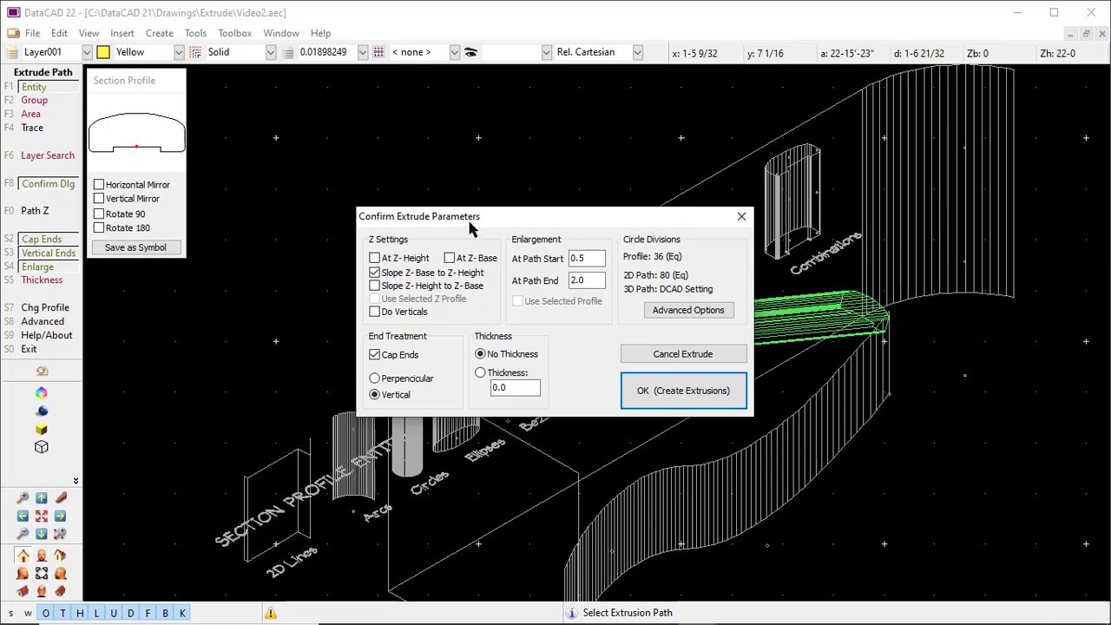
left_click(375, 287)
left_click(670, 394)
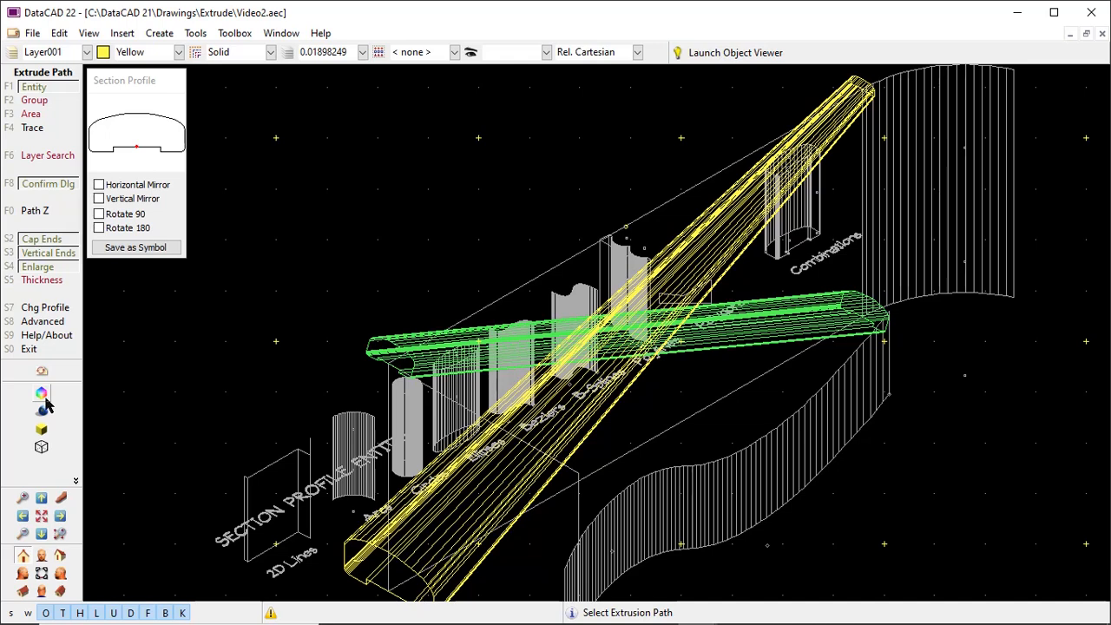
Open the model in the Object Viewer and examine the green and yellow sloped extrusions from the side.
left_click(44, 397)
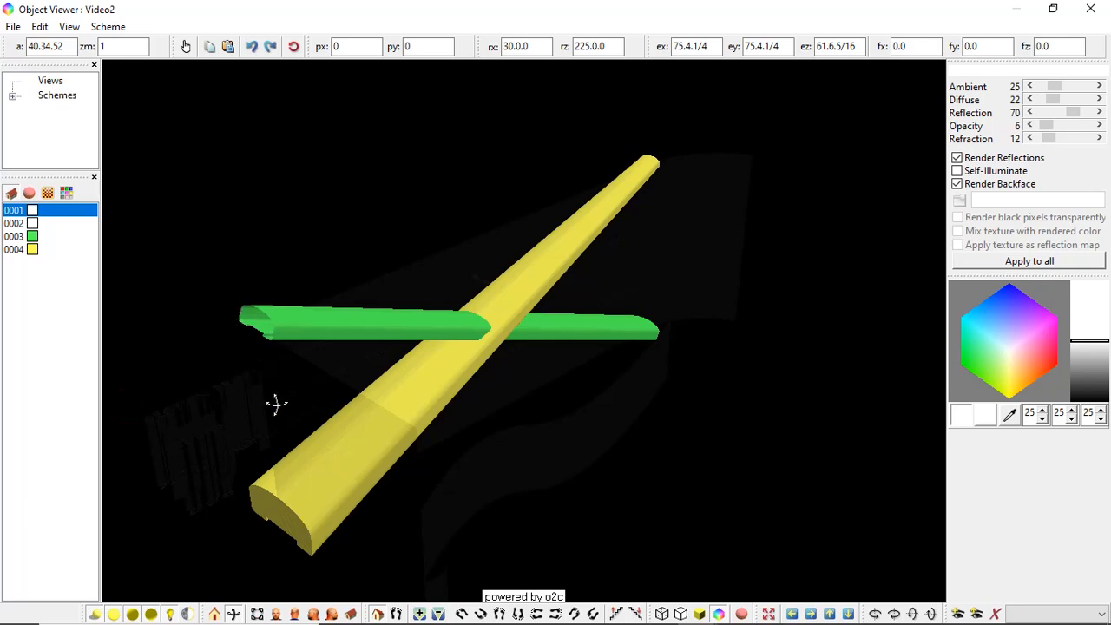
left_click_drag(440, 497, 364, 451)
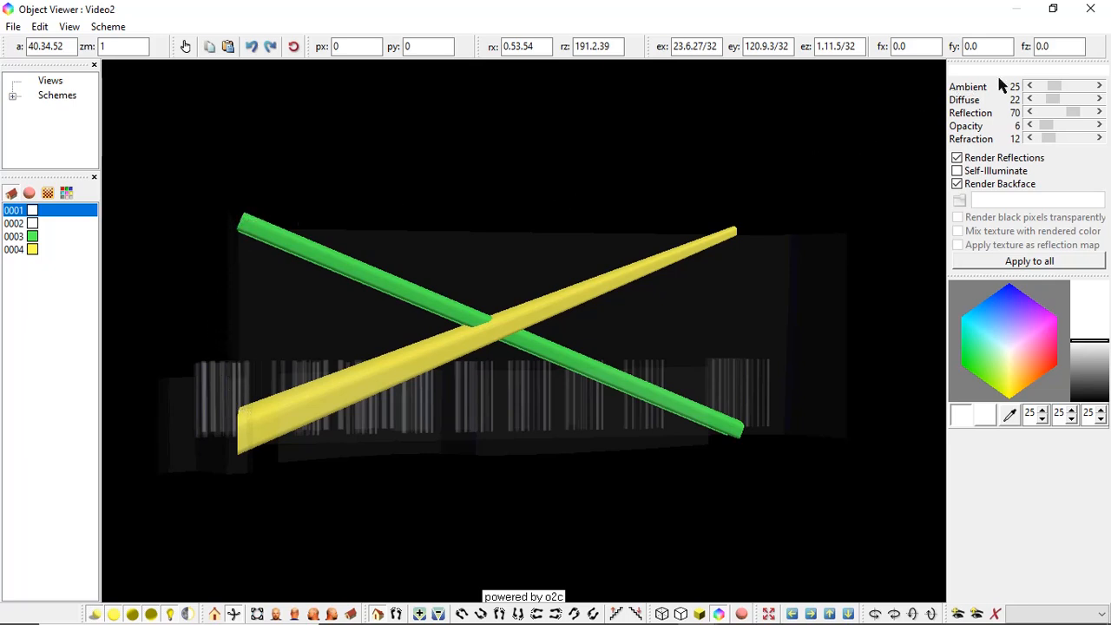
Run the Extrude macro with the previous section profile and set the path Z to At Z-Height.
left_click(235, 33)
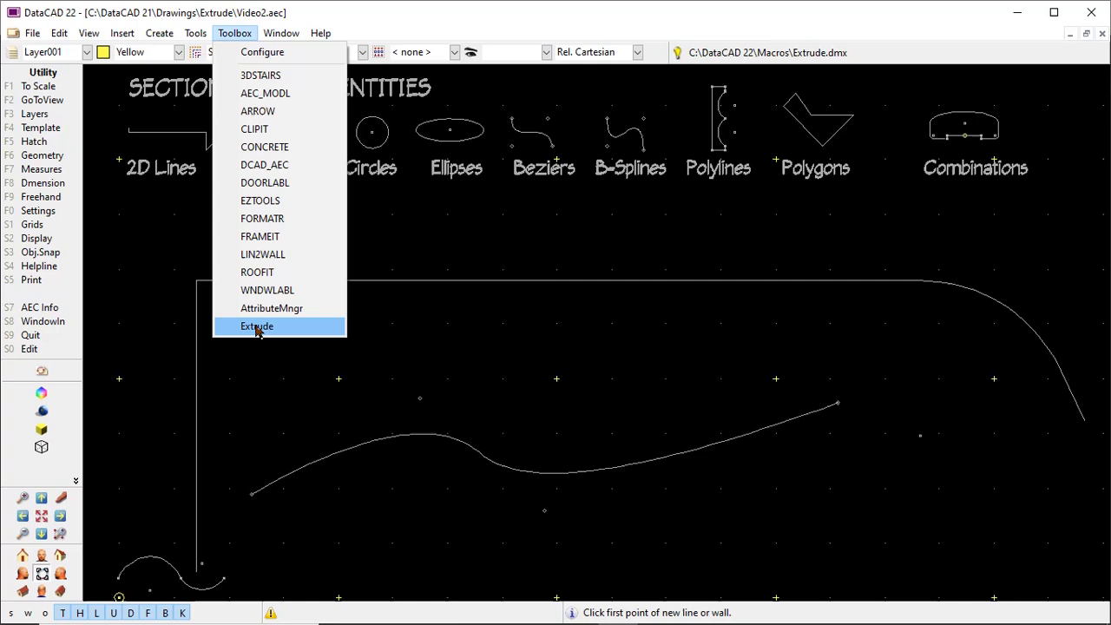
left_click(256, 325)
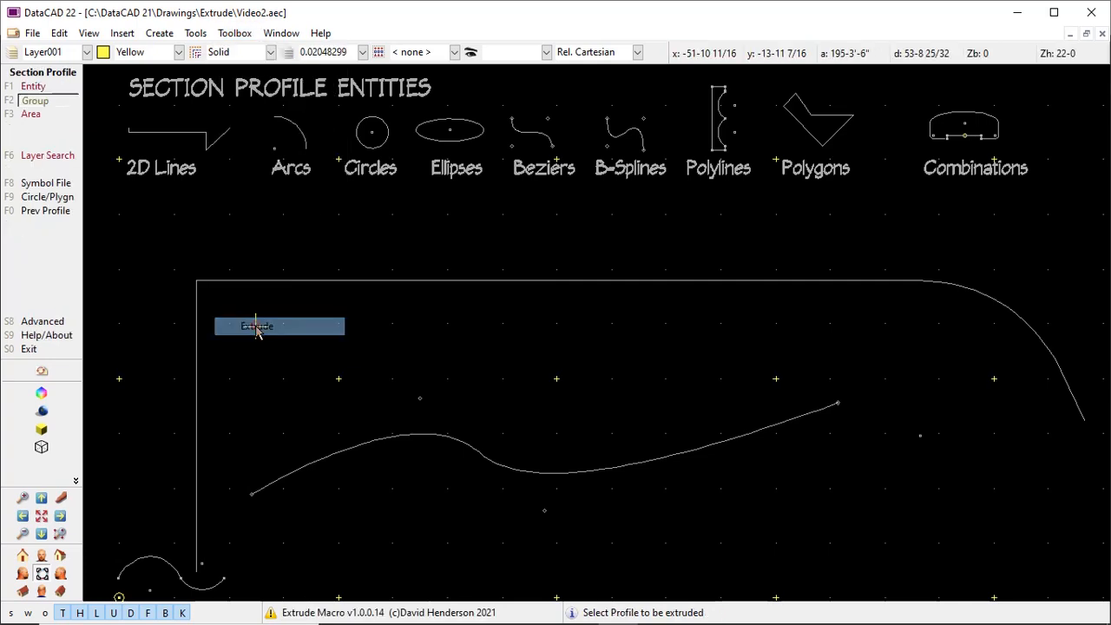
left_click(61, 217)
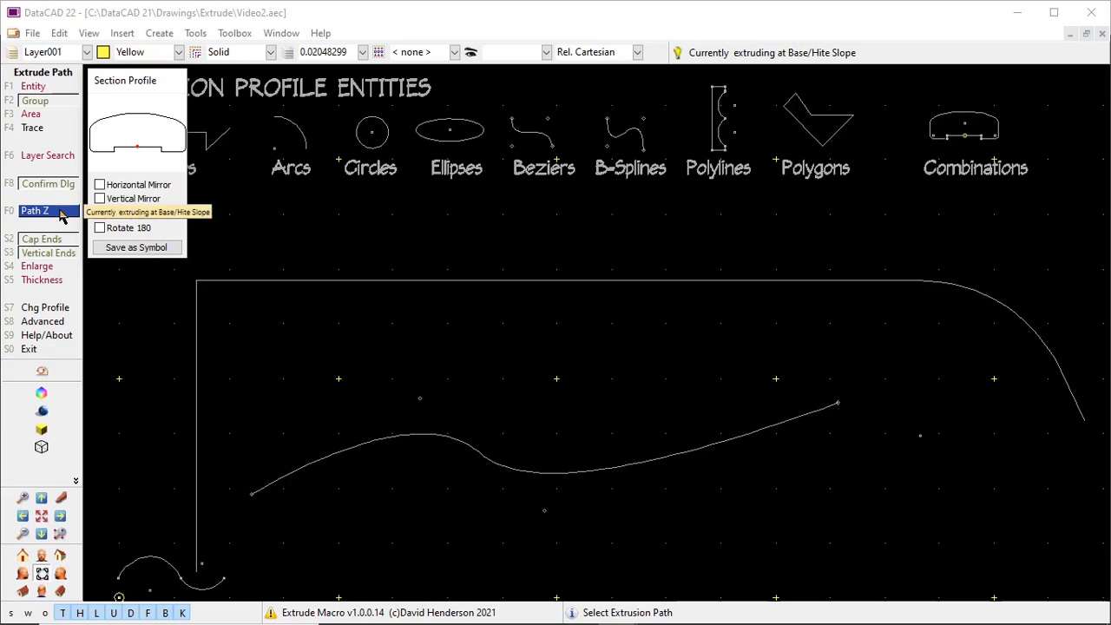
left_click(60, 212)
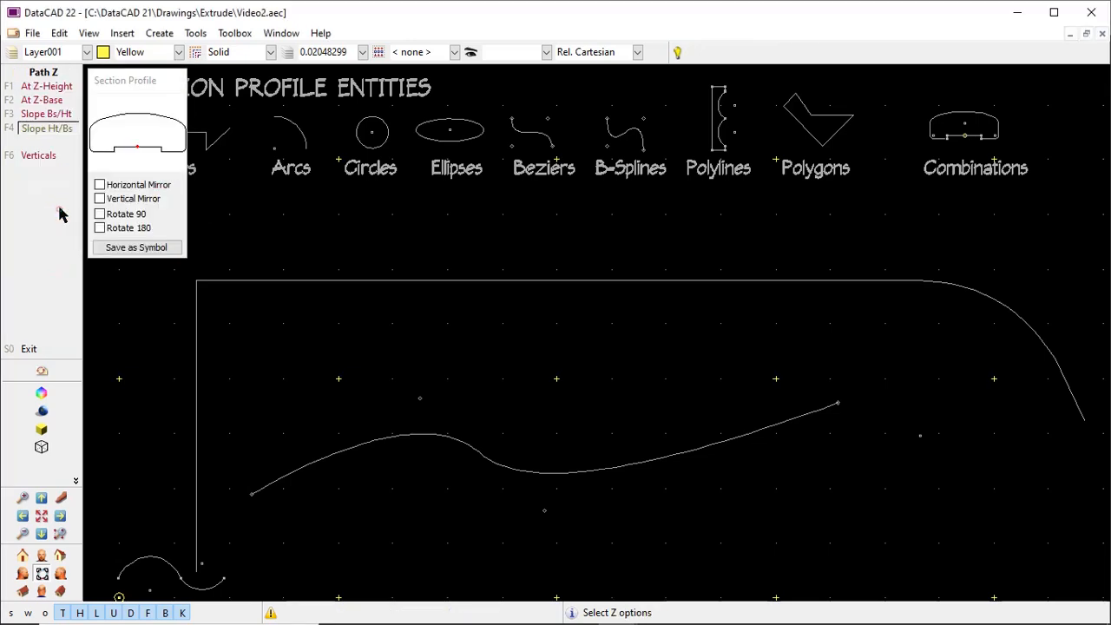
left_click(47, 86)
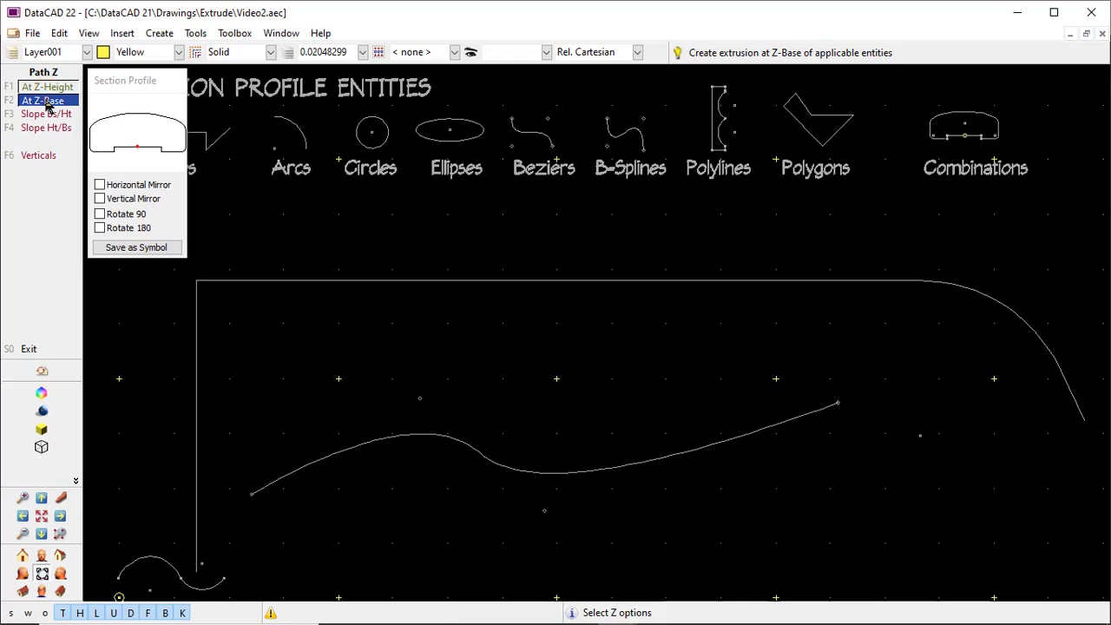
Extrude the combined section profile along the cornered path with a curved end, at both Z-Height and Z-Base.
right_click(319, 277)
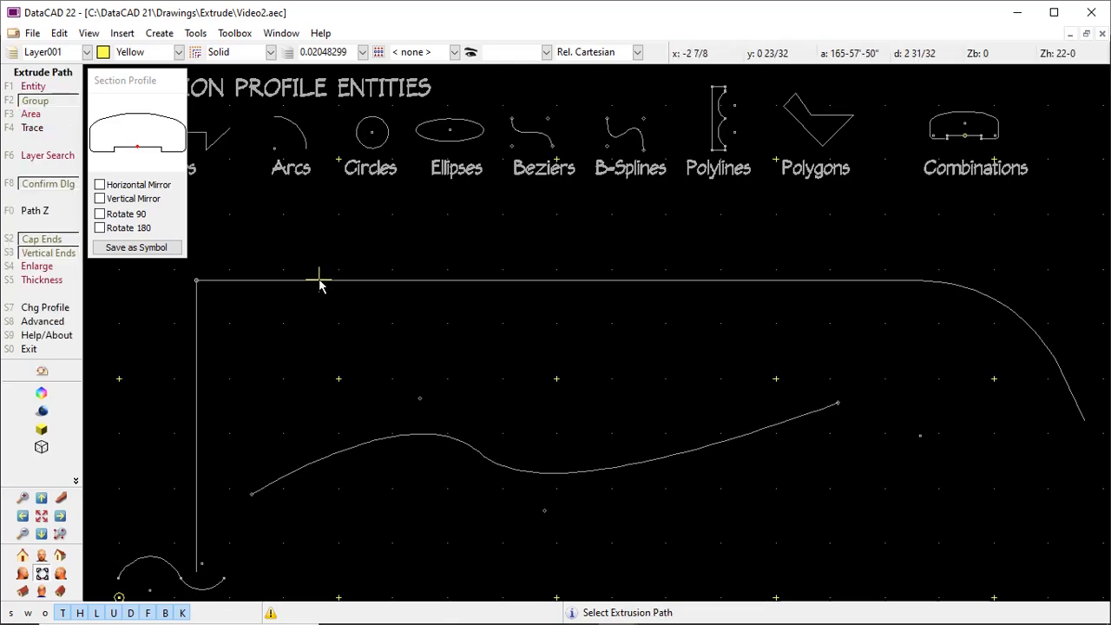
left_click(319, 279)
left_click(651, 404)
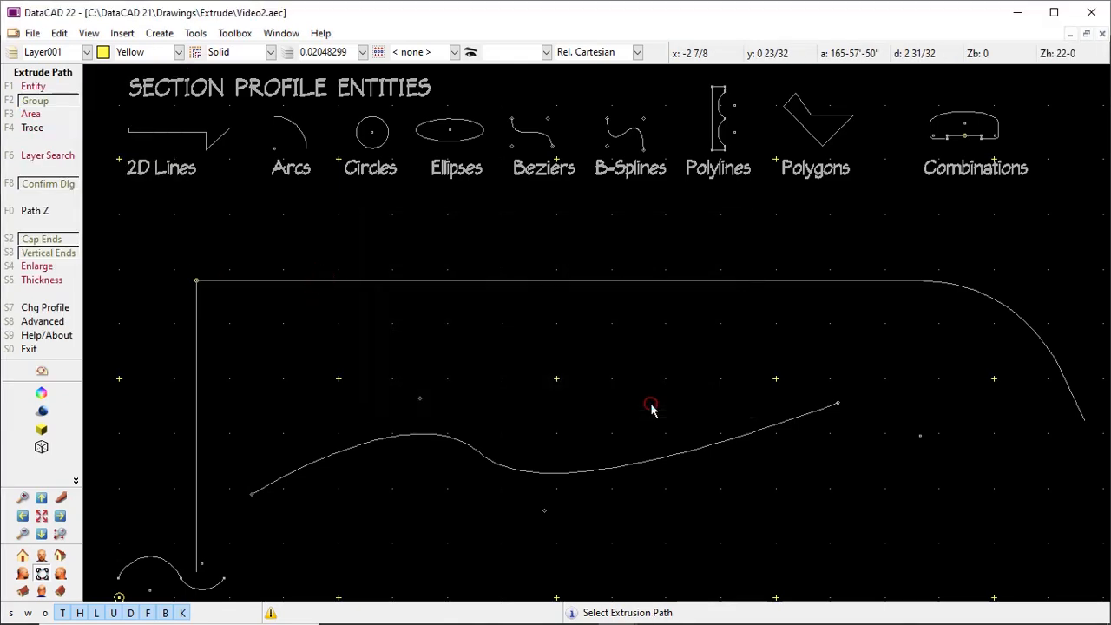
left_click(22, 592)
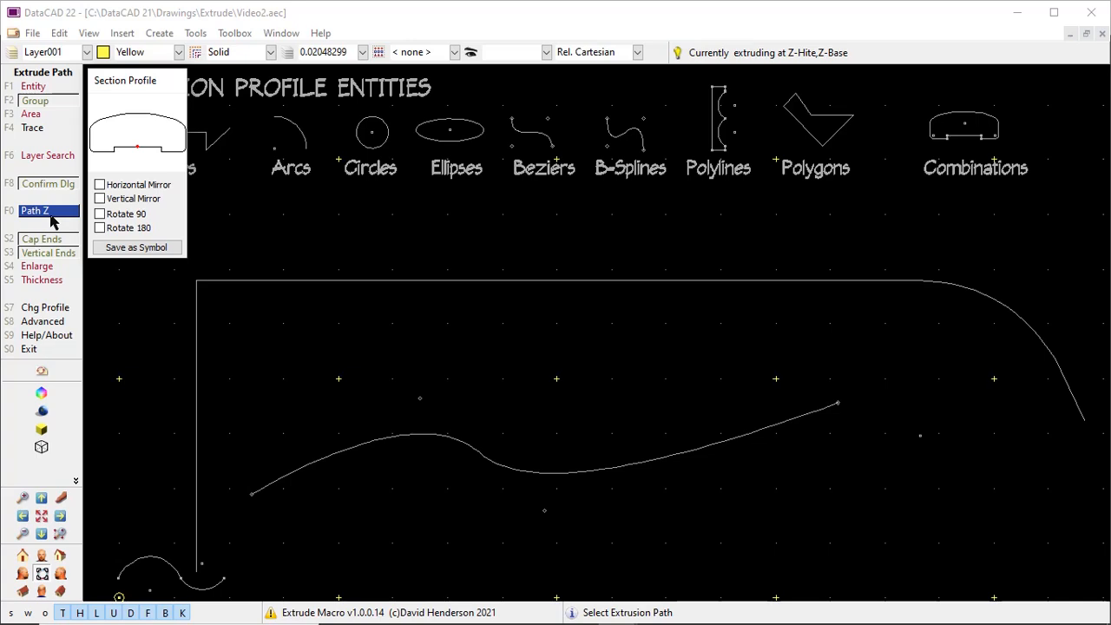
Enable Verticals, mirror the section profile vertically, and extrude it along the cornered path at Z-Height and Z-Base.
left_click(49, 214)
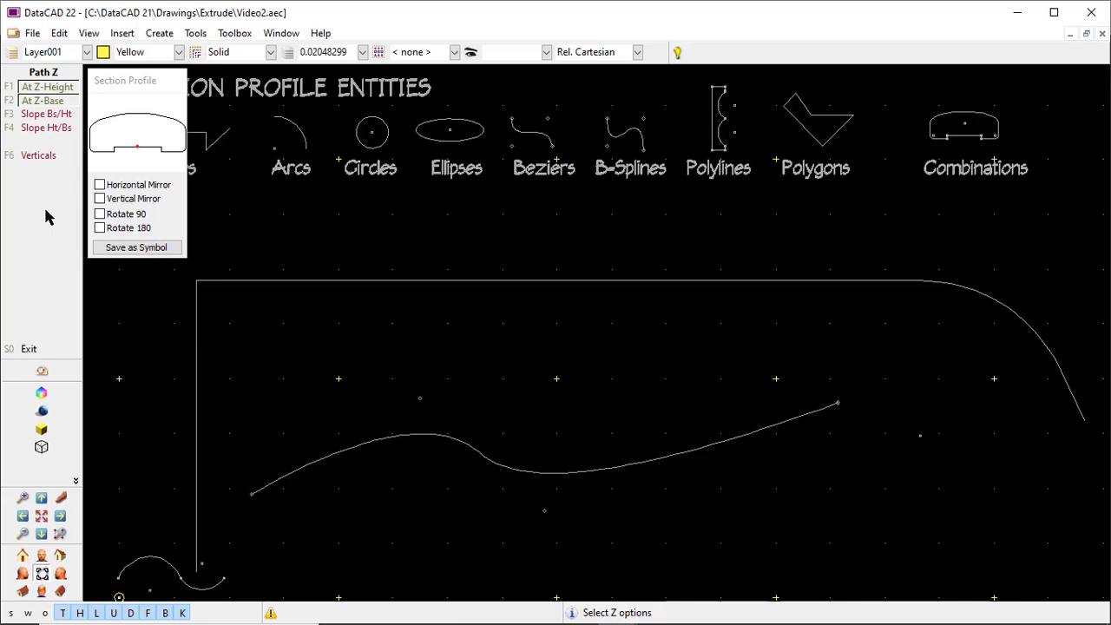
left_click(39, 156)
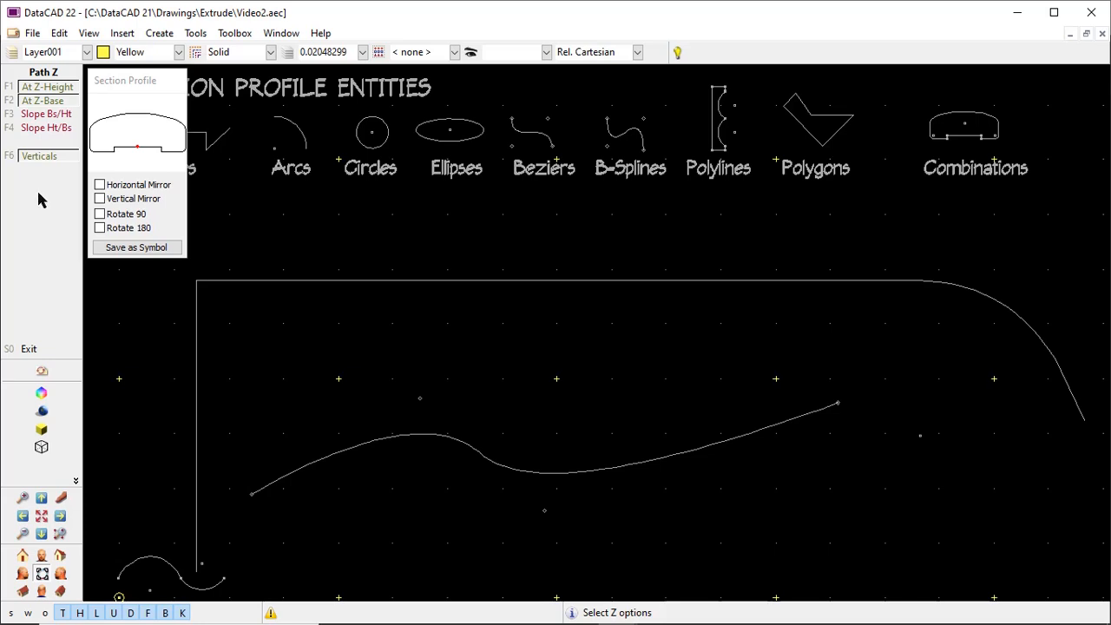
left_click(100, 199)
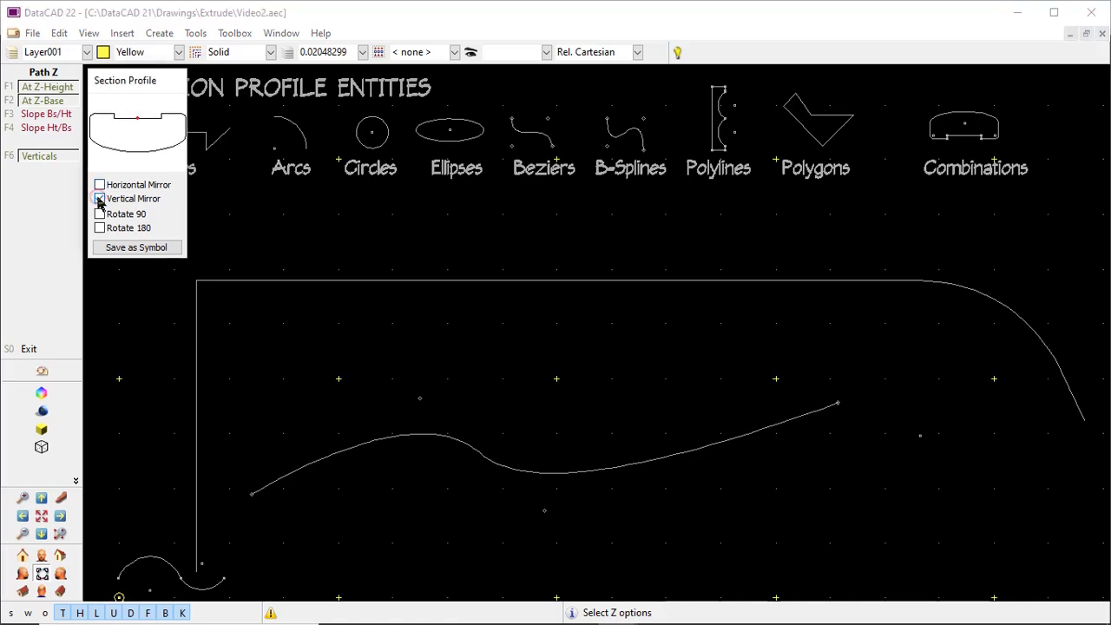
right_click(253, 282)
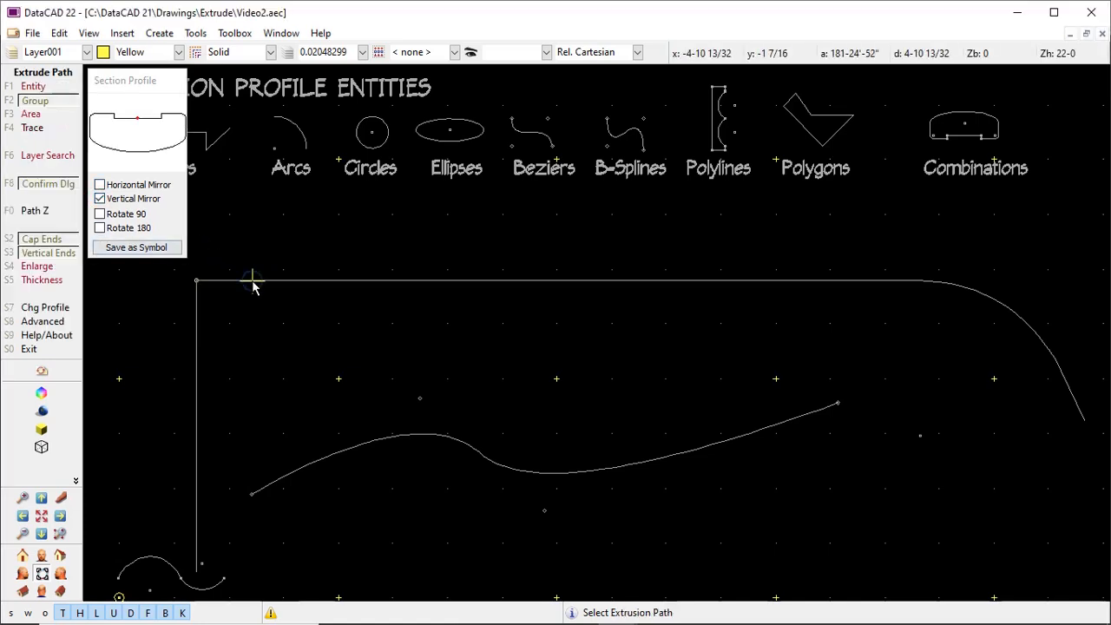
left_click(252, 280)
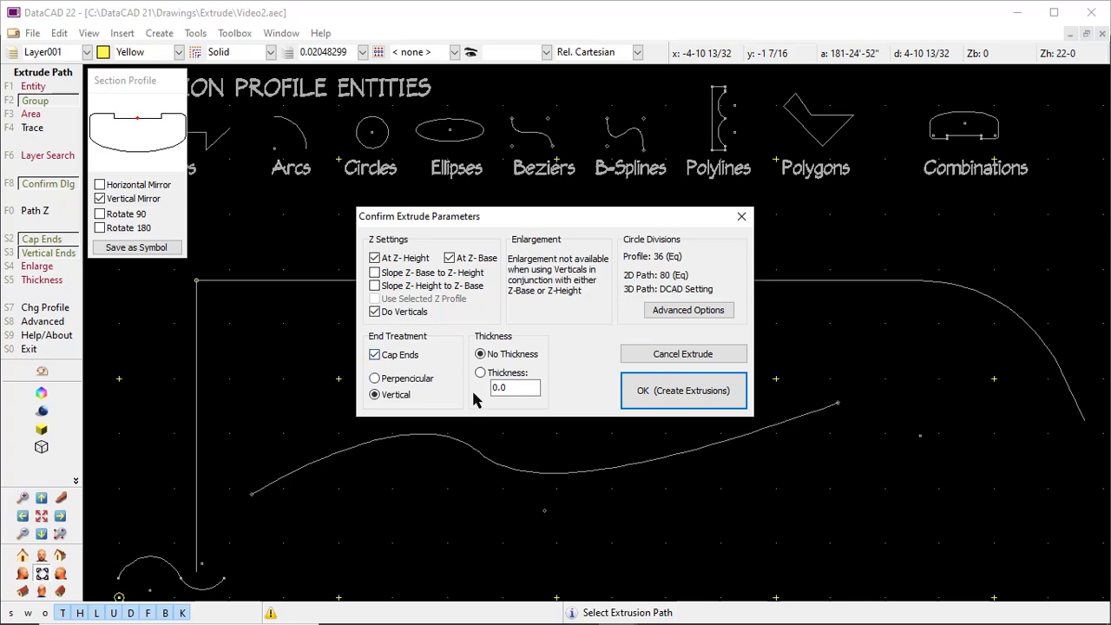
left_click(659, 390)
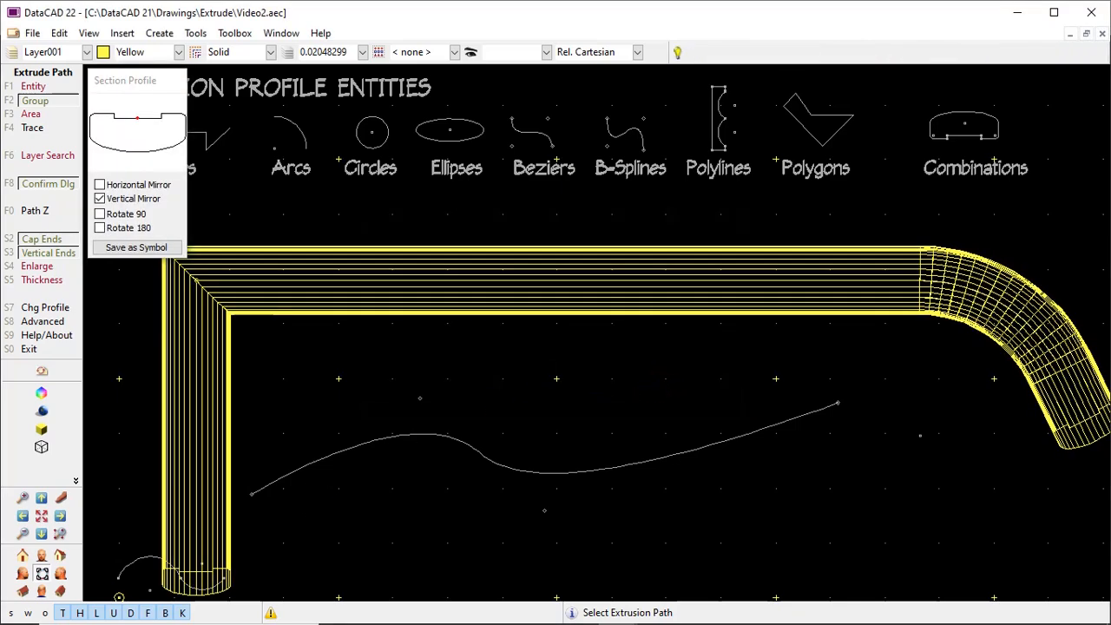
Open an isometric view of the yellow frame extrusion in the Object Viewer and orbit to examine its rails and verticals.
left_click(61, 576)
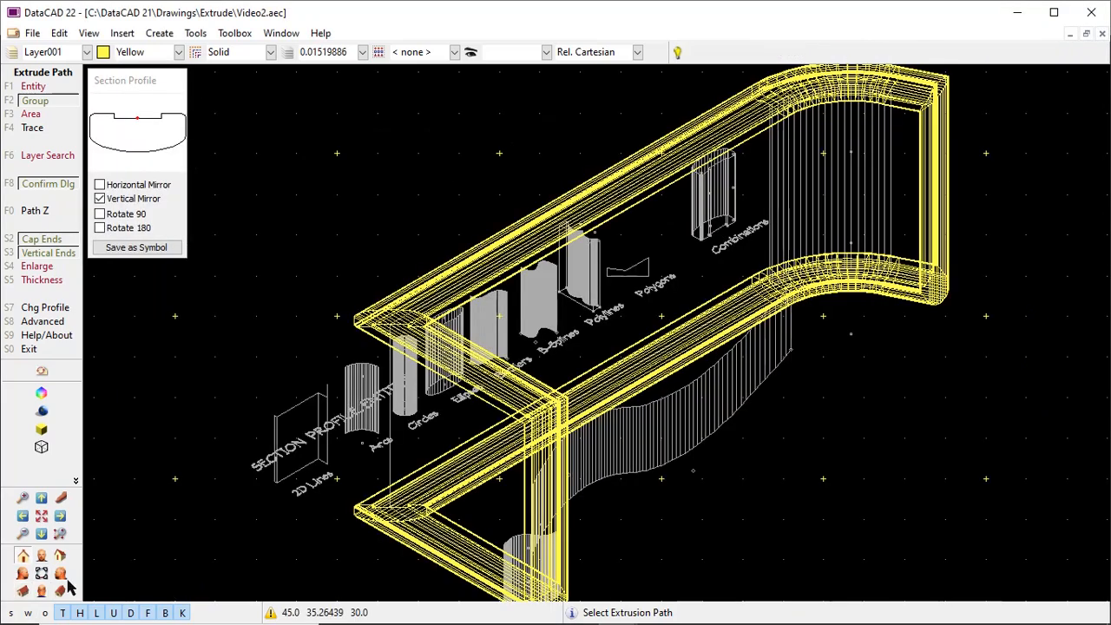
left_click(42, 393)
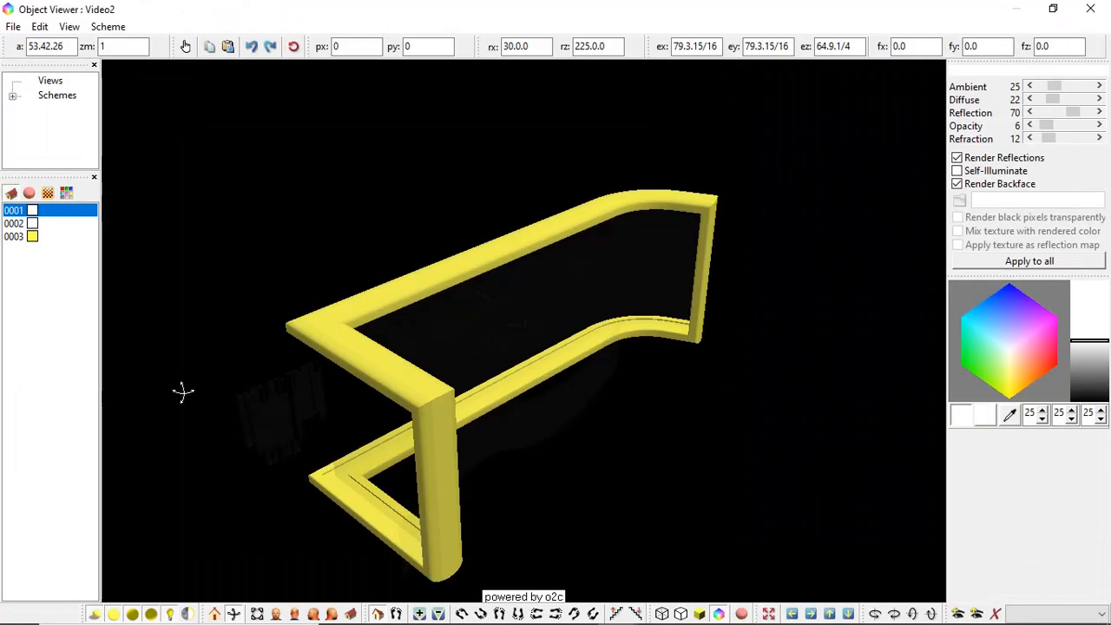
left_click_drag(182, 391, 408, 559)
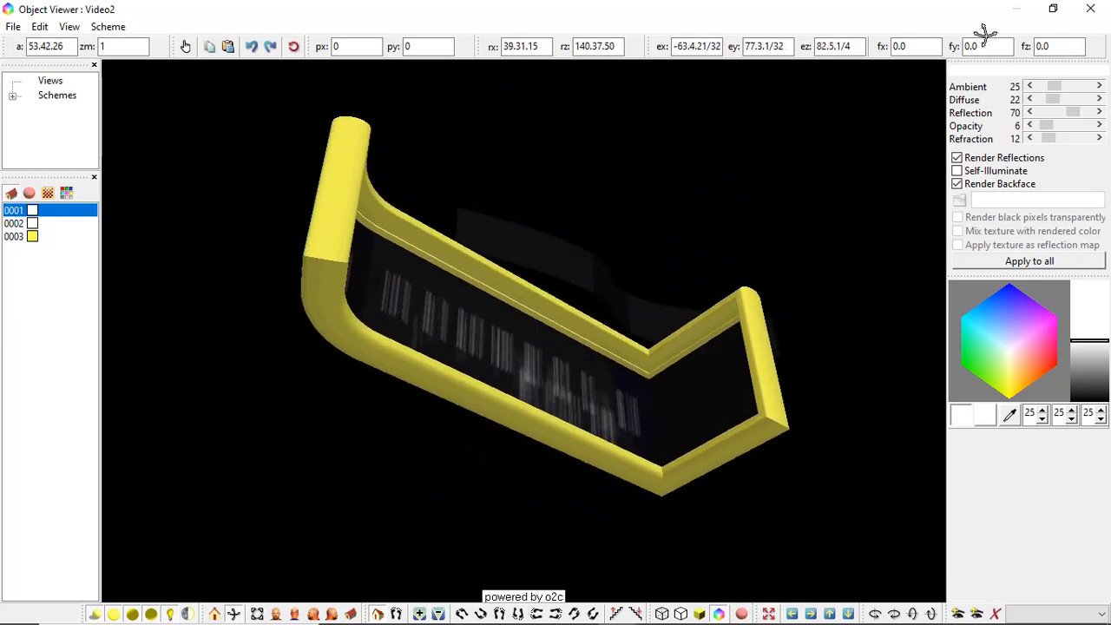
left_click(1089, 11)
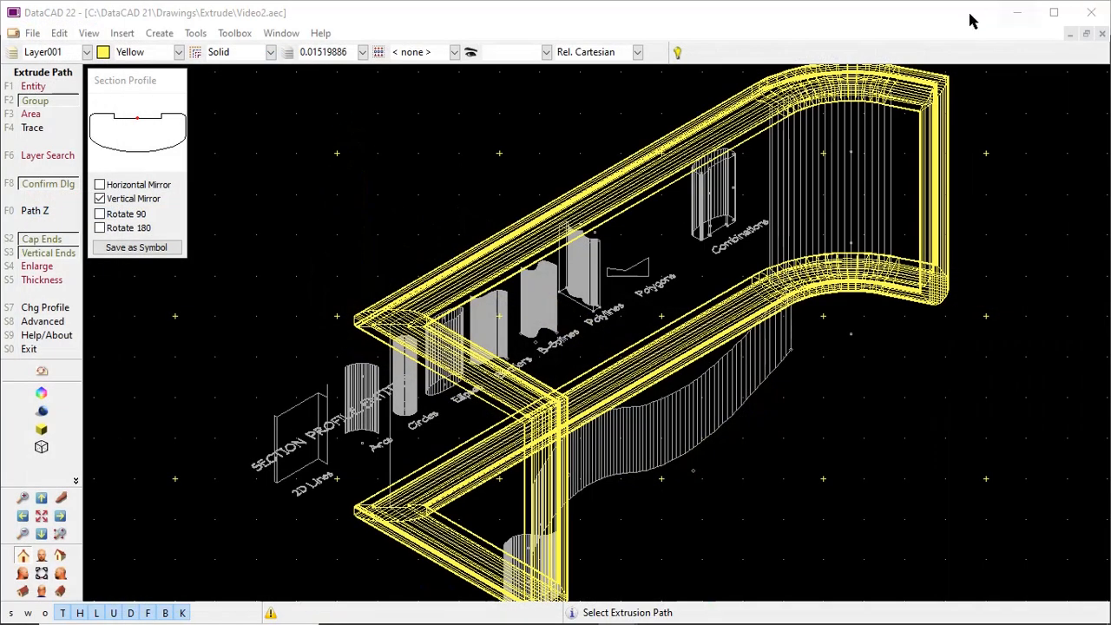
Save the mirrored section profile as a symbol named Handrail in the Extrude Profiles folder.
left_click(142, 248)
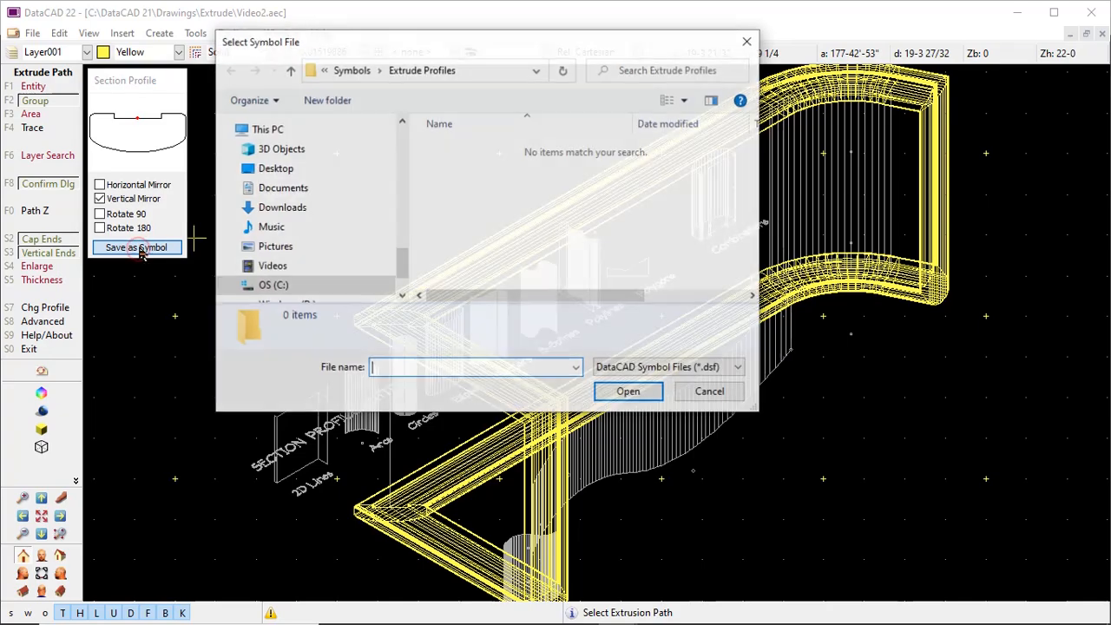
type("H")
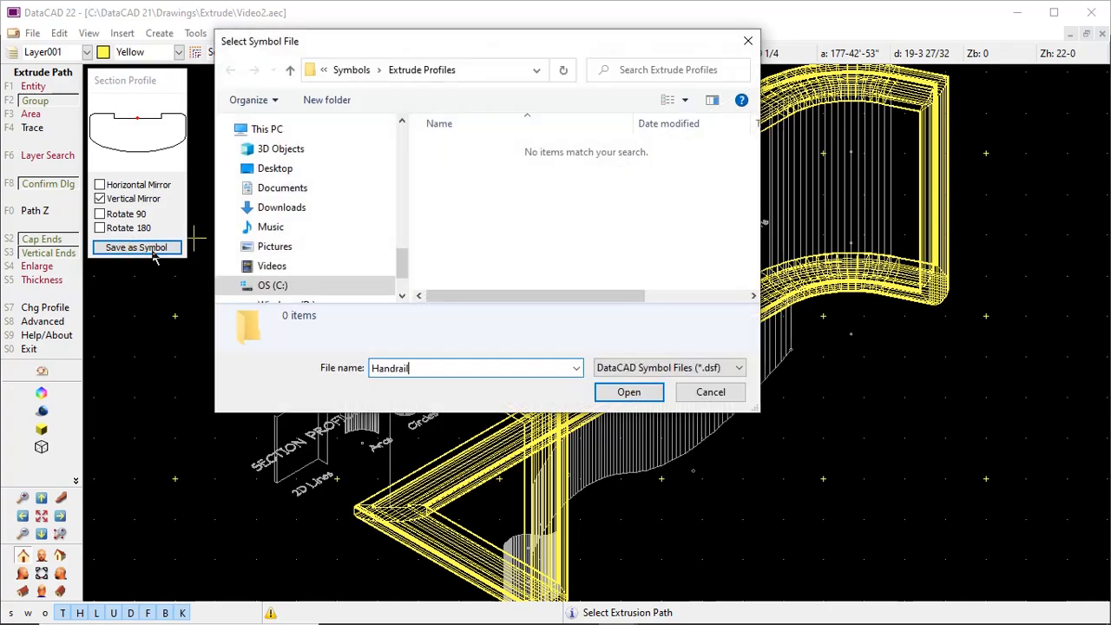
type("andrail")
left_click(624, 392)
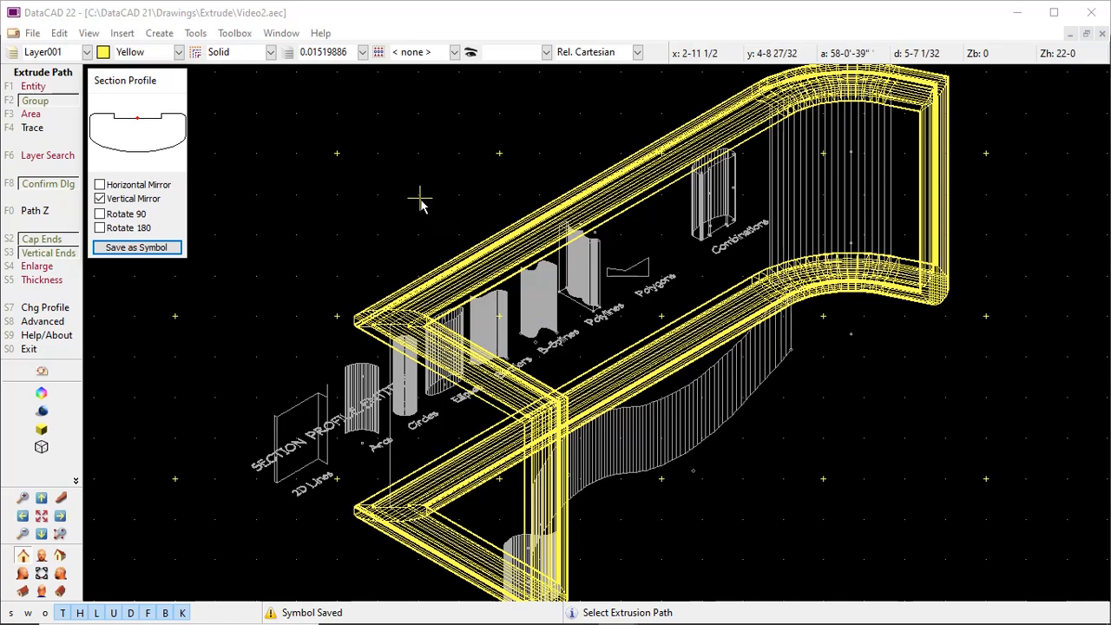
Undo the frame extrusion and change the section profile to the arc, referenced at the arc's lower end.
key("ctrl+z")
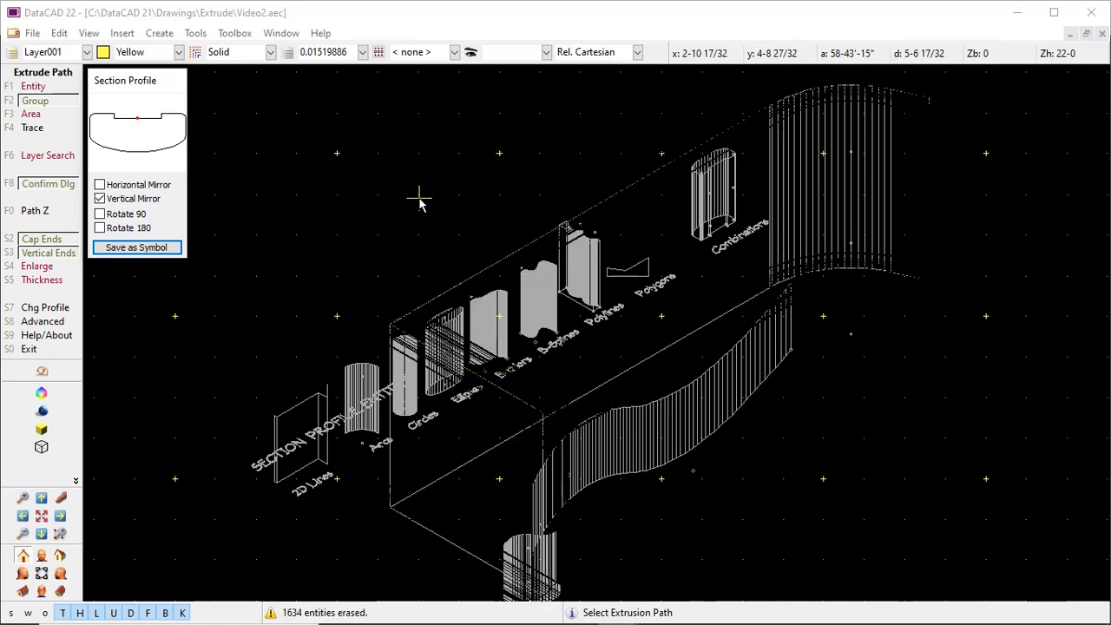
left_click(50, 309)
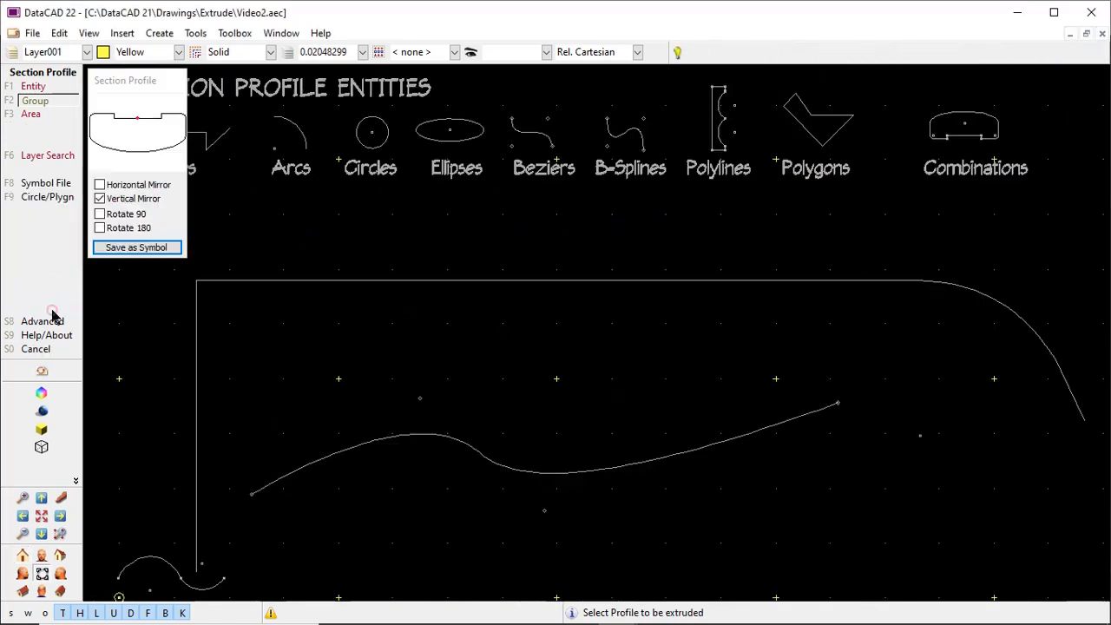
left_click(285, 116)
left_click(306, 146)
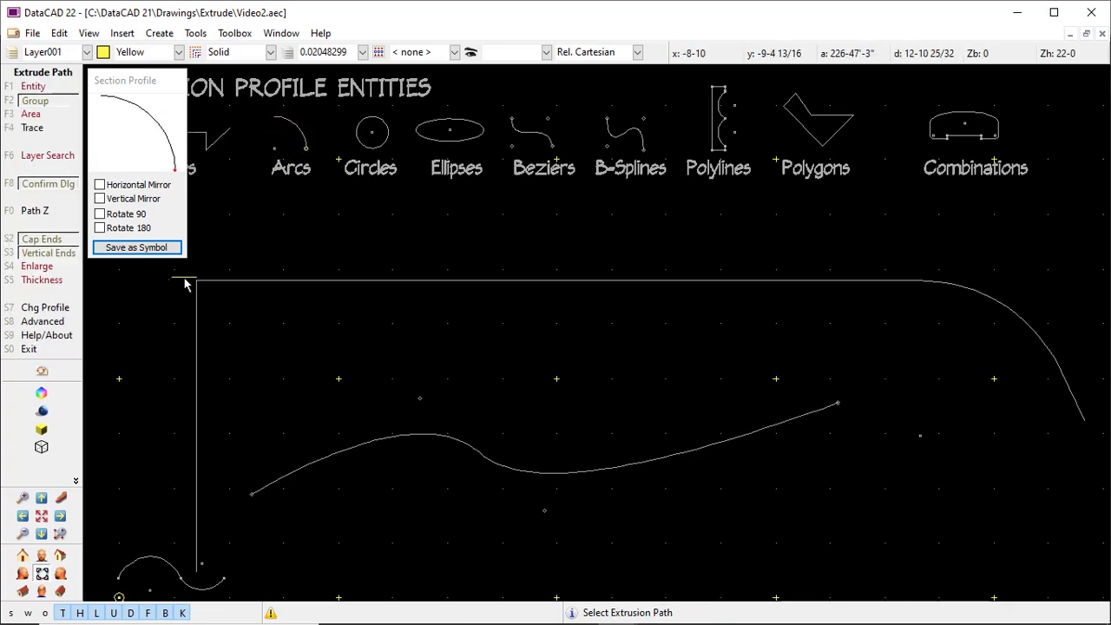
Set the extrusion thickness to 3 15/16 and extrude the arc profile along the cornered path with verticals.
left_click(49, 283)
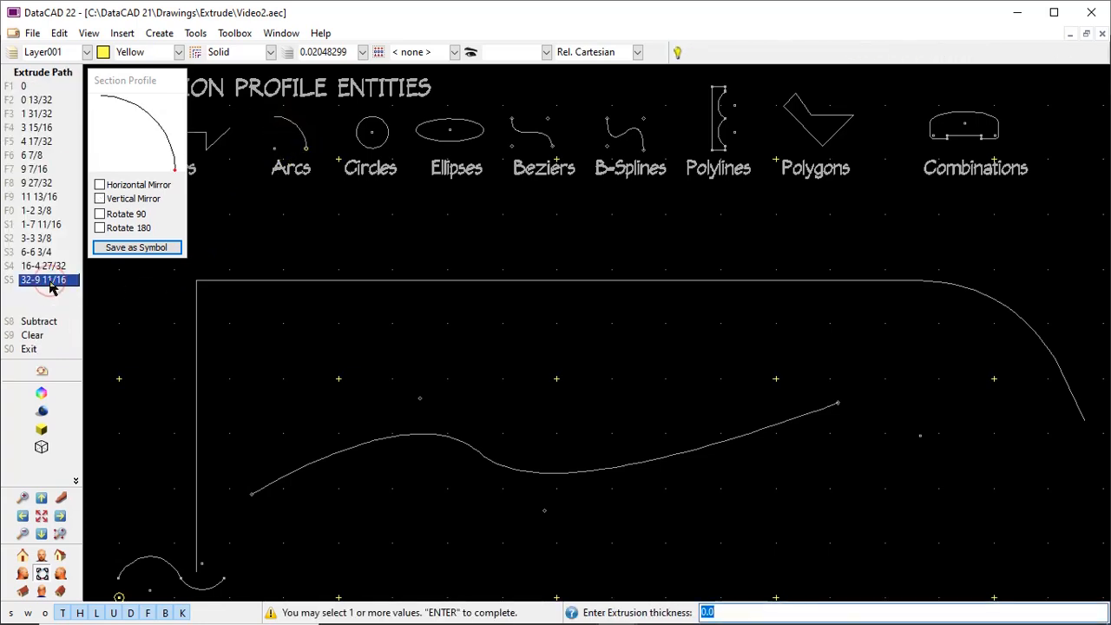
left_click(33, 130)
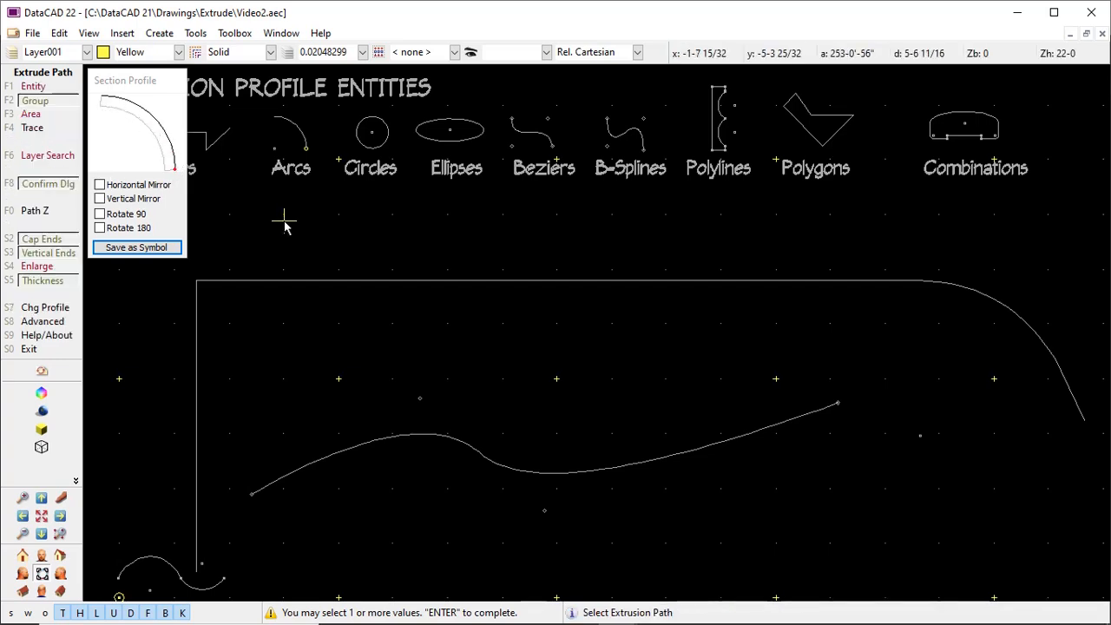
left_click(289, 281)
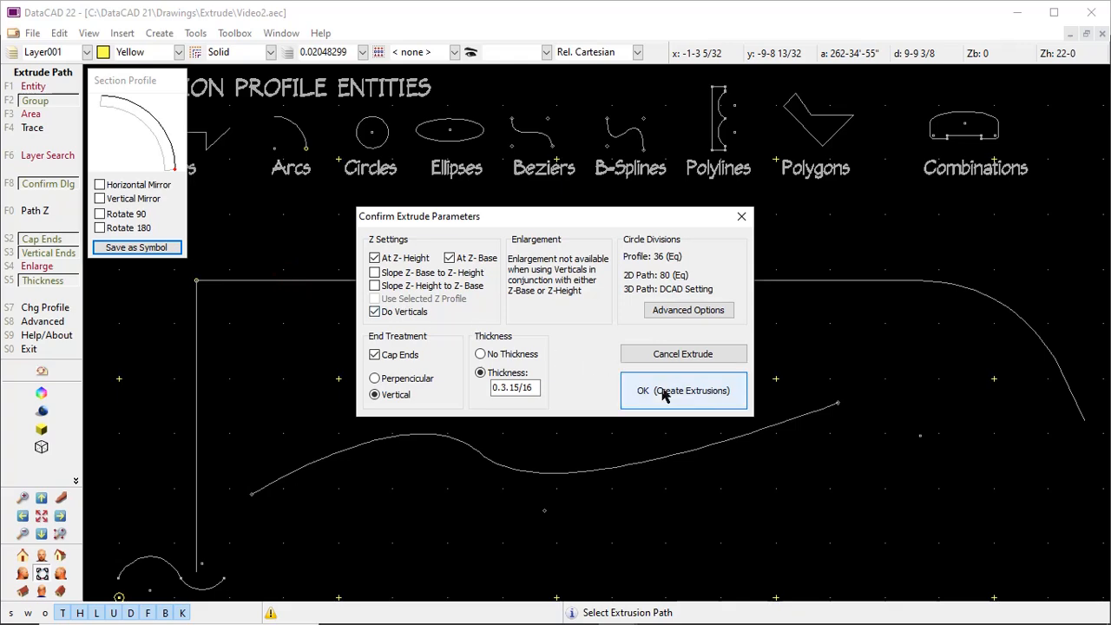
left_click(662, 391)
Examine the upper corner of the thickened arc extrusion up close from the front, and return to plan view.
left_click(43, 557)
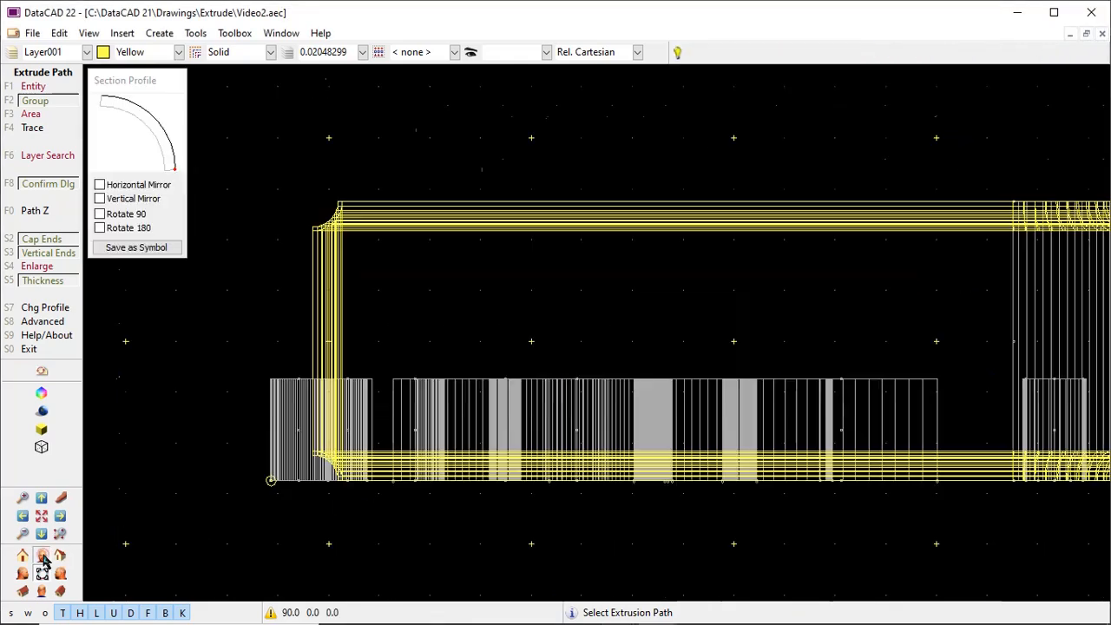
scroll(335, 447, "up", 3)
key("Up")
key("Up")
key("Up")
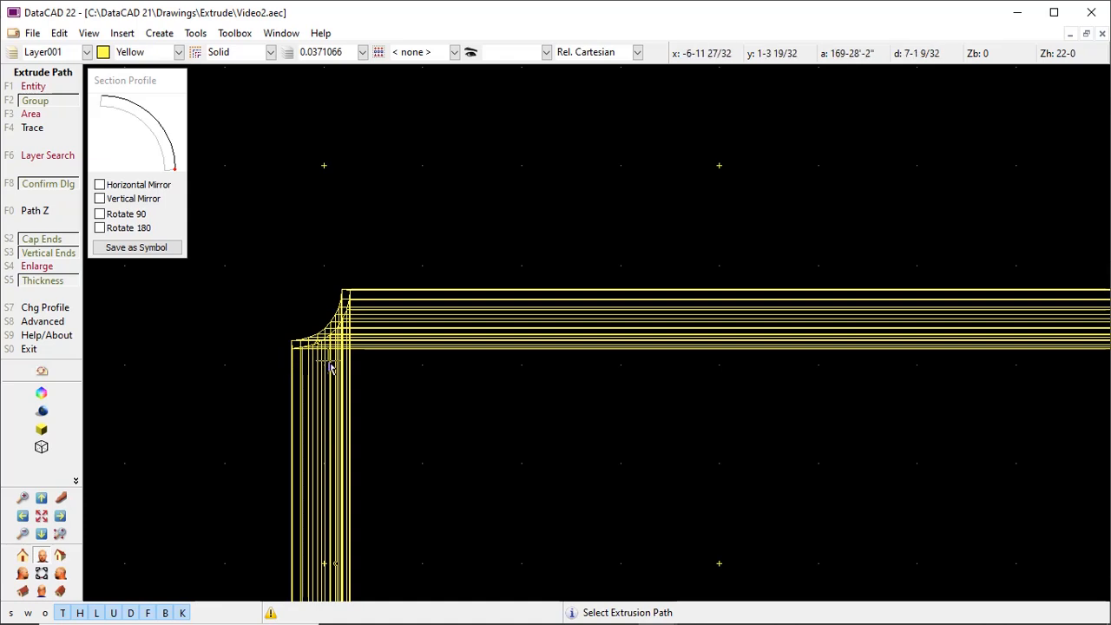
left_click(41, 573)
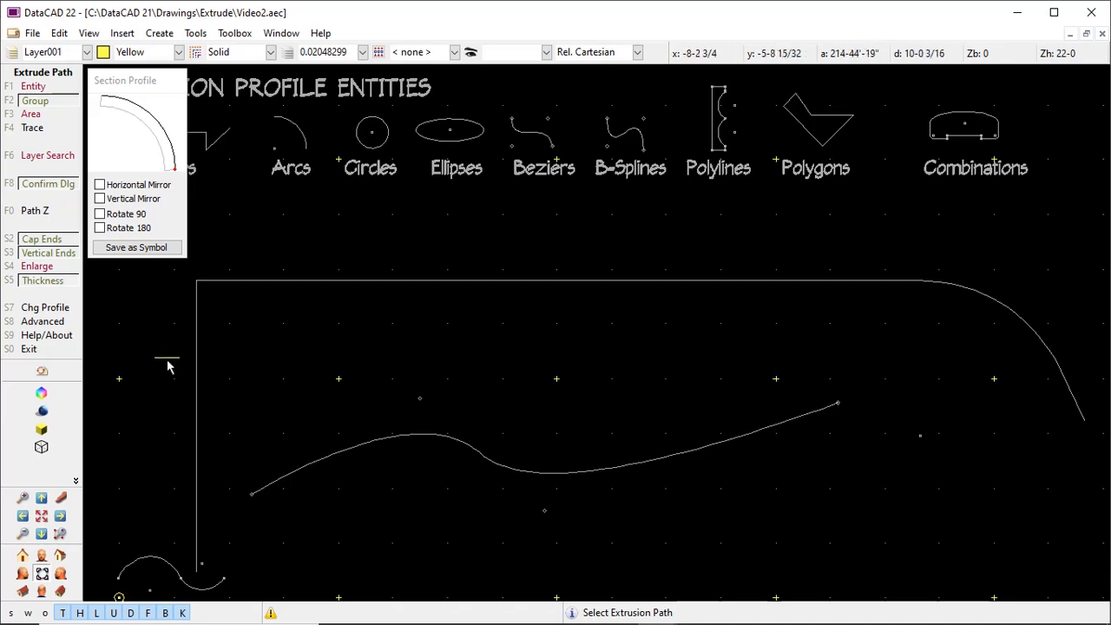
Turn off the Verticals and At Z-Base path options, keeping only At Z-Height.
left_click(50, 217)
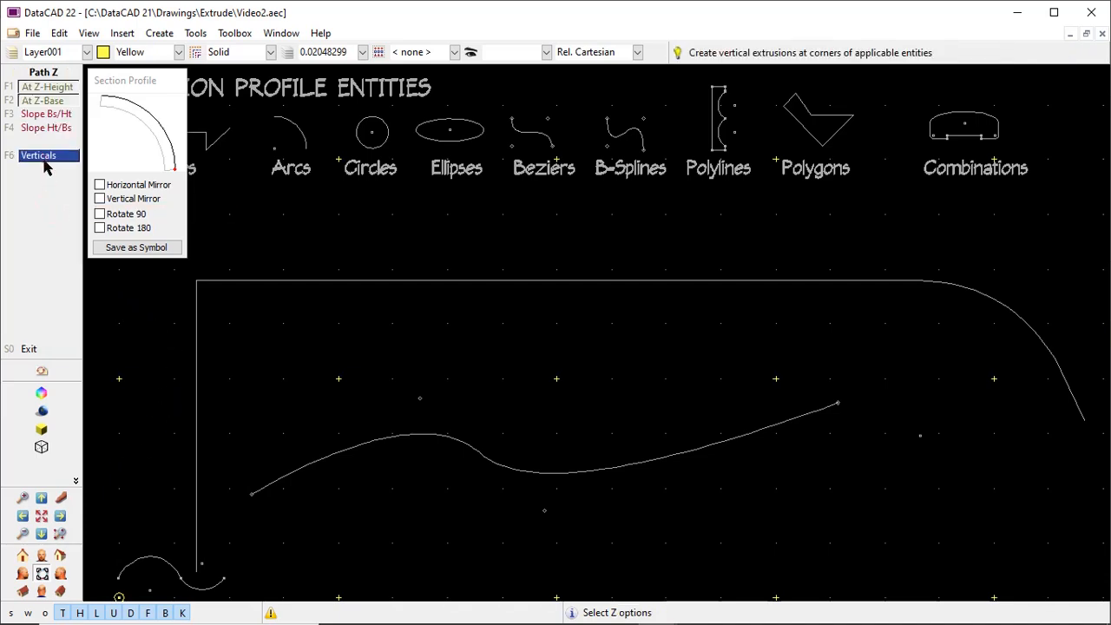
left_click(43, 104)
right_click(49, 217)
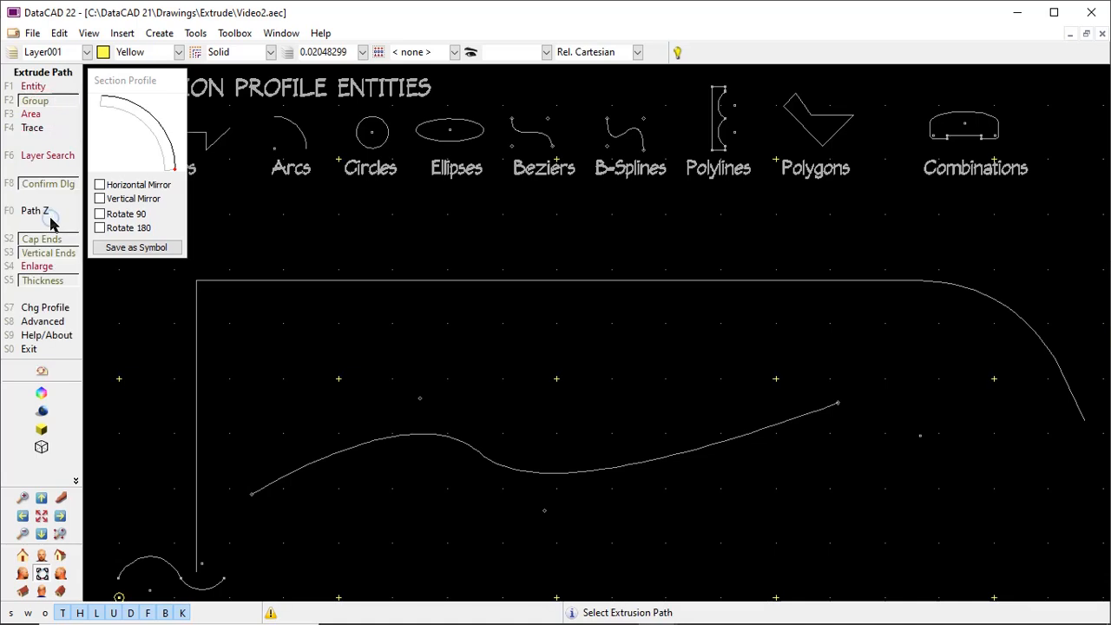
Define an enlargement profile from the small wavy polyline, with factor 1 at its start point, and set repetition to Stretch (no repeat).
left_click(43, 266)
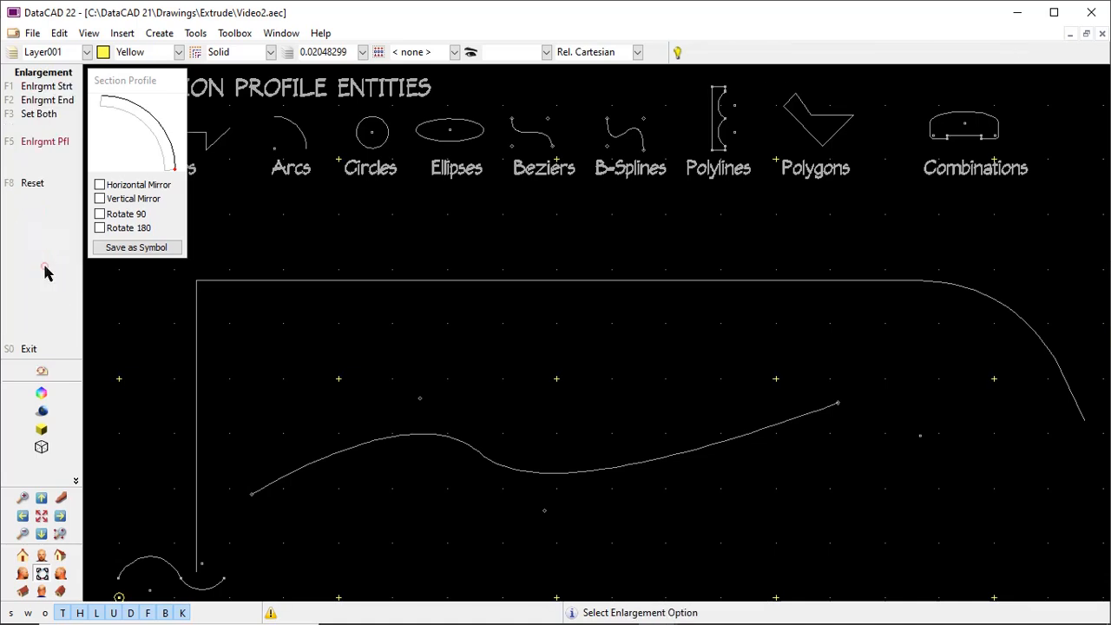
left_click(50, 143)
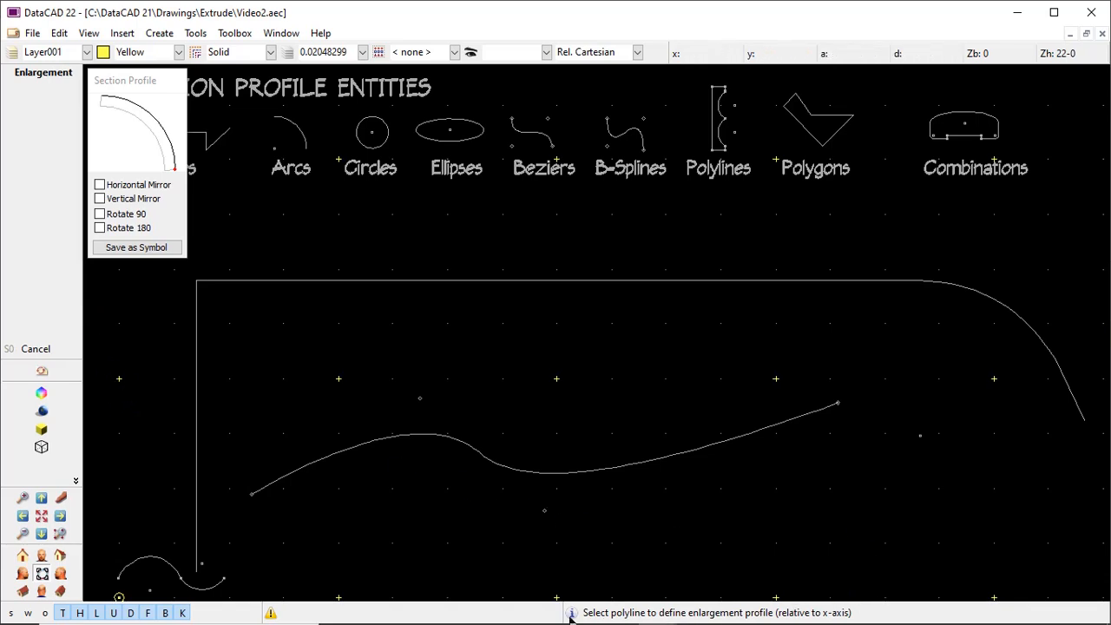
left_click(140, 562)
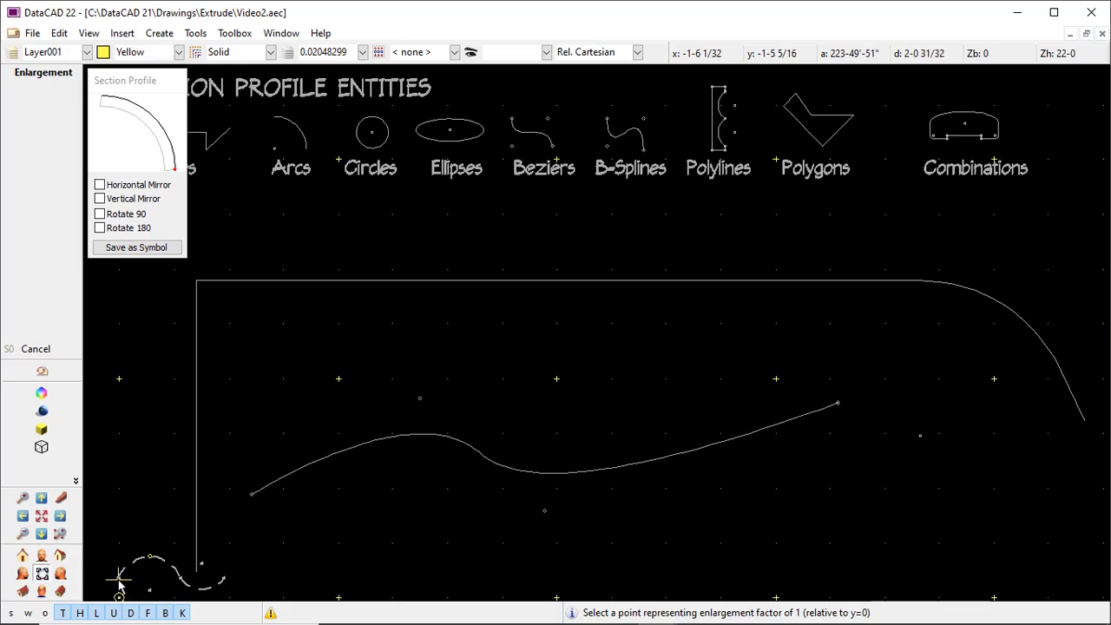
left_click(119, 581)
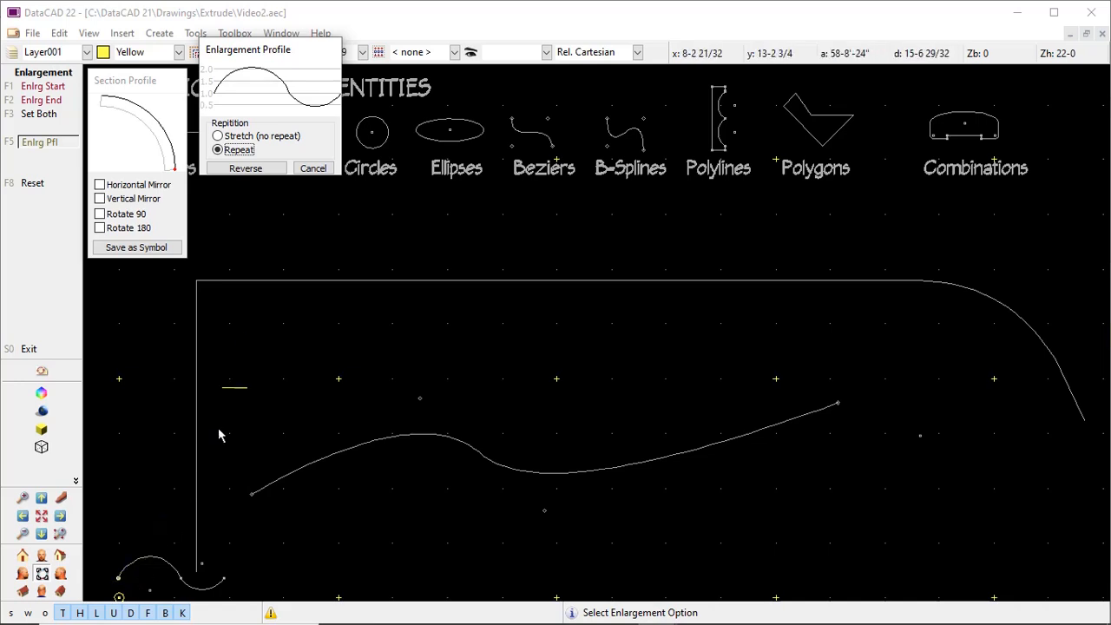
left_click(218, 136)
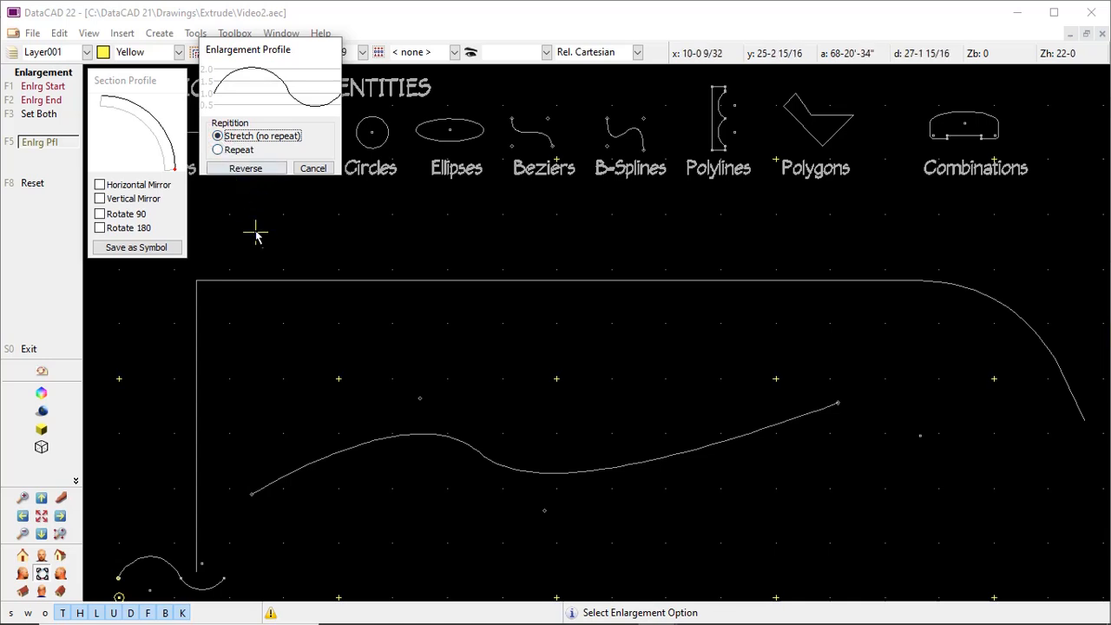
Extrude the thickened arc profile along the cornered path at Z-Height using the selected enlargement profile.
right_click(273, 280)
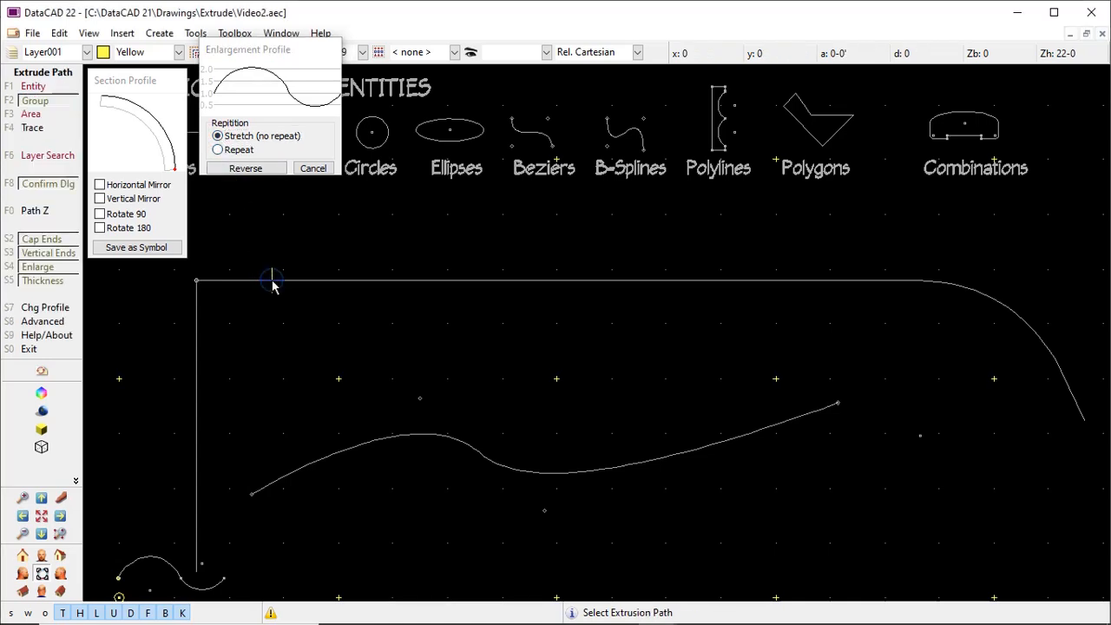
left_click(272, 280)
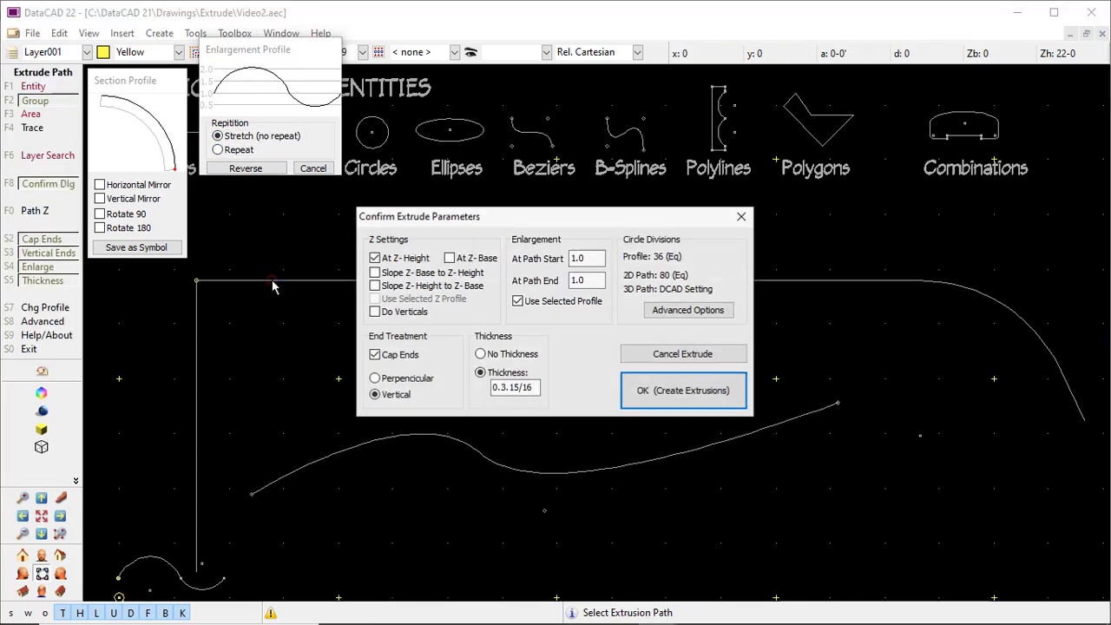
left_click(635, 393)
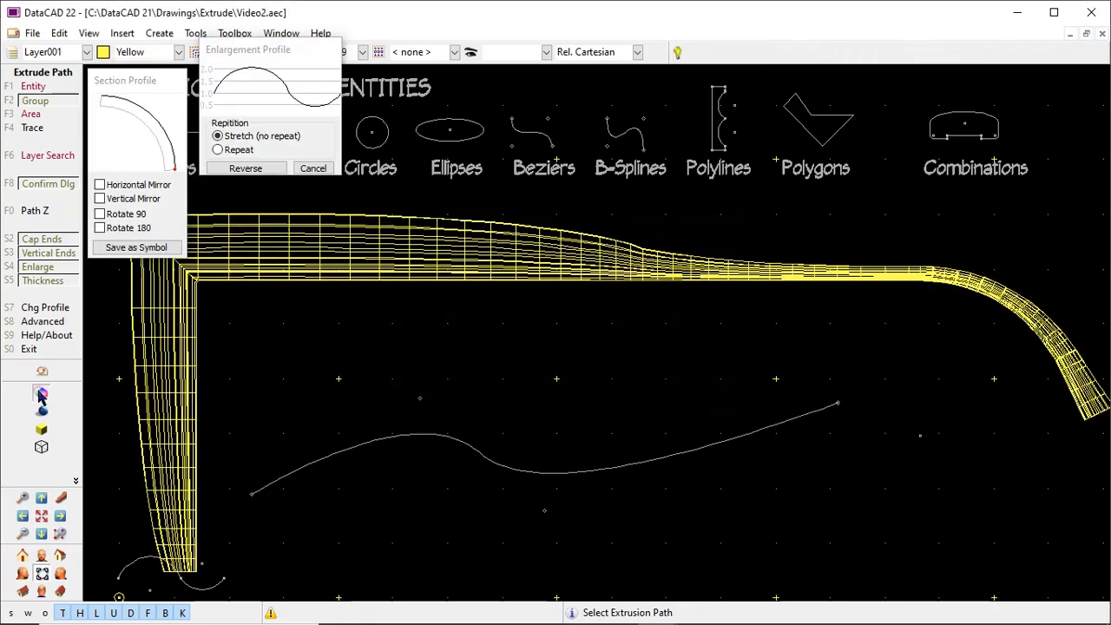
Check the stretched extrusion in 3D and replace it with one along the cornered path using enlargement repetition set to Repeat.
left_click(41, 395)
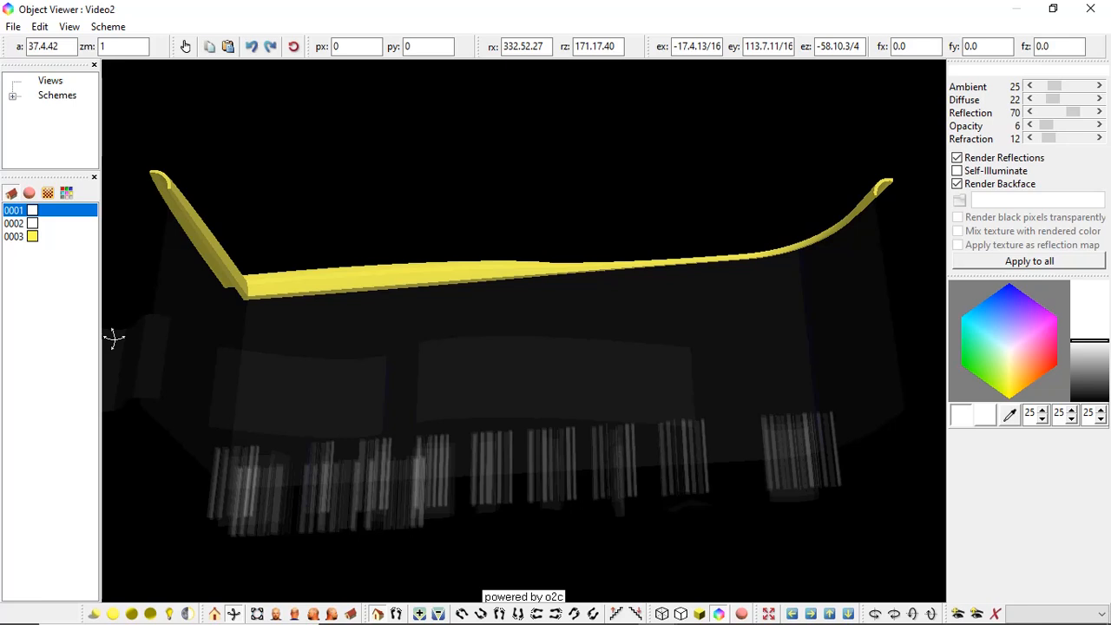
left_click(1089, 8)
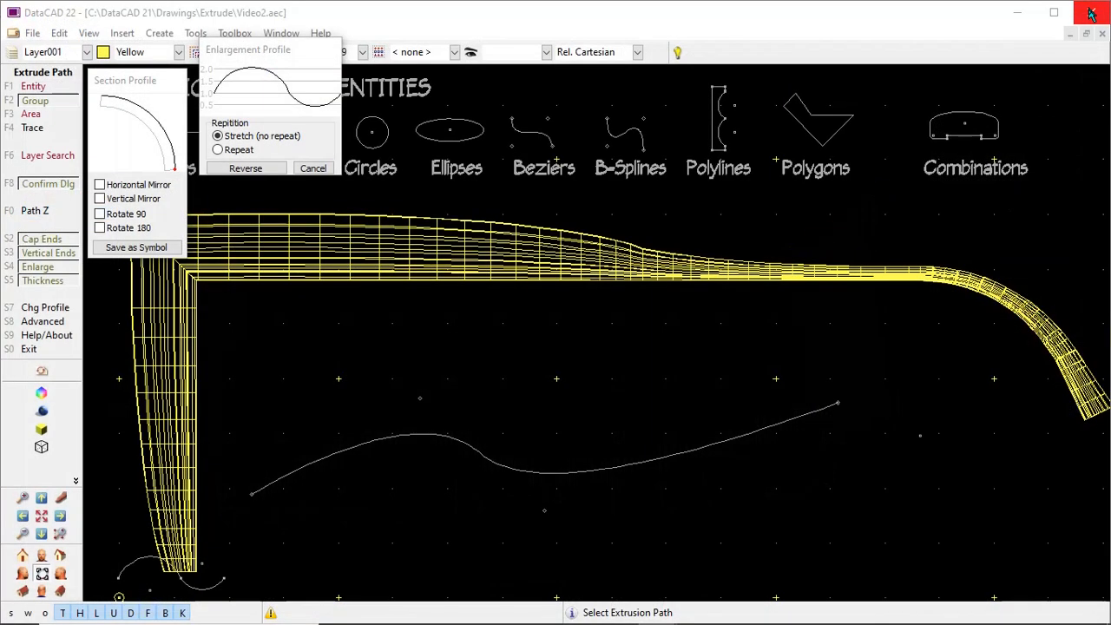
left_click(226, 151)
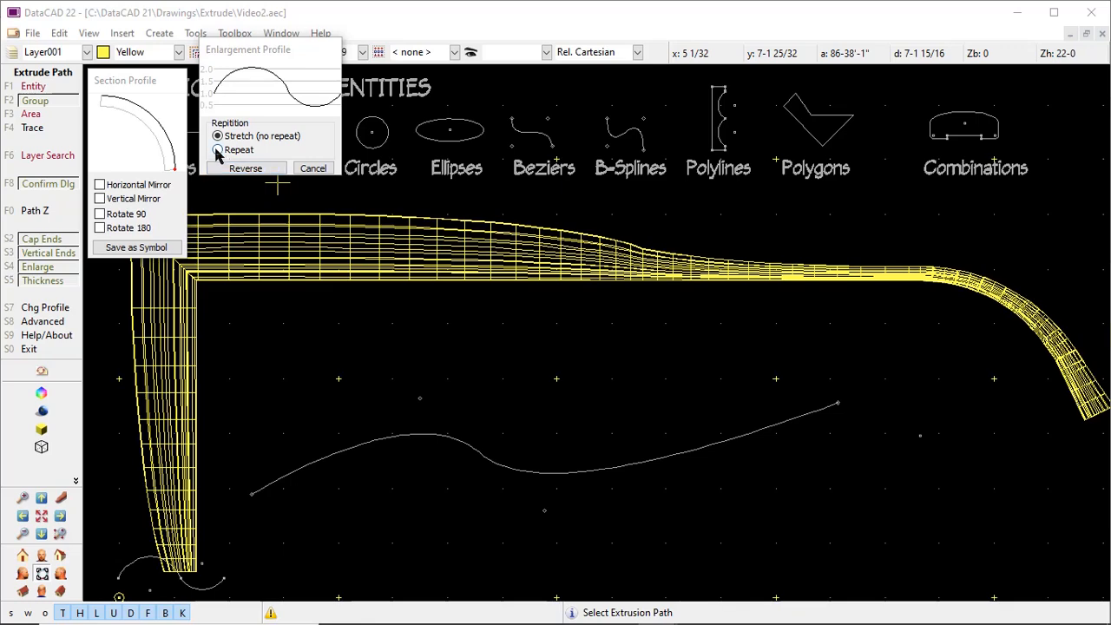
left_click(277, 280)
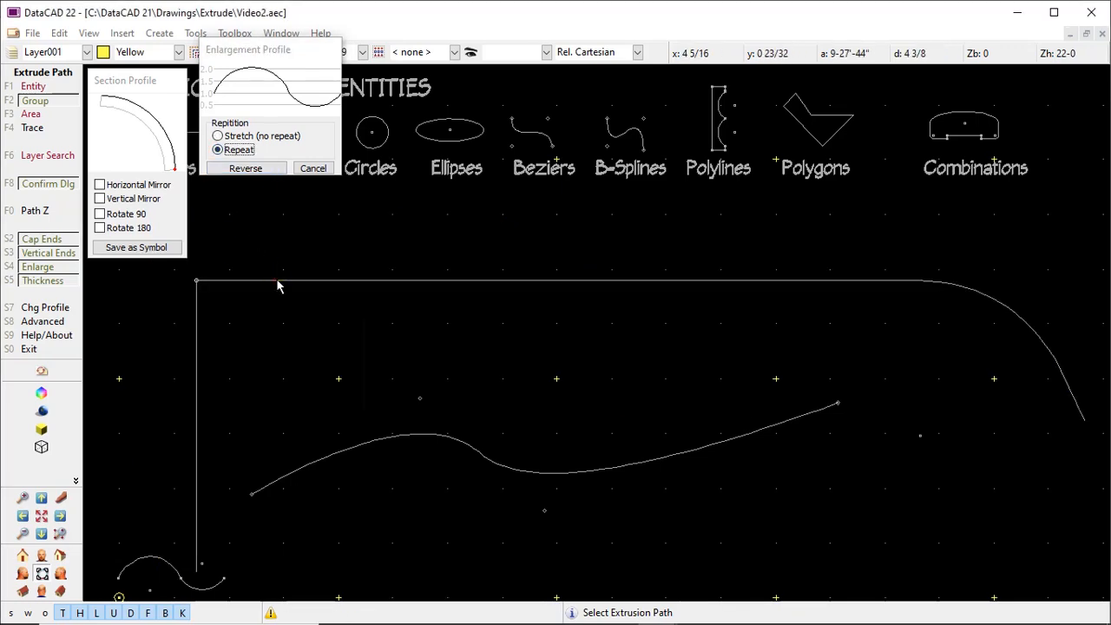
left_click(644, 402)
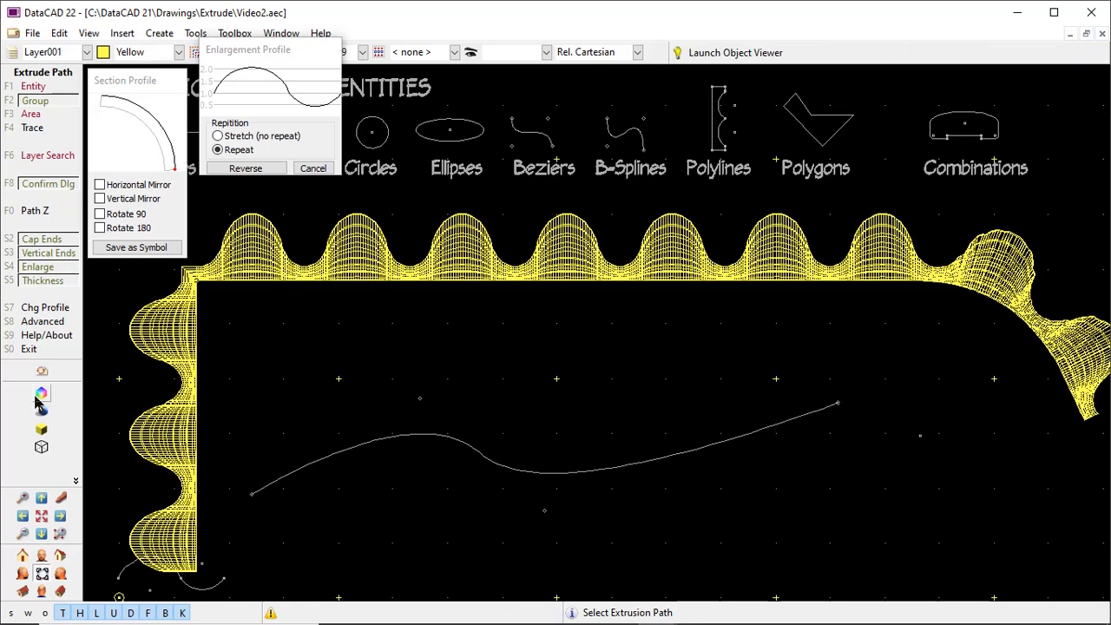
Inspect the repeating enlarged extrusion in the 3D Object Viewer, orbiting to a low side angle.
left_click(38, 397)
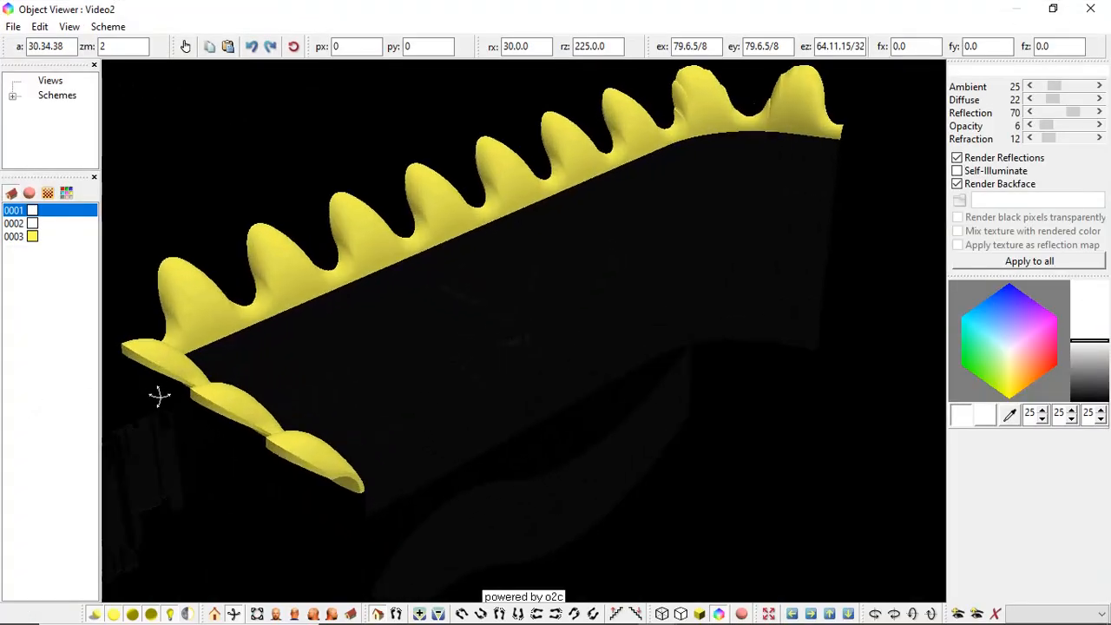
left_click_drag(160, 396, 349, 347)
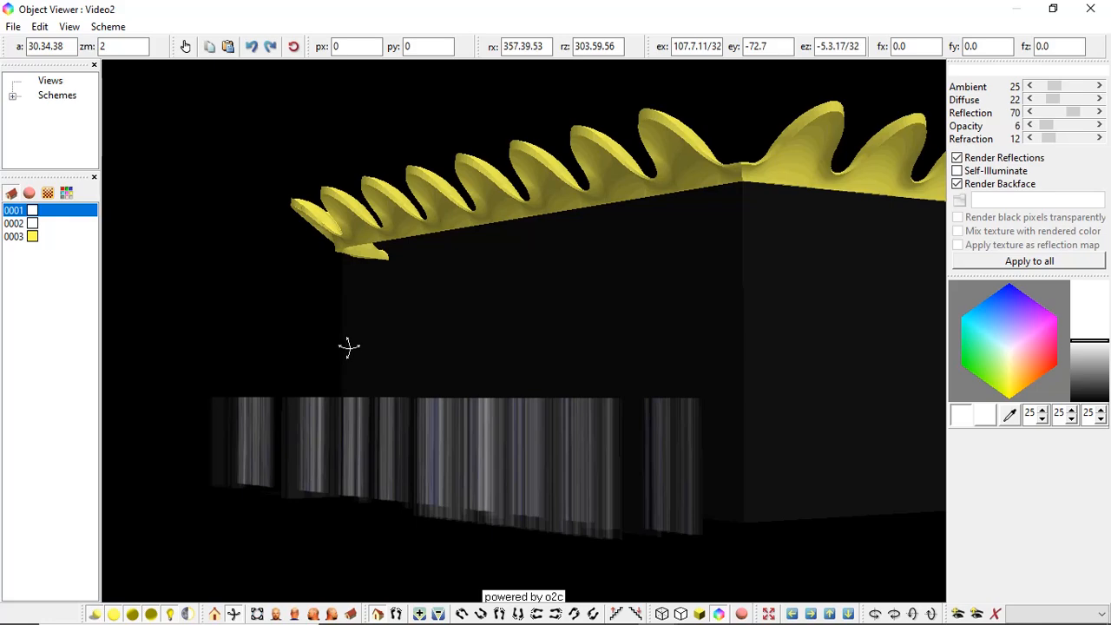
left_click(1090, 8)
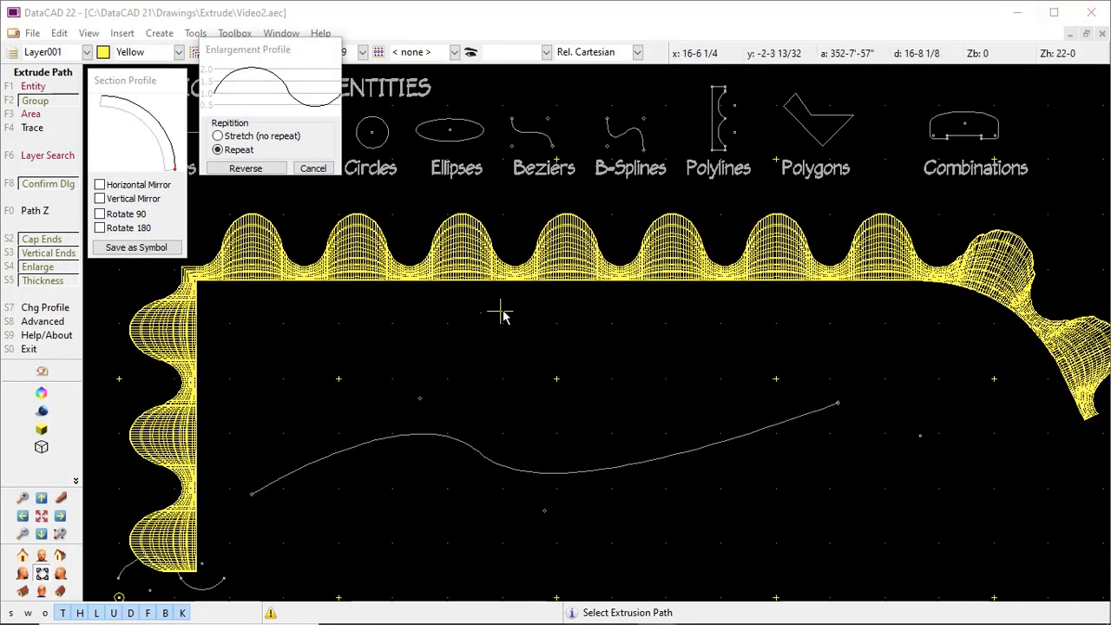
Change the section profile to the Bezier curve with its reference point mid-curve, discarding the previous enlargement settings.
left_click(63, 311)
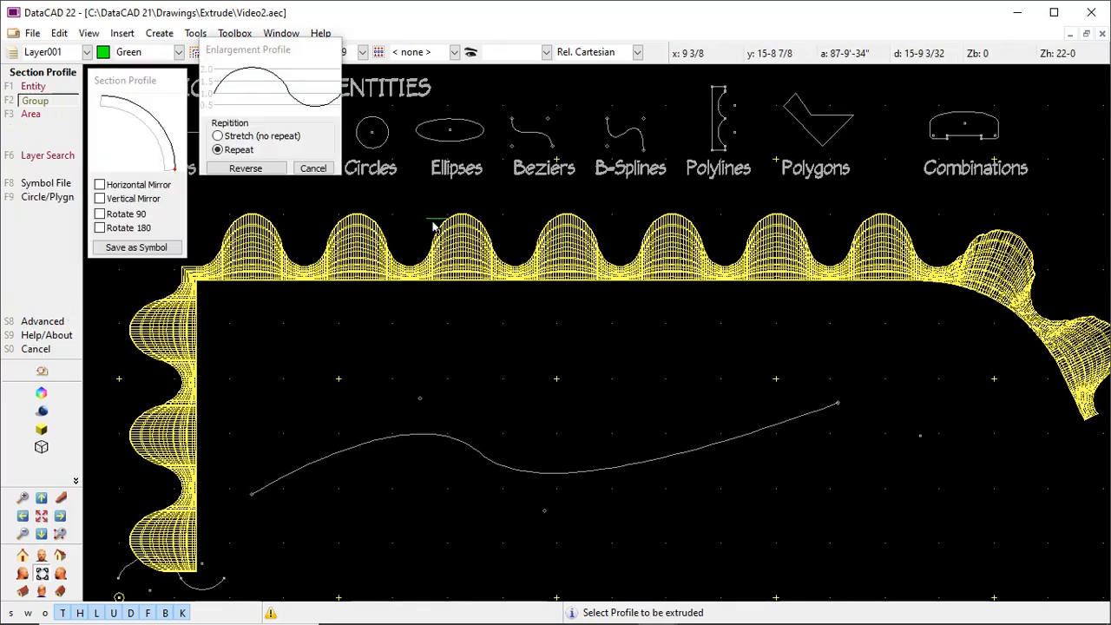
left_click(524, 139)
left_click(531, 136)
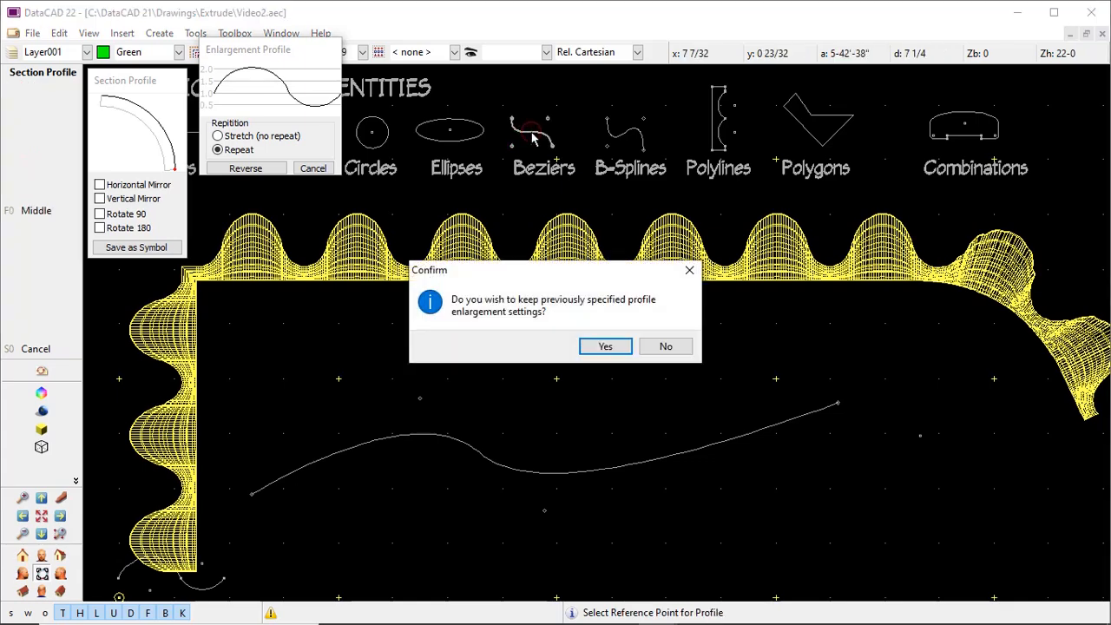
left_click(657, 348)
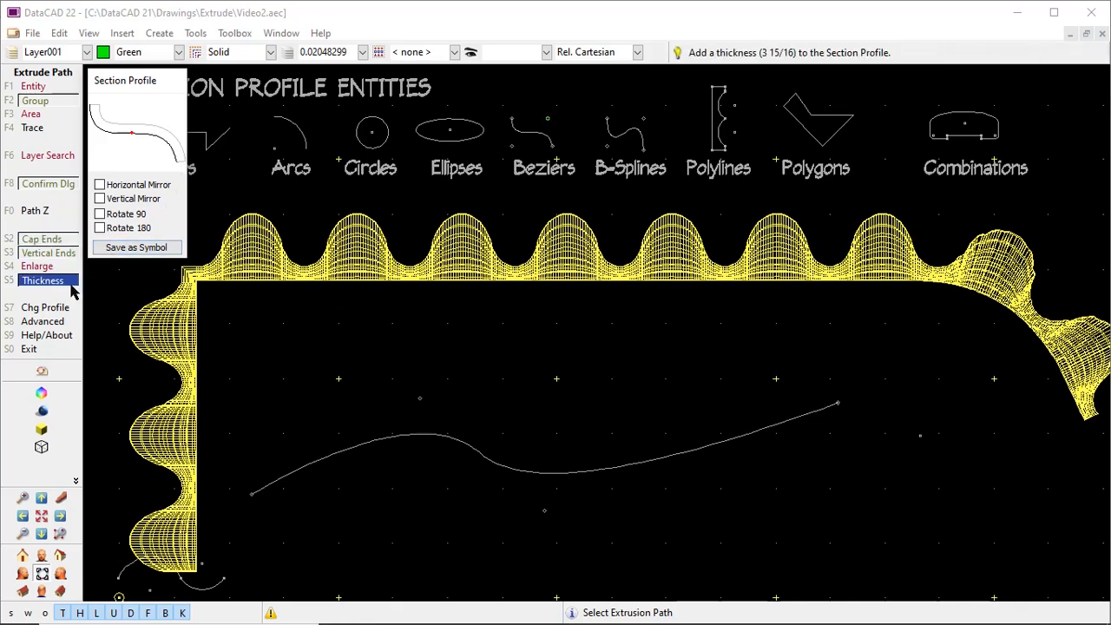
Set the Bezier profile's thickness to 6 7/8 and extrude it along the wavy curve at Z-Height with capped vertical ends.
left_click(43, 280)
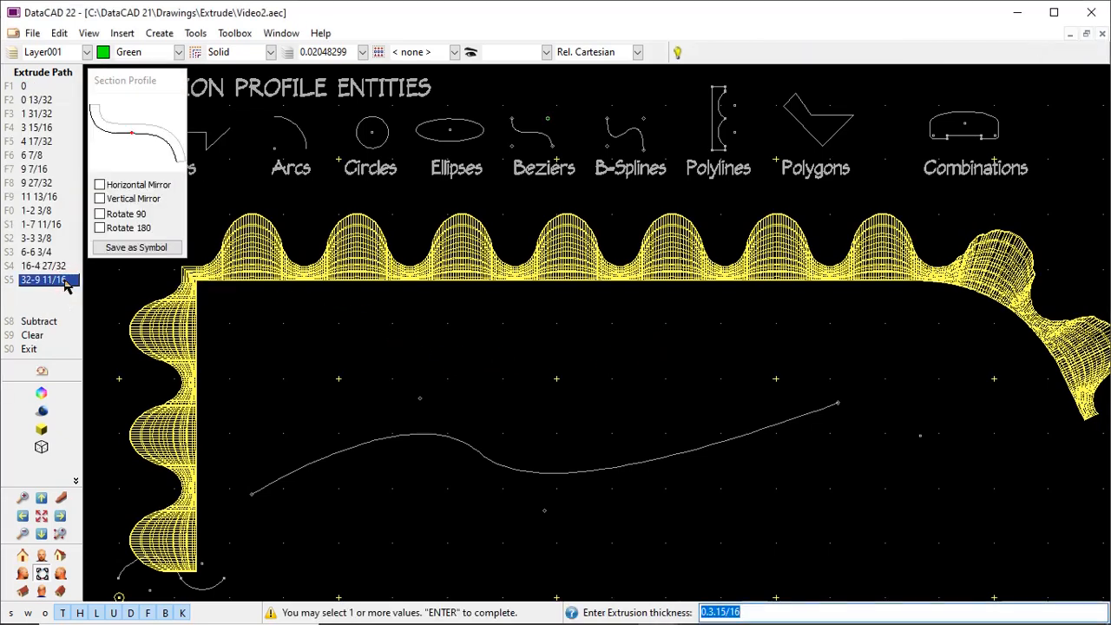
left_click(41, 101)
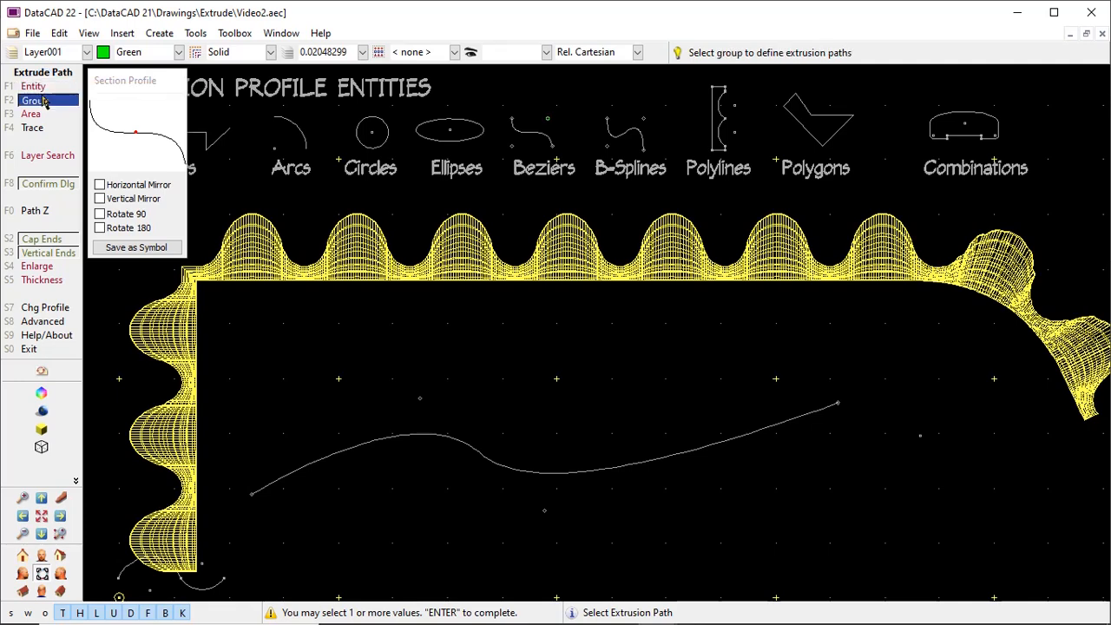
left_click(44, 280)
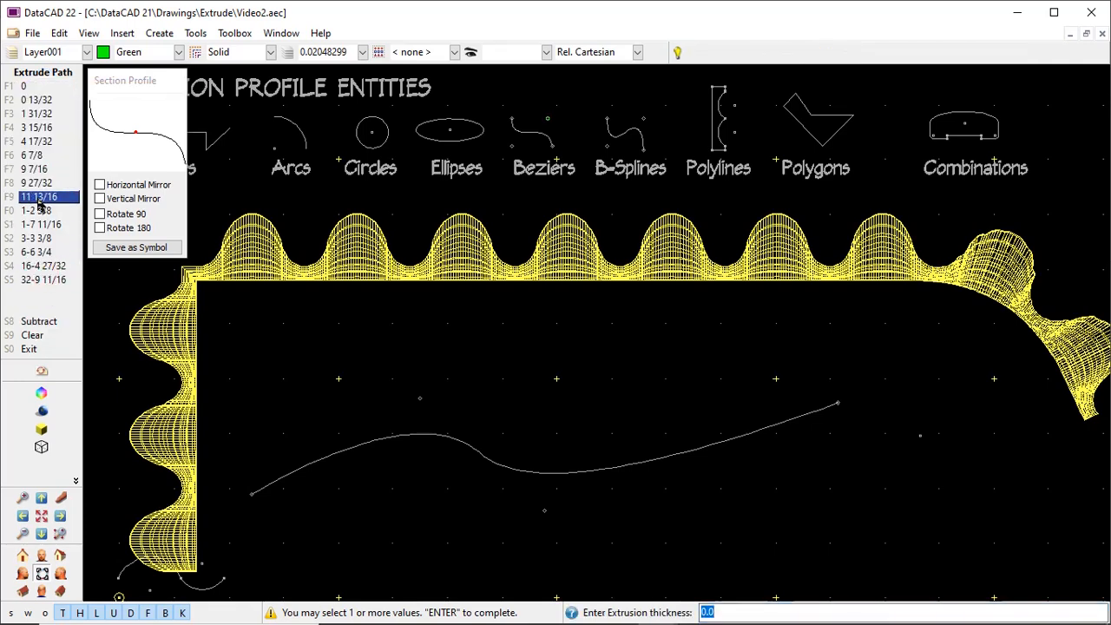
left_click(38, 159)
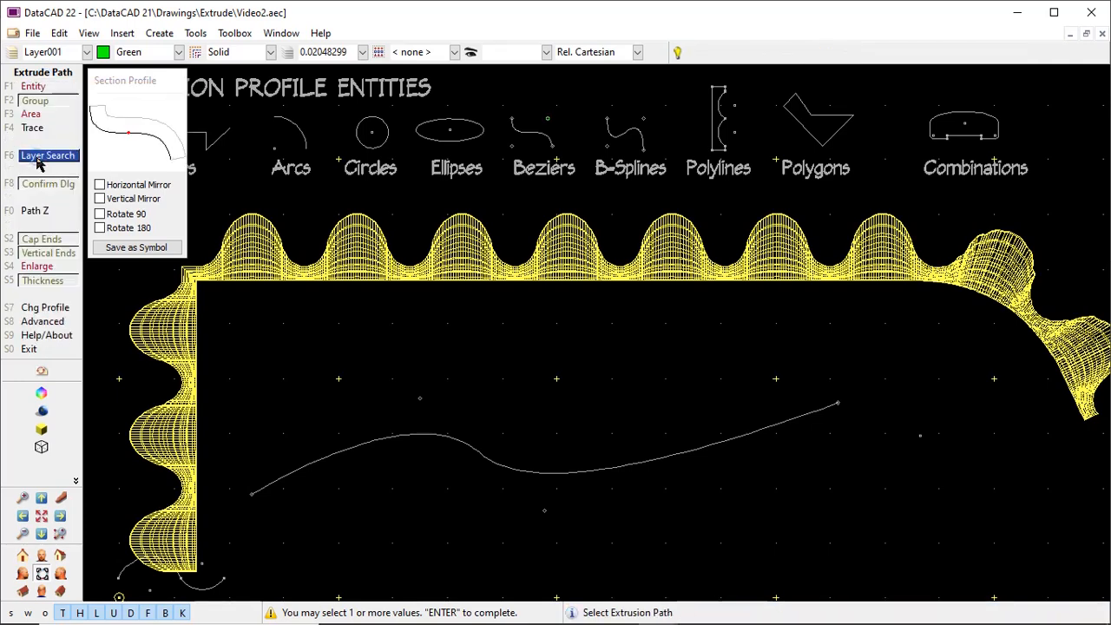
left_click(376, 443)
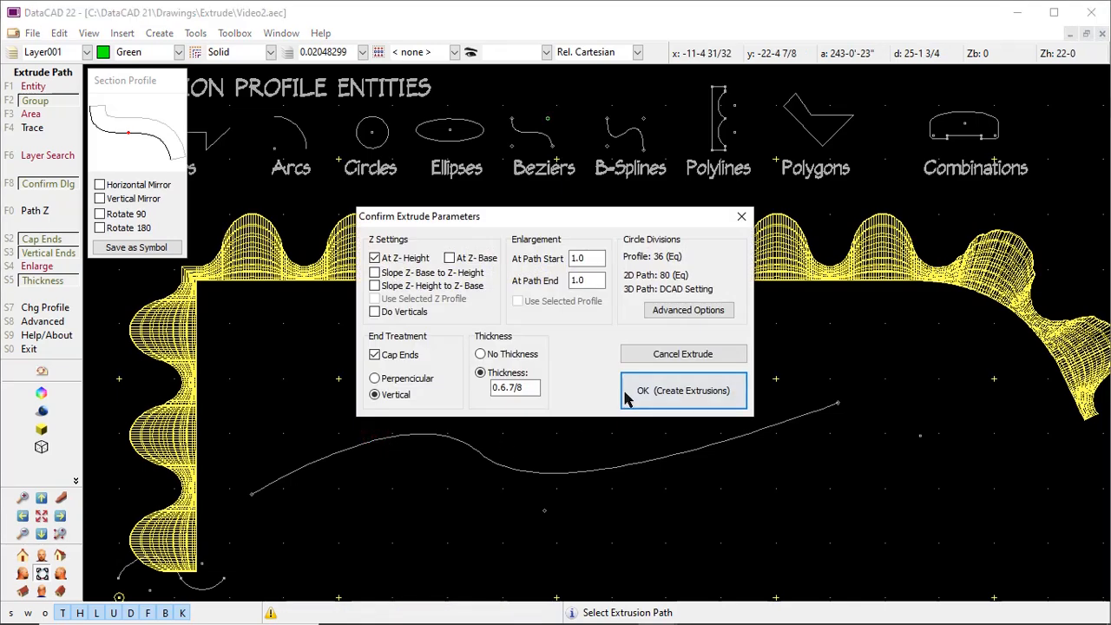
left_click(626, 395)
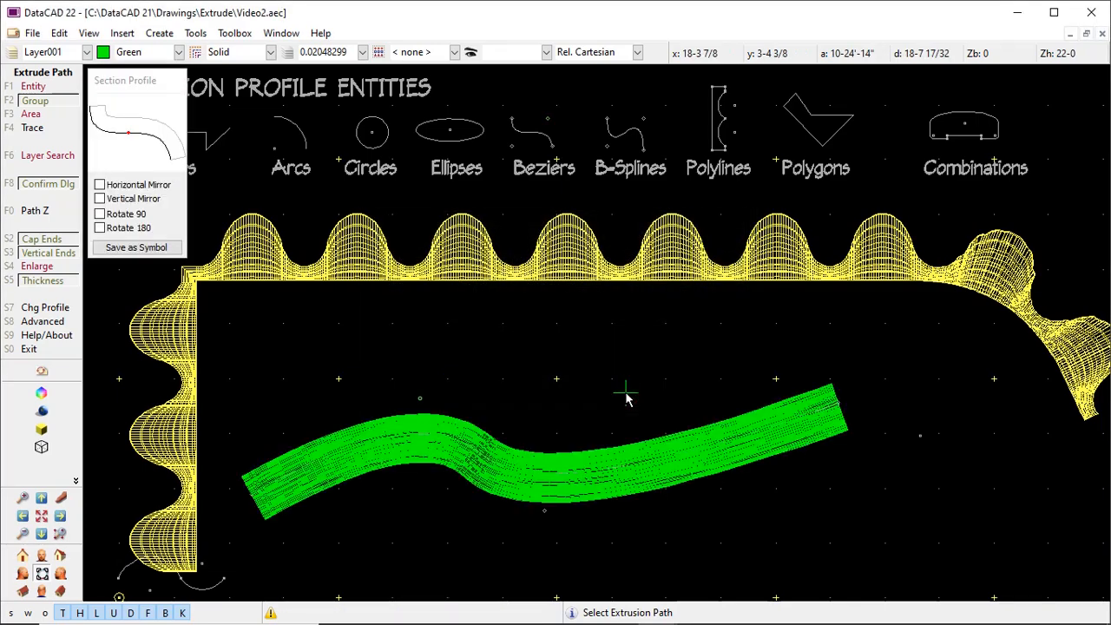
Inspect the green Bezier extrusion alongside the yellow one in the 3D Object Viewer.
left_click(41, 393)
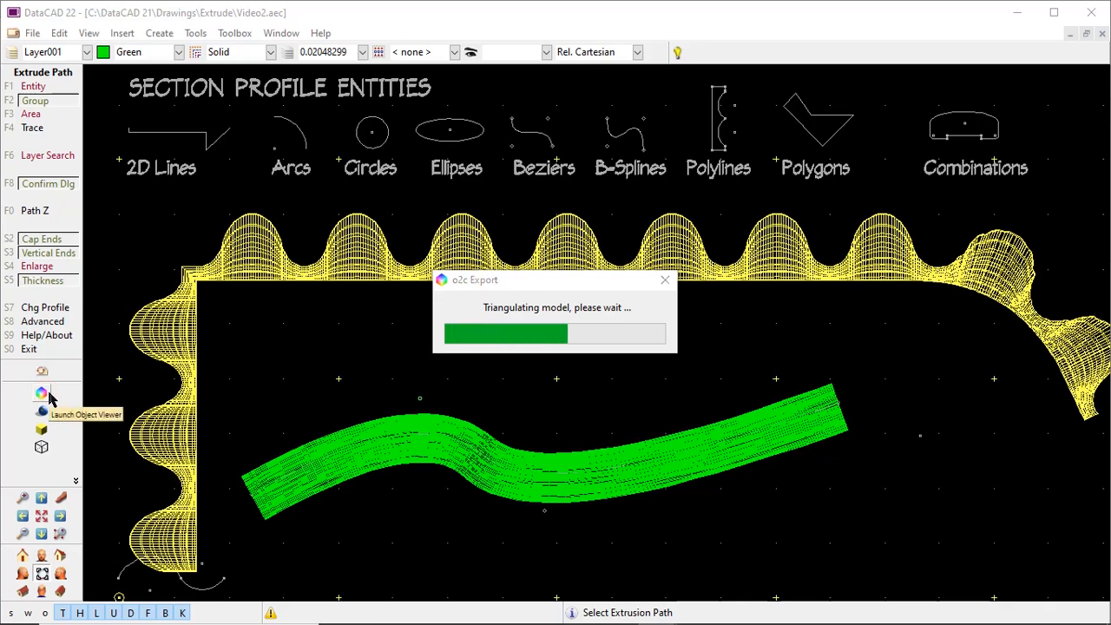
scroll(310, 406, "up", 1)
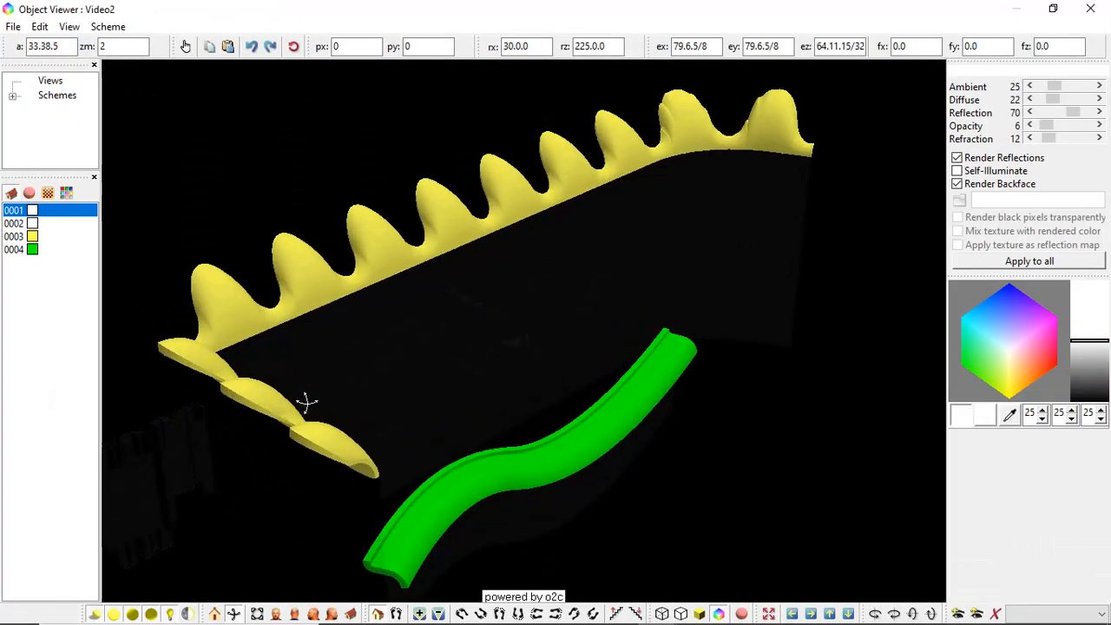
left_click_drag(306, 401, 267, 361)
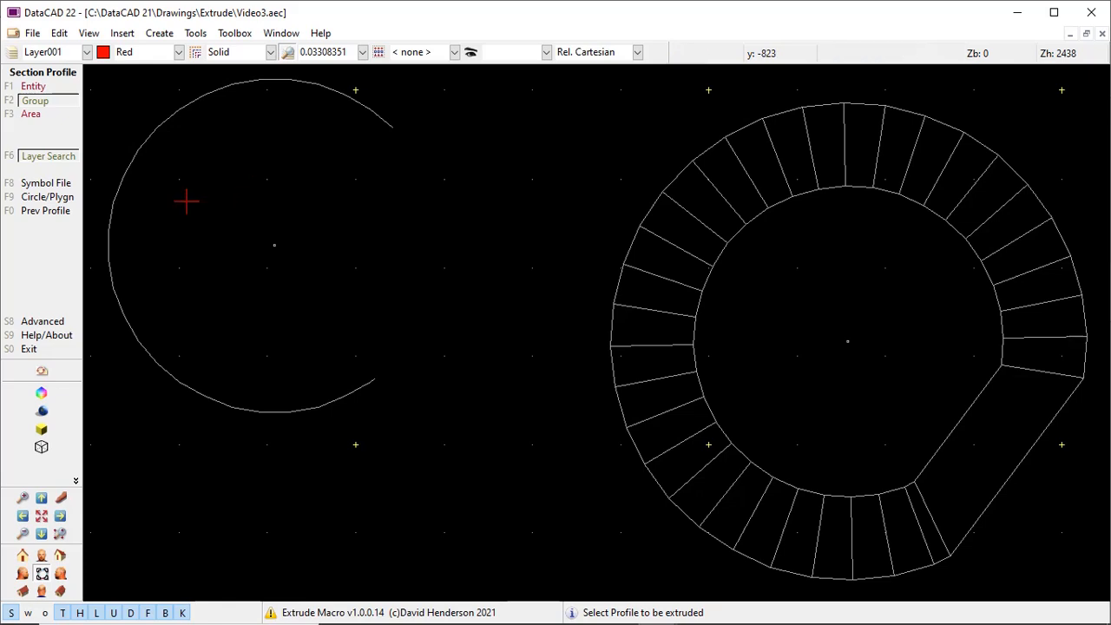
Define a regular polygon section profile with side length 300, reduce it to 5 sides, and use only its top half.
left_click(55, 203)
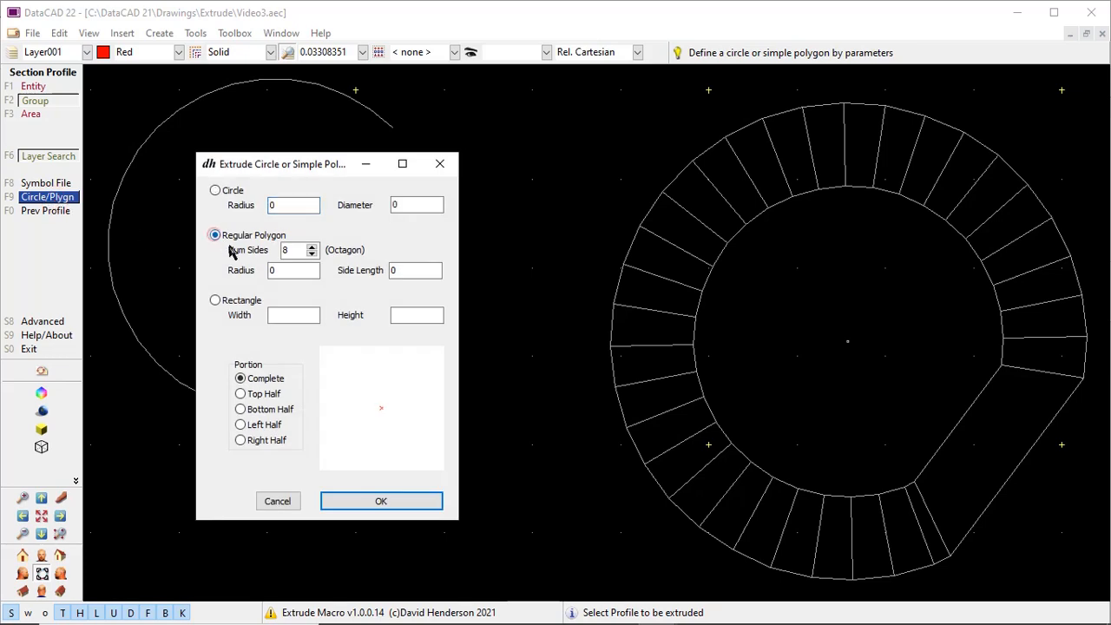
left_click(399, 271)
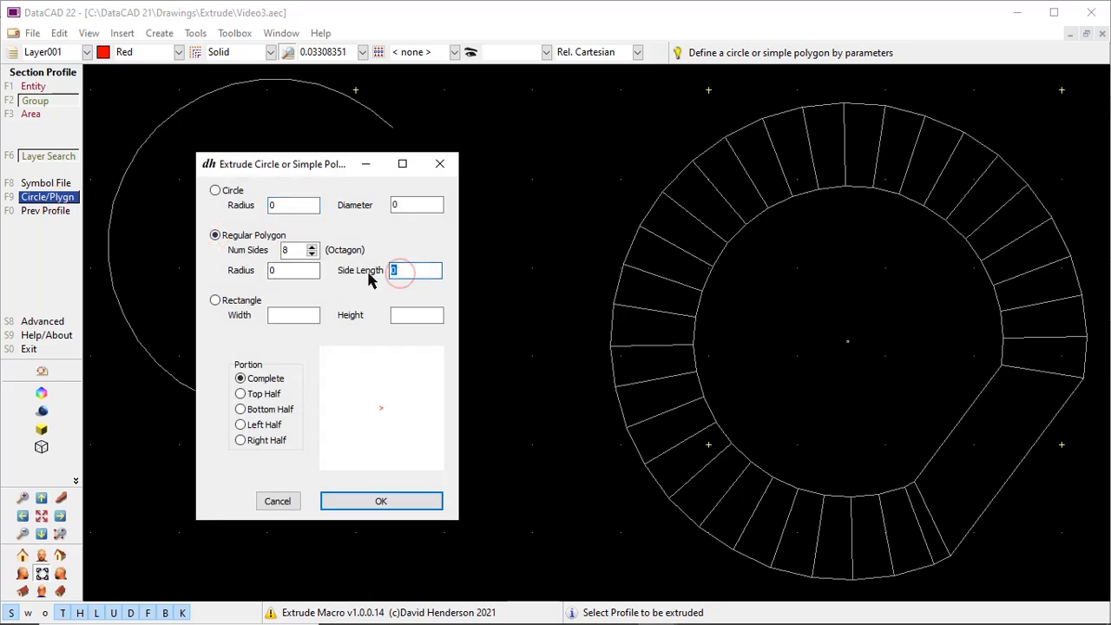
type("300")
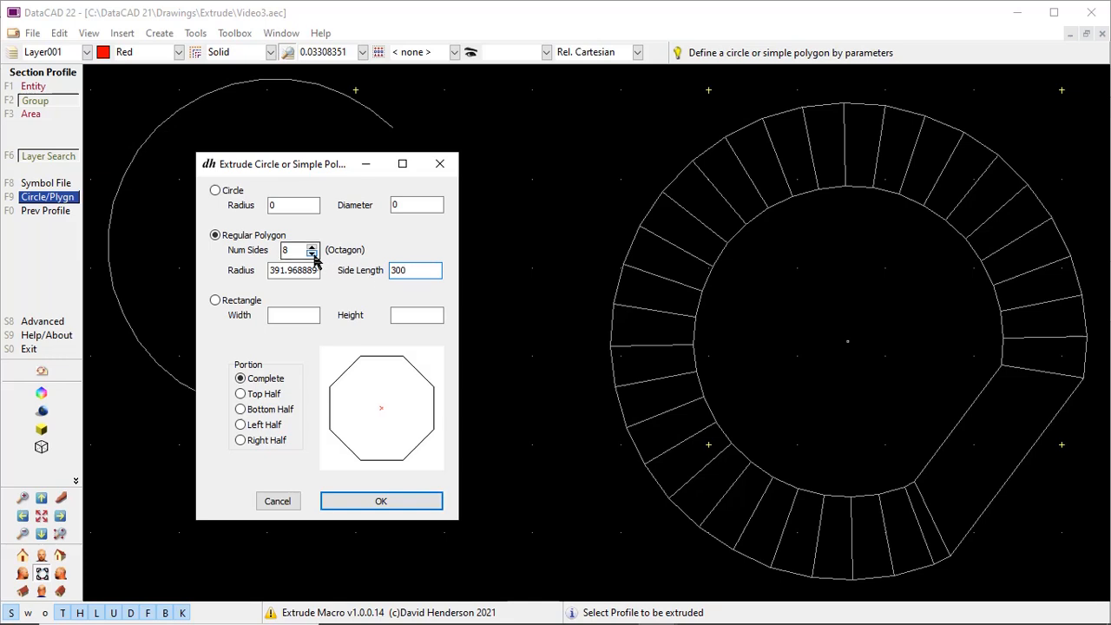
left_click(311, 253)
left_click(312, 253)
left_click(311, 254)
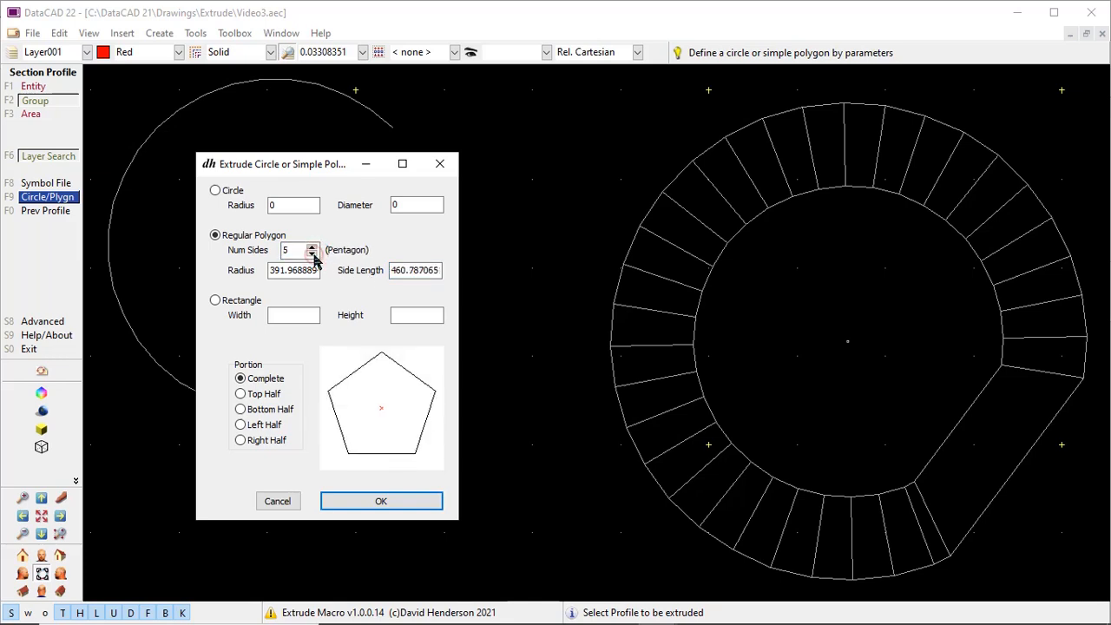
left_click(241, 410)
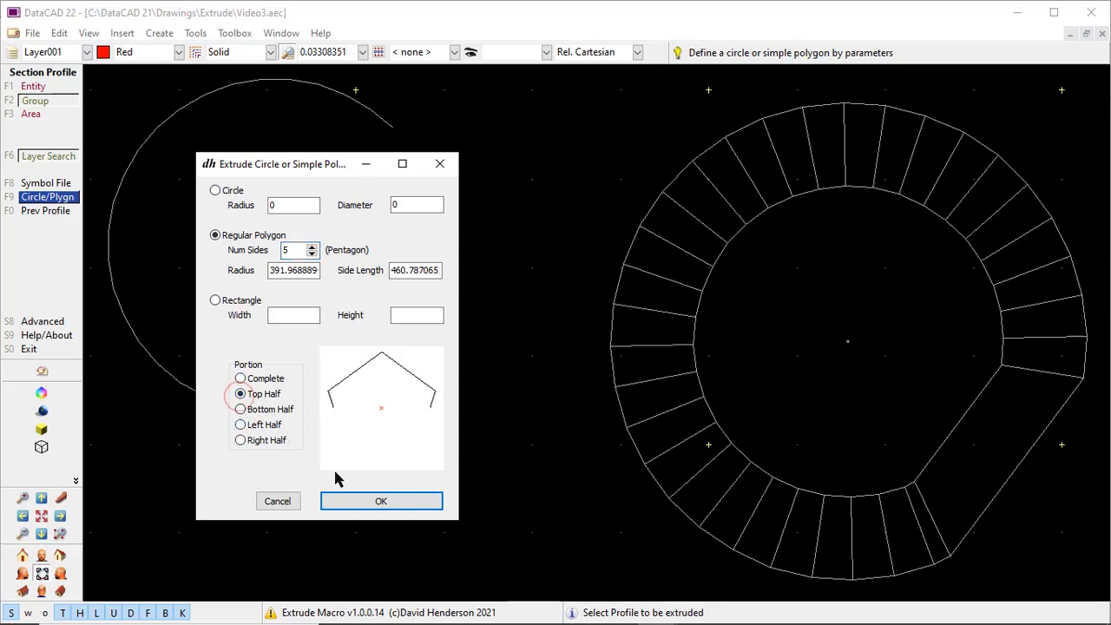
left_click(367, 501)
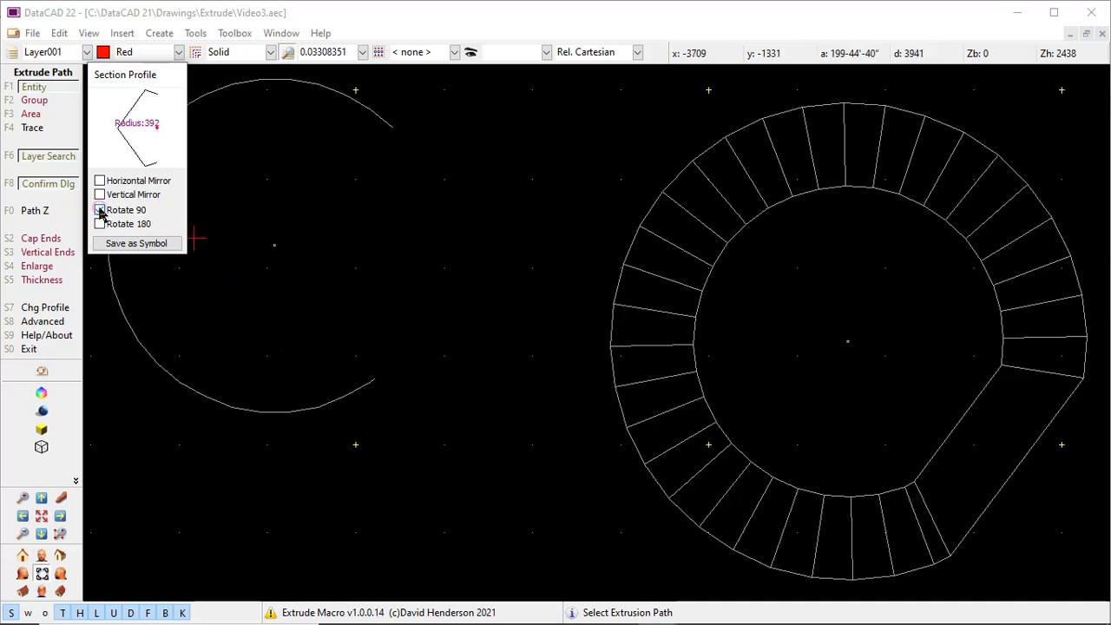
Rotate the half-pentagon profile by 90 and extrude it along the open arc at Z-Height and Z-Base with verticals.
left_click(100, 210)
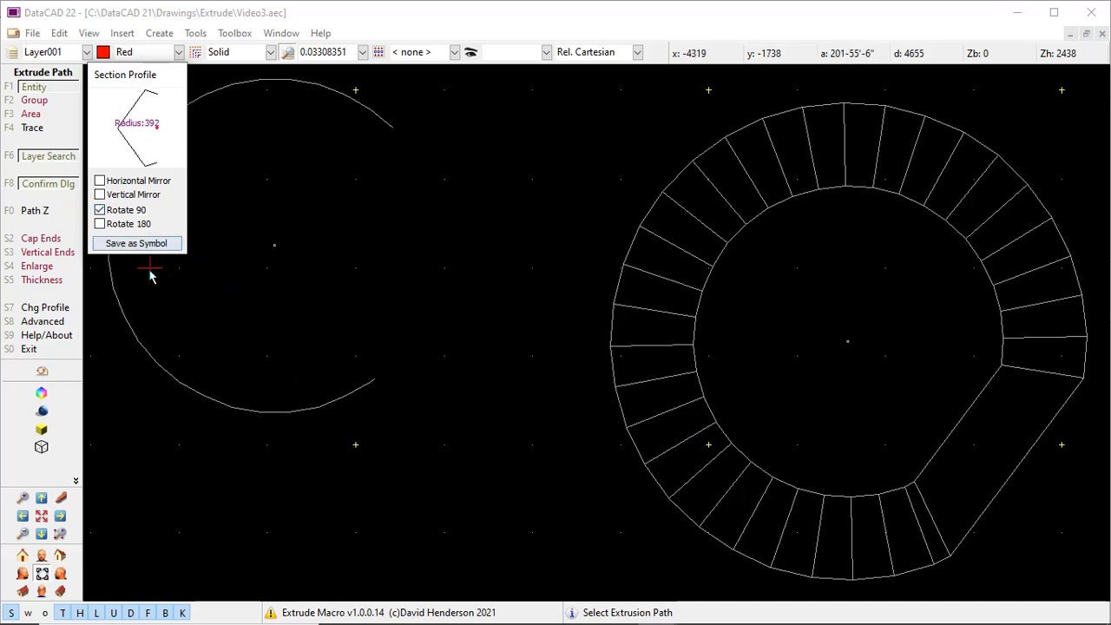
left_click(314, 409)
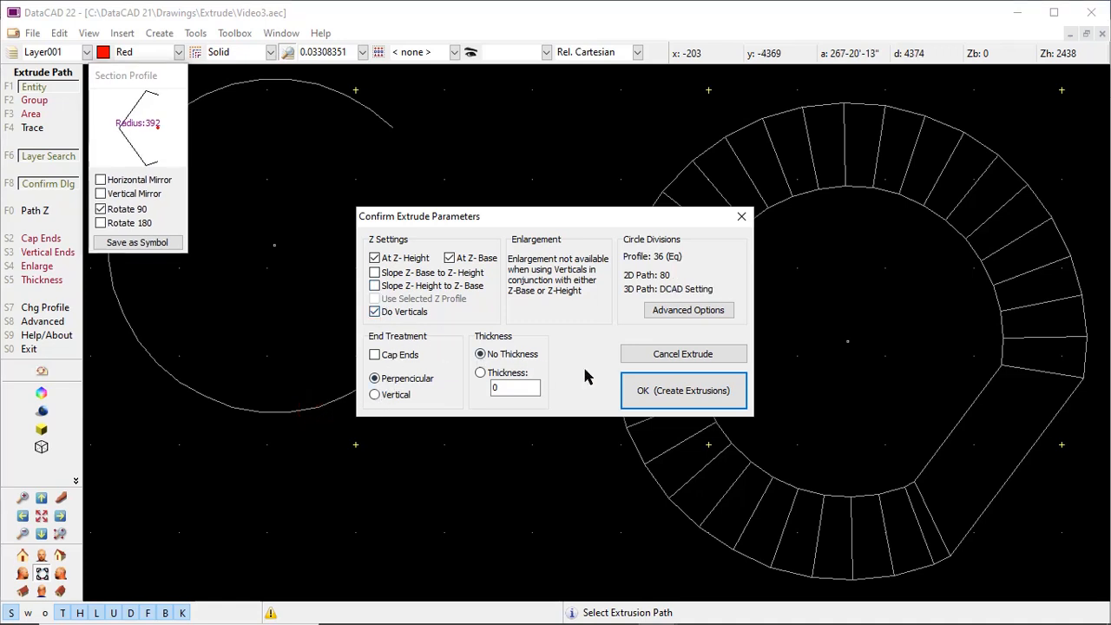
left_click(660, 391)
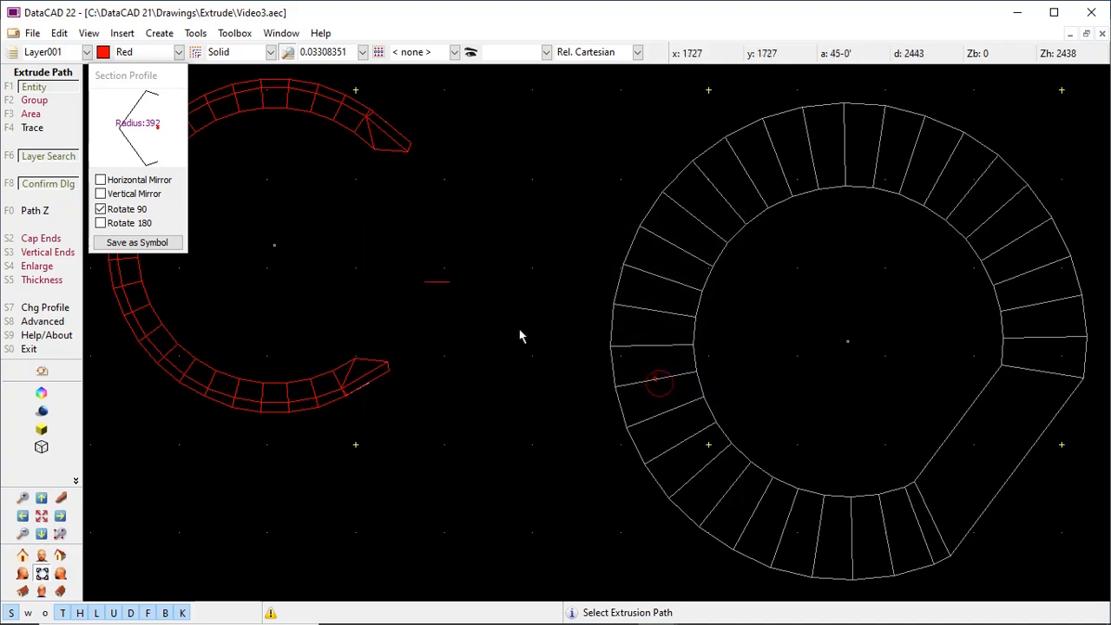
Move the Section Profile preview clear of the arc, examine the half-pentagon extrusion in isometric view, and return to plan view.
mouse_move(161, 82)
left_mouse_down()
mouse_move(164, 362)
mouse_move(121, 423)
left_mouse_up()
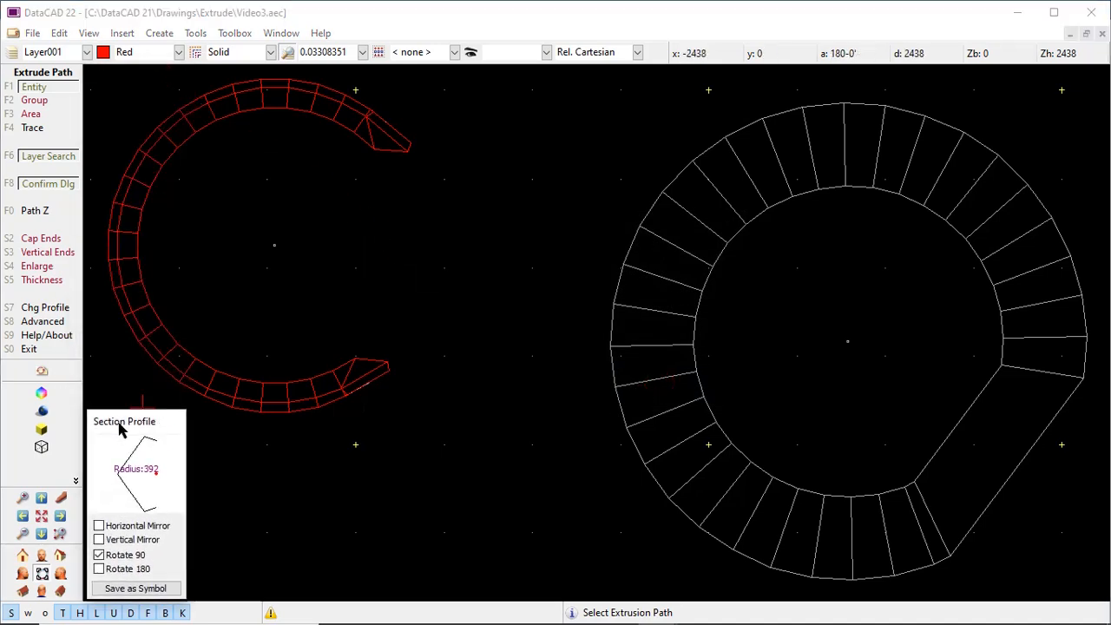
left_click(23, 591)
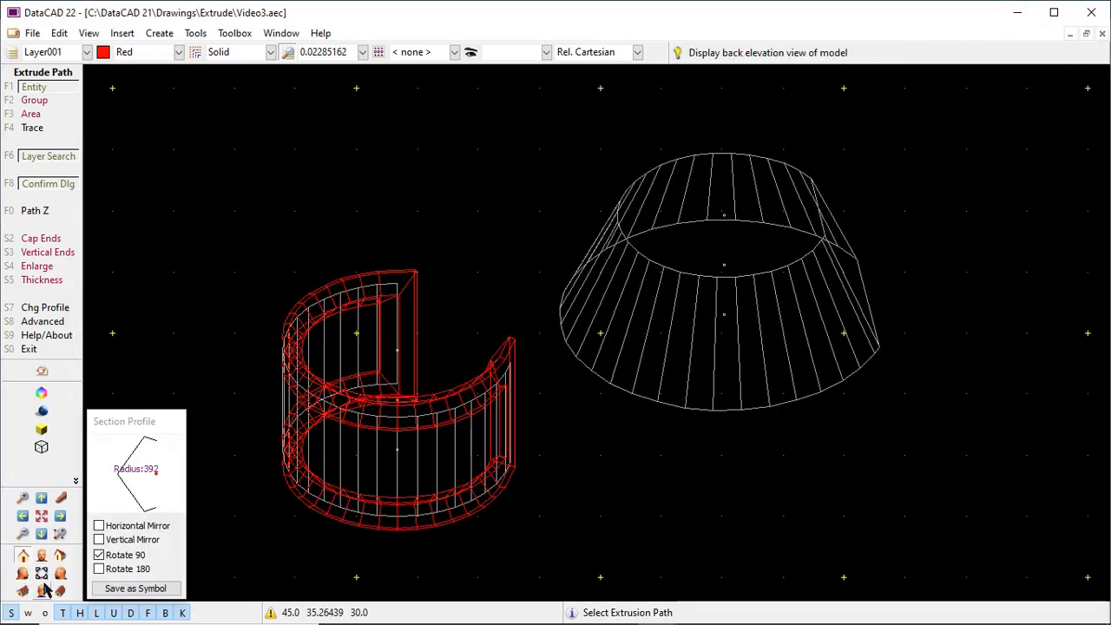
scroll(205, 518, "up", 2)
scroll(206, 517, "up", 1)
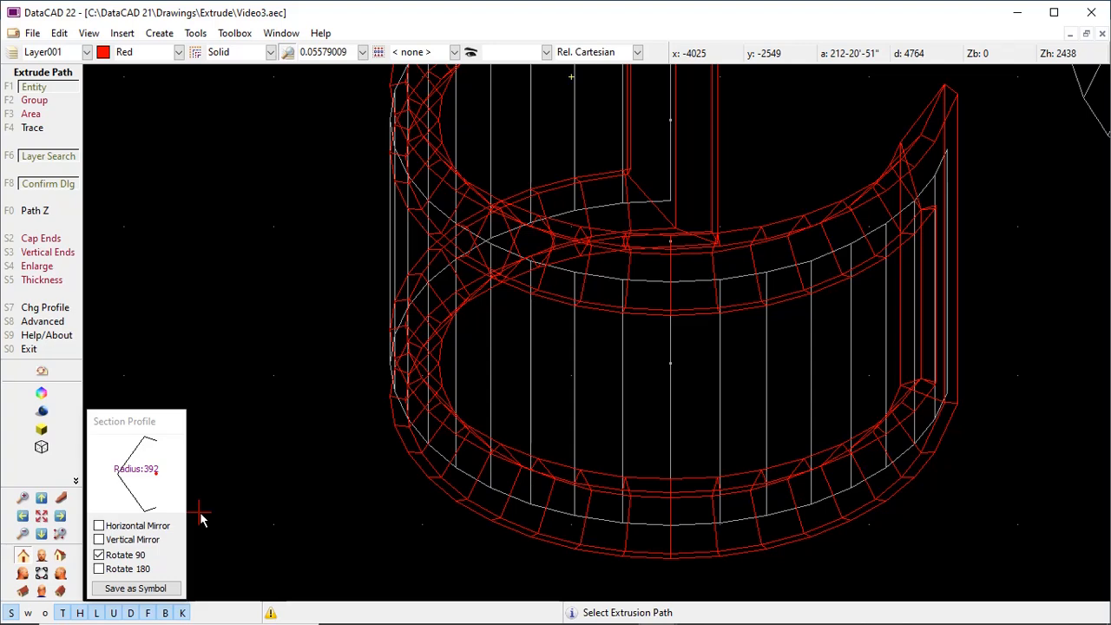
scroll(200, 517, "down", 2)
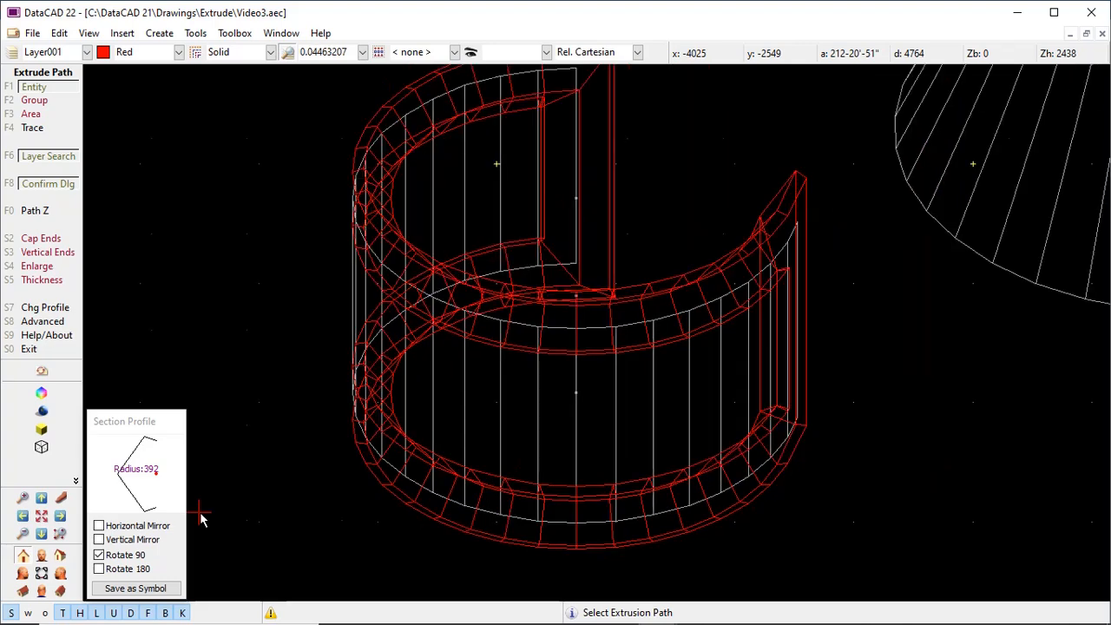
left_click(42, 573)
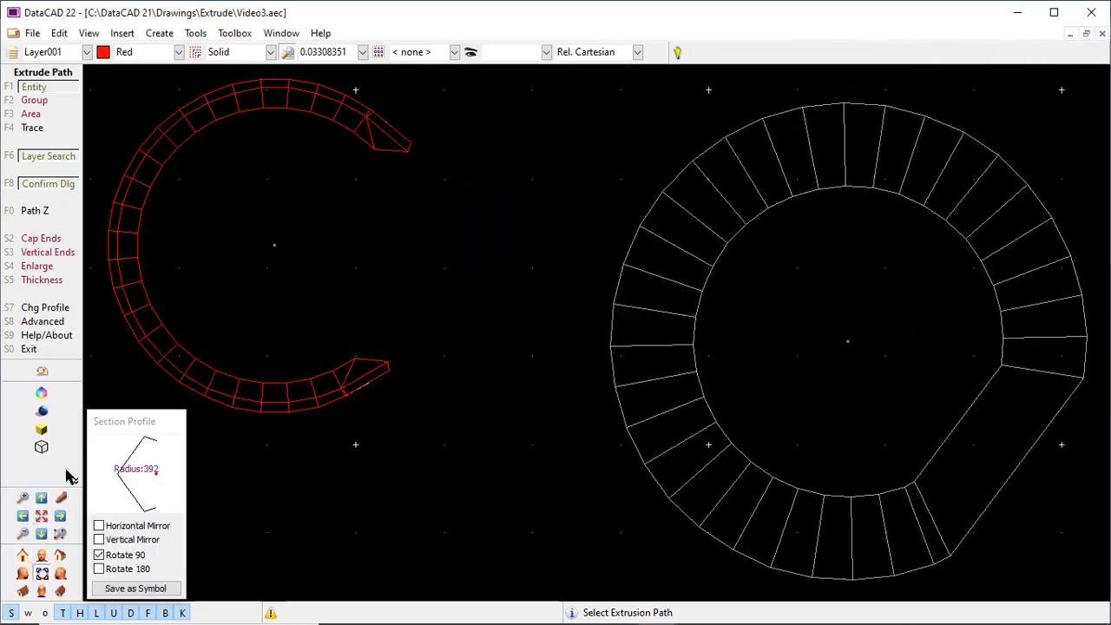
Change the section profile to the Handrail.dsf symbol file and set the current colour to green.
left_click(52, 308)
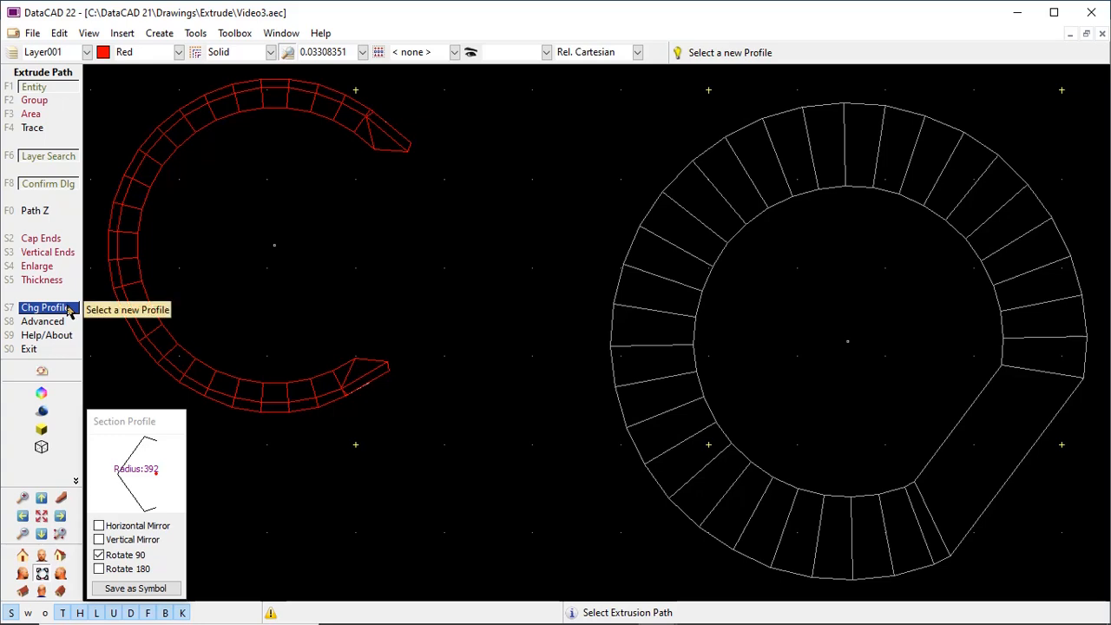
left_click(69, 310)
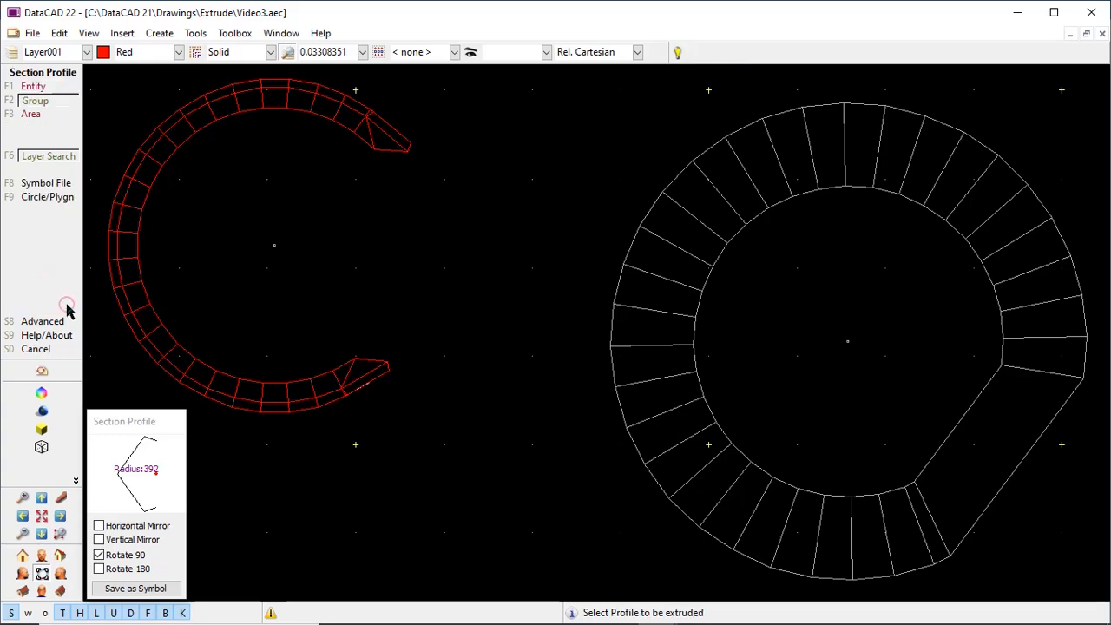
left_click(48, 184)
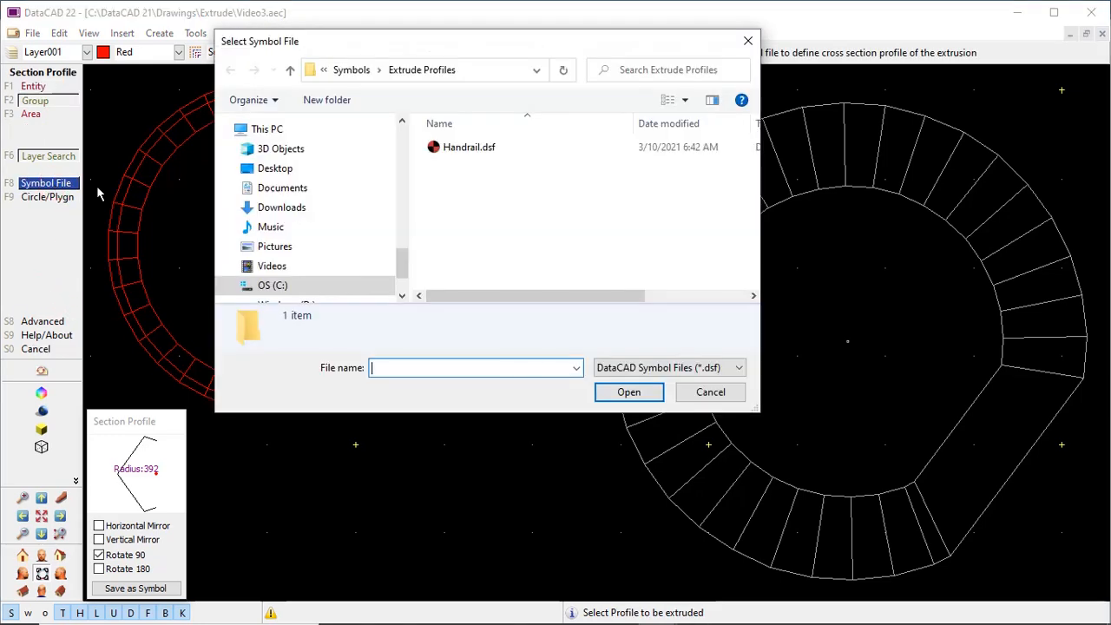
double_click(472, 147)
key("k")
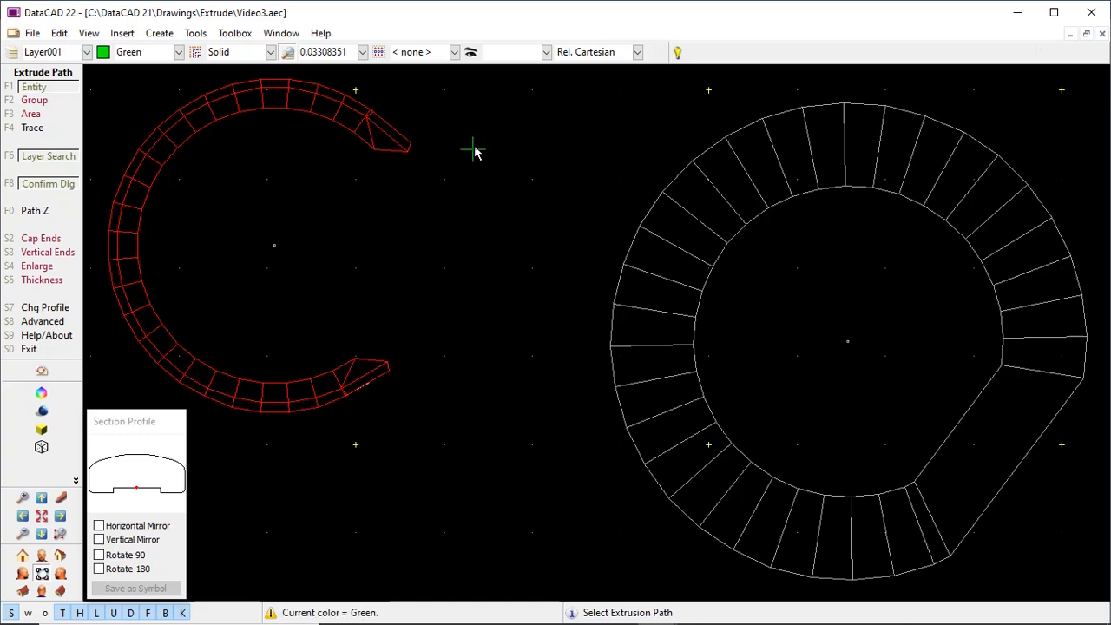
Mirror the handrail profile vertically, extrude it along the truncated cone at Z-Height and Z-Base with verticals, and show it in isometric view.
left_click(71, 213)
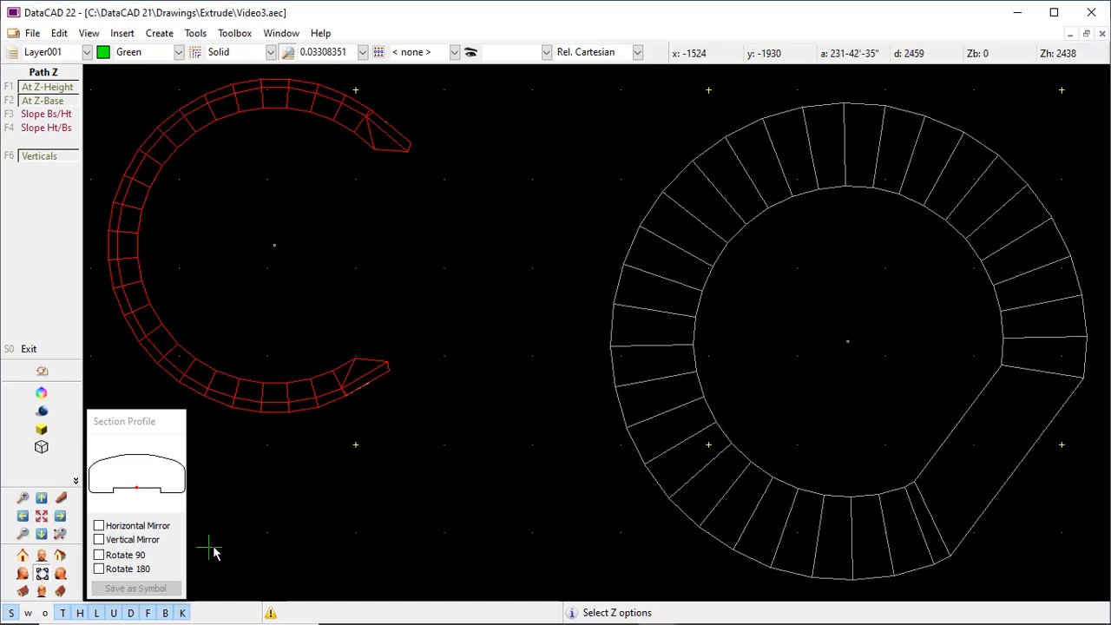
left_click(99, 539)
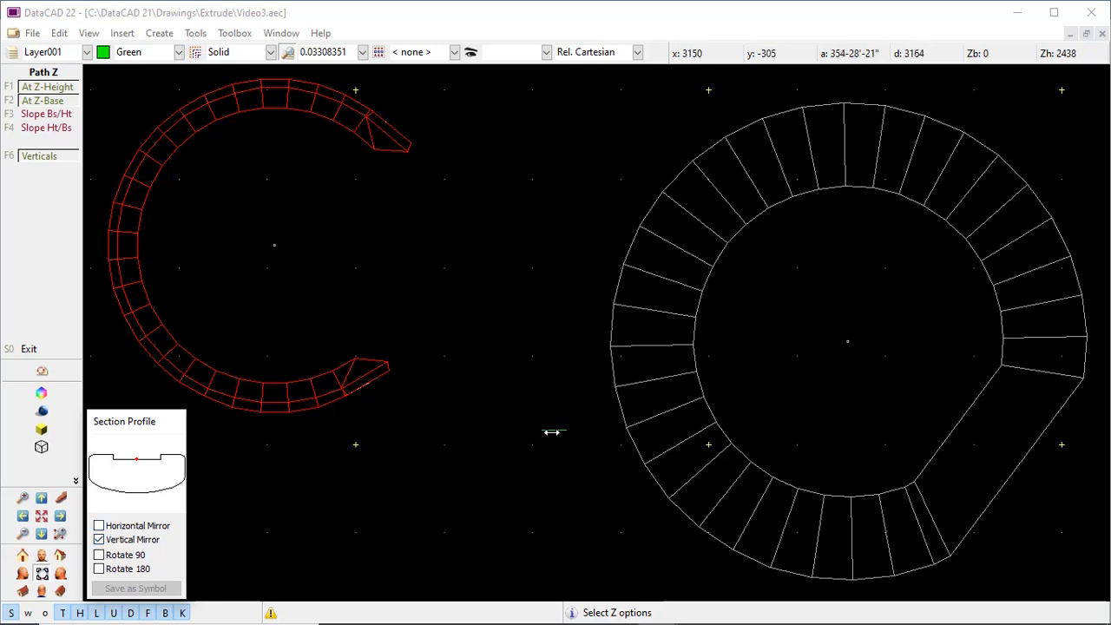
right_click(613, 405)
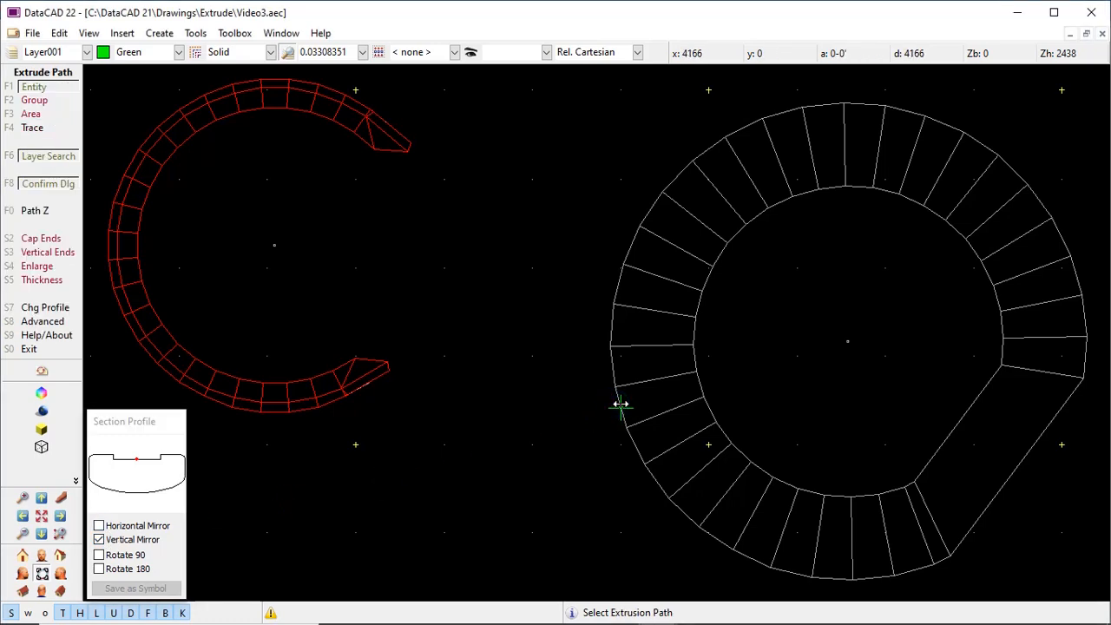
left_click(620, 404)
key("Return")
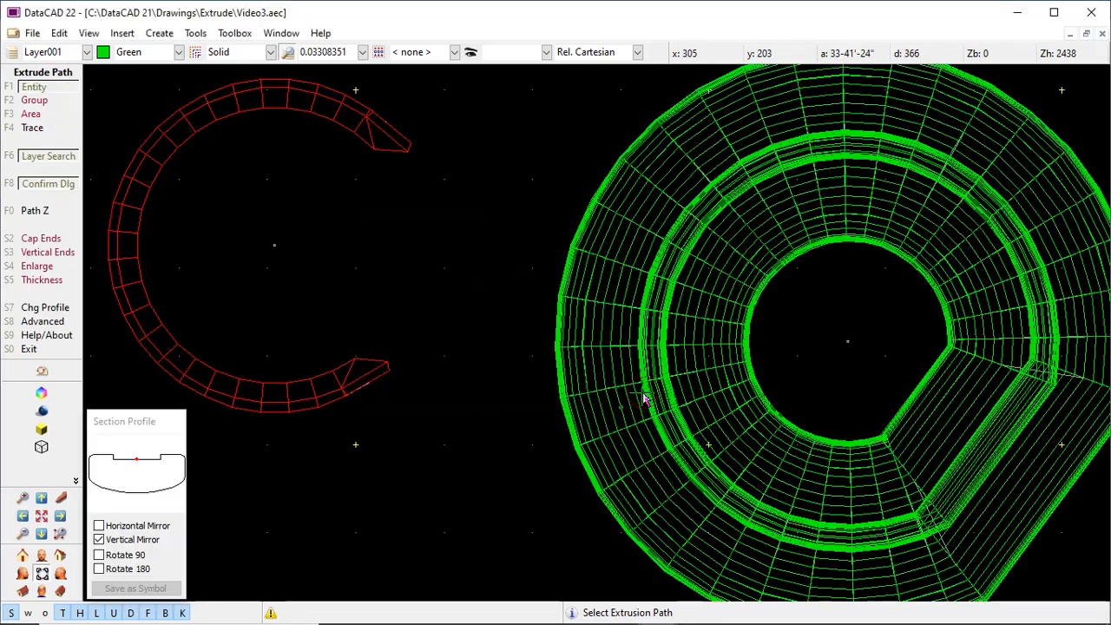
left_click(21, 589)
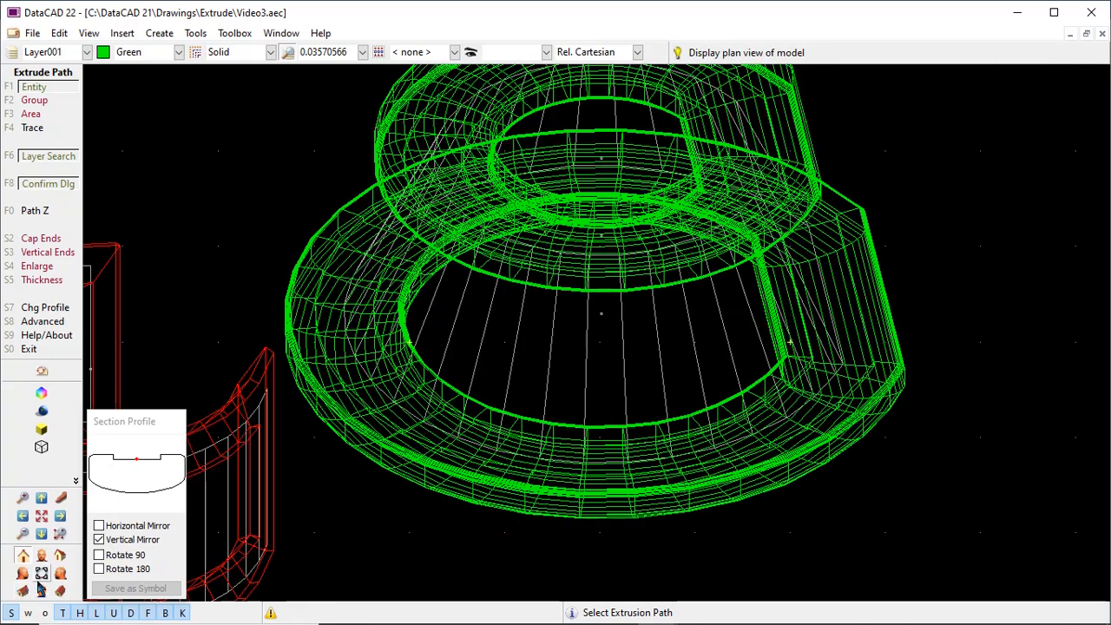
Turn off At Z-Height and At Z-Base in the path Z options, keeping only verticals, and set the current colour to blue.
left_click(38, 217)
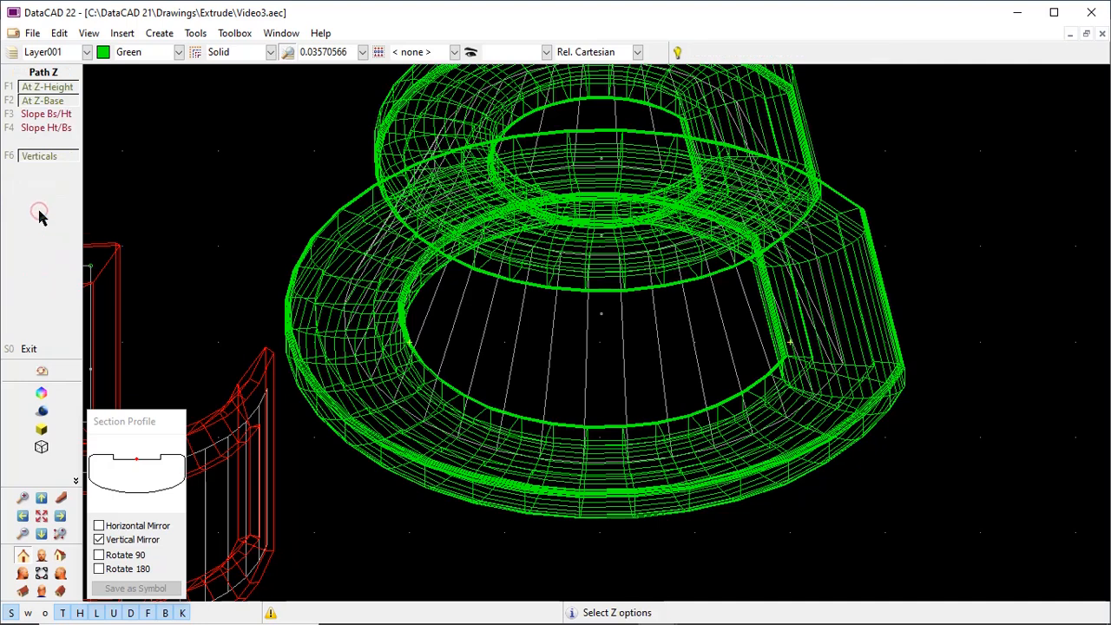
left_click(68, 86)
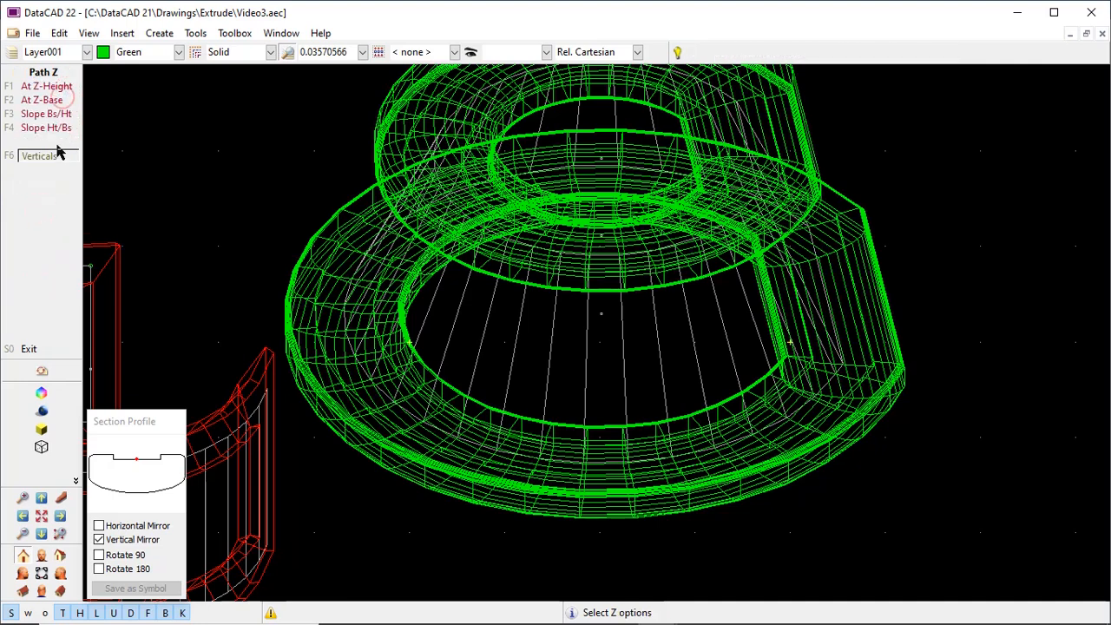
key("k")
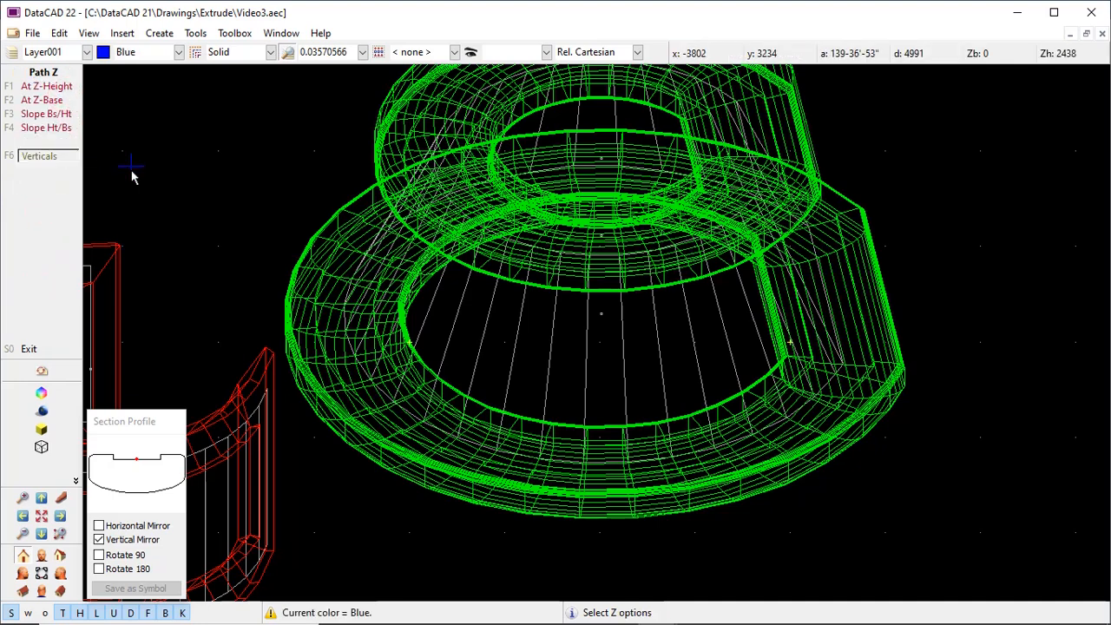
right_click(131, 170)
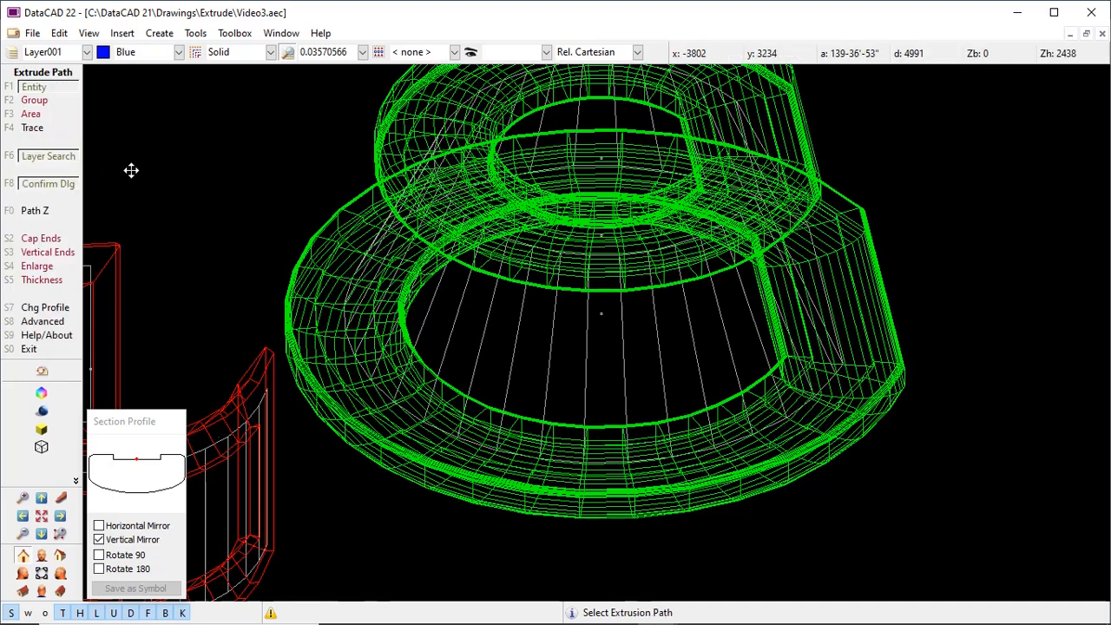
Define a complete rectangle as the section profile, with width 100 and height 300.
left_click(54, 308)
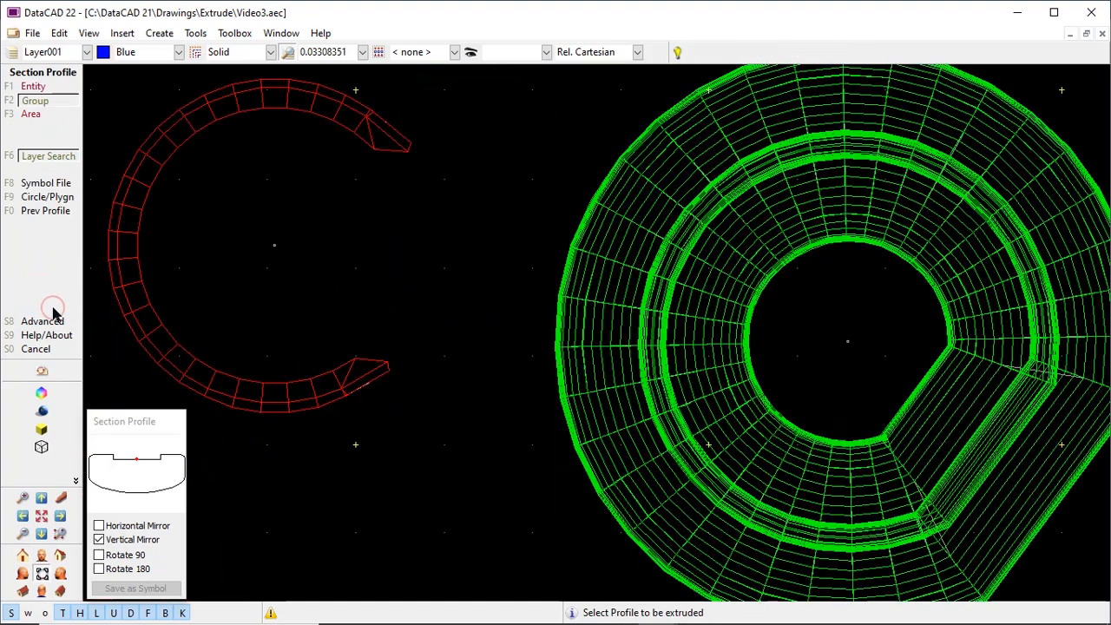
left_click(48, 196)
left_click(276, 315)
type("100")
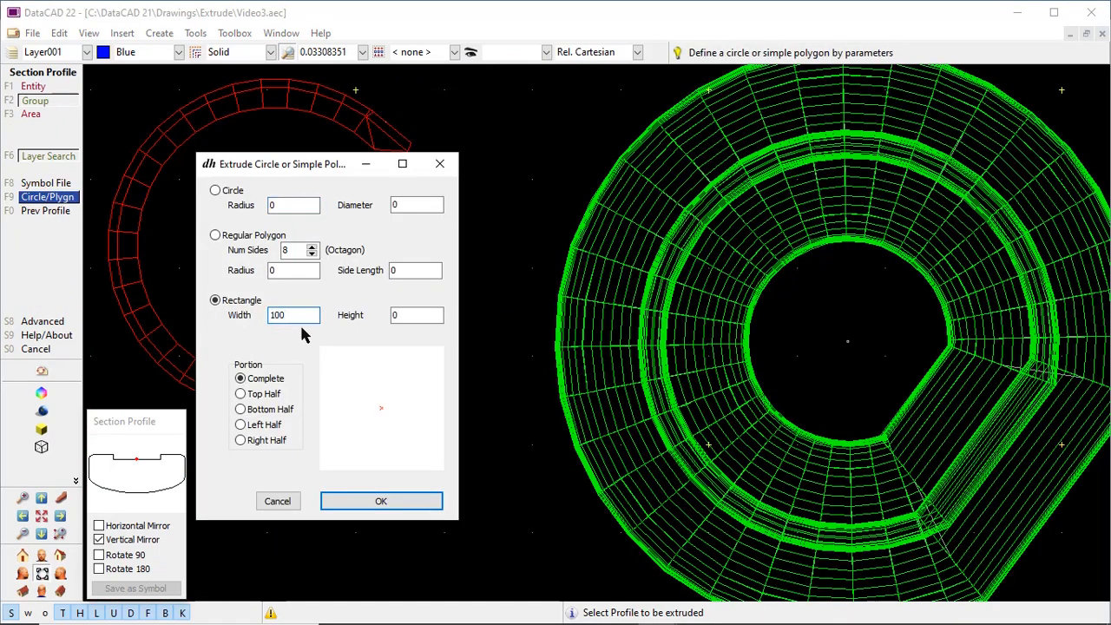
left_click(399, 315)
type("300")
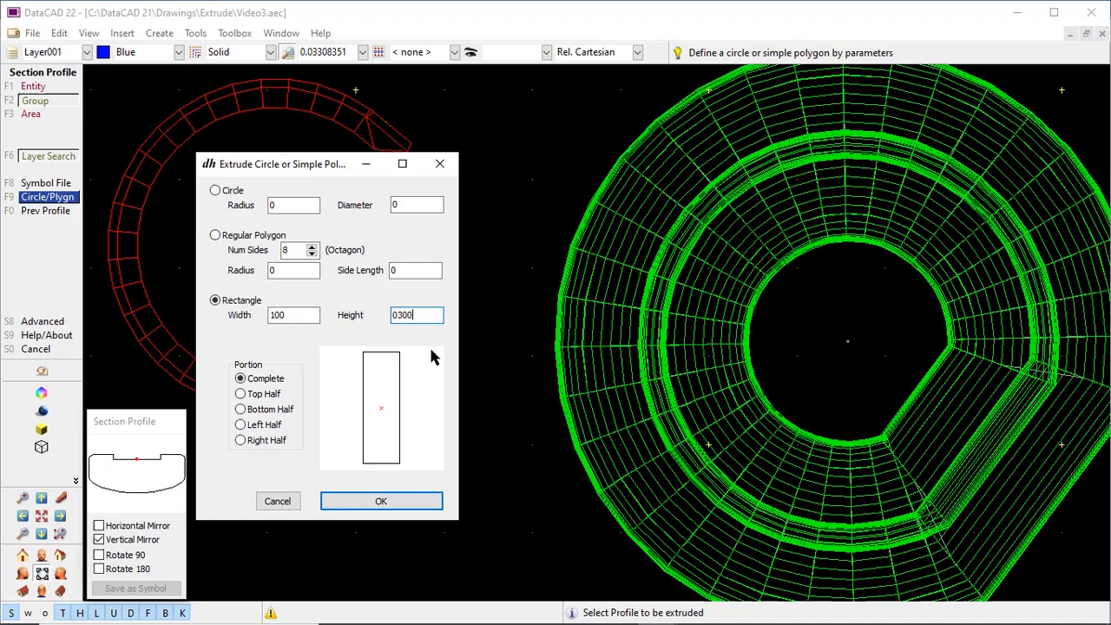
left_click(373, 501)
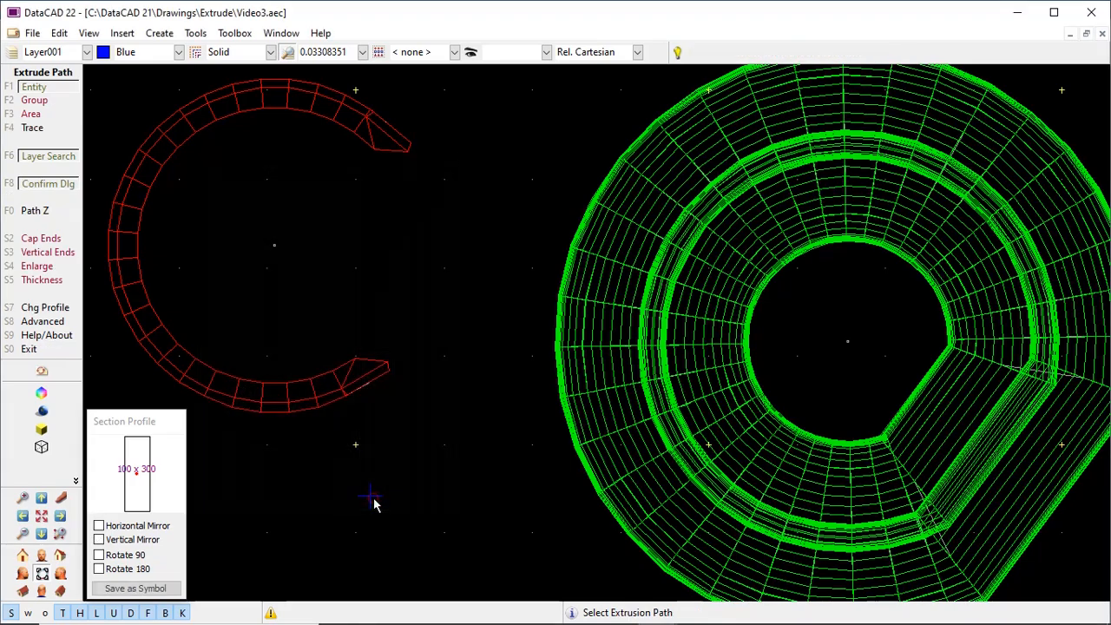
Try extruding the 100 x 300 rectangle along the truncated cone's verticals in isometric view, using the DataCAD setting for 3D path divisions.
left_click(23, 590)
left_click(514, 371)
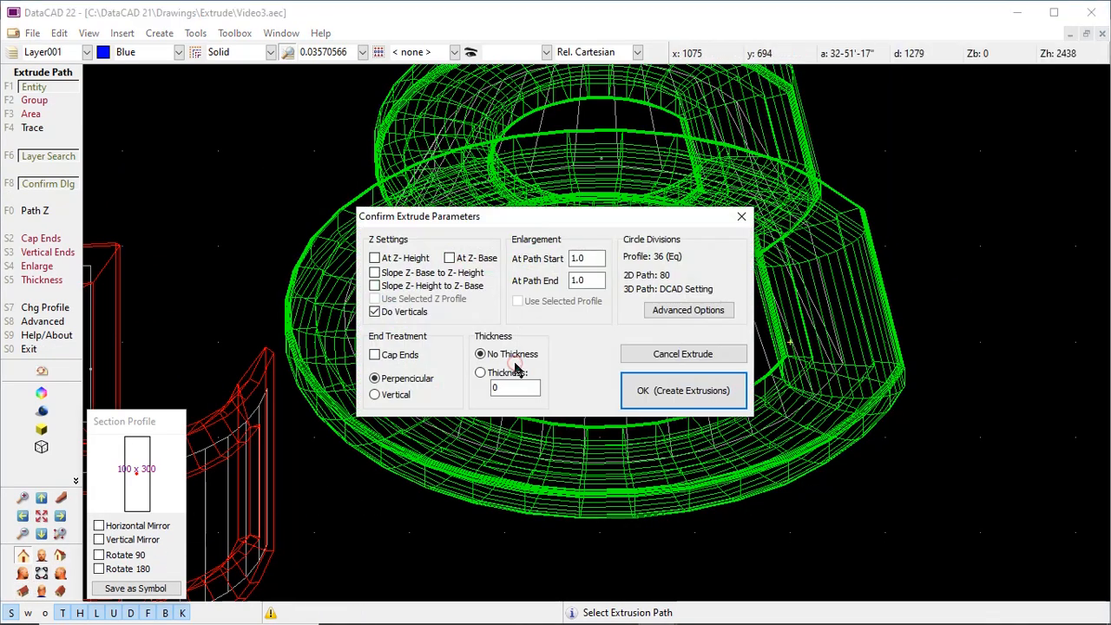
key("Return")
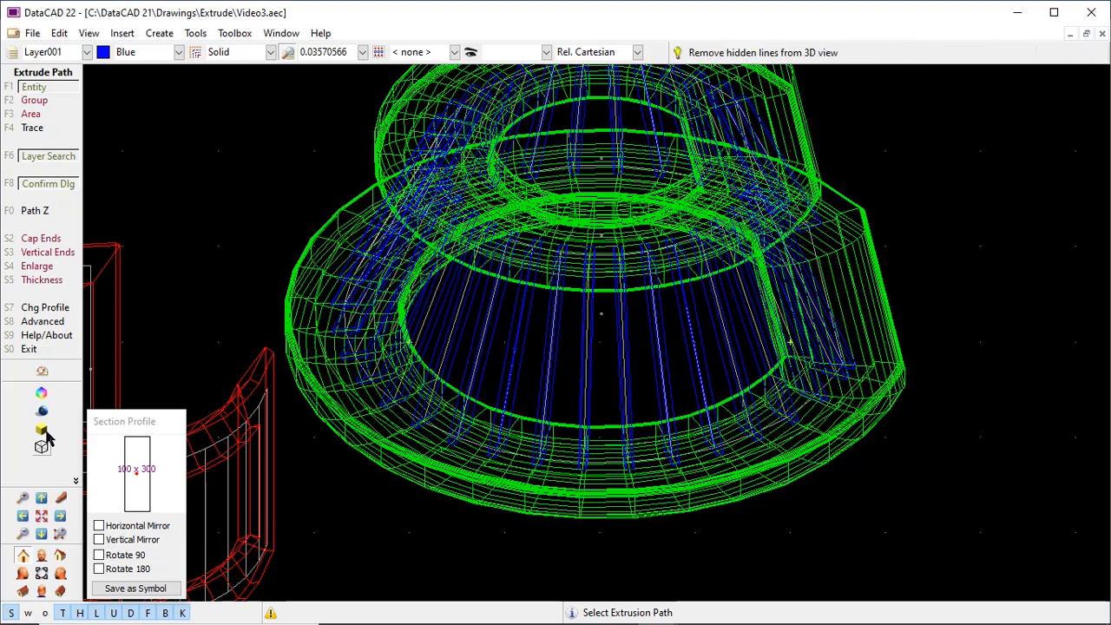
Inspect the blue vertical bars in the 3D Object Viewer and undo the rectangle extrusion.
left_click(41, 392)
left_click_drag(590, 391, 406, 377)
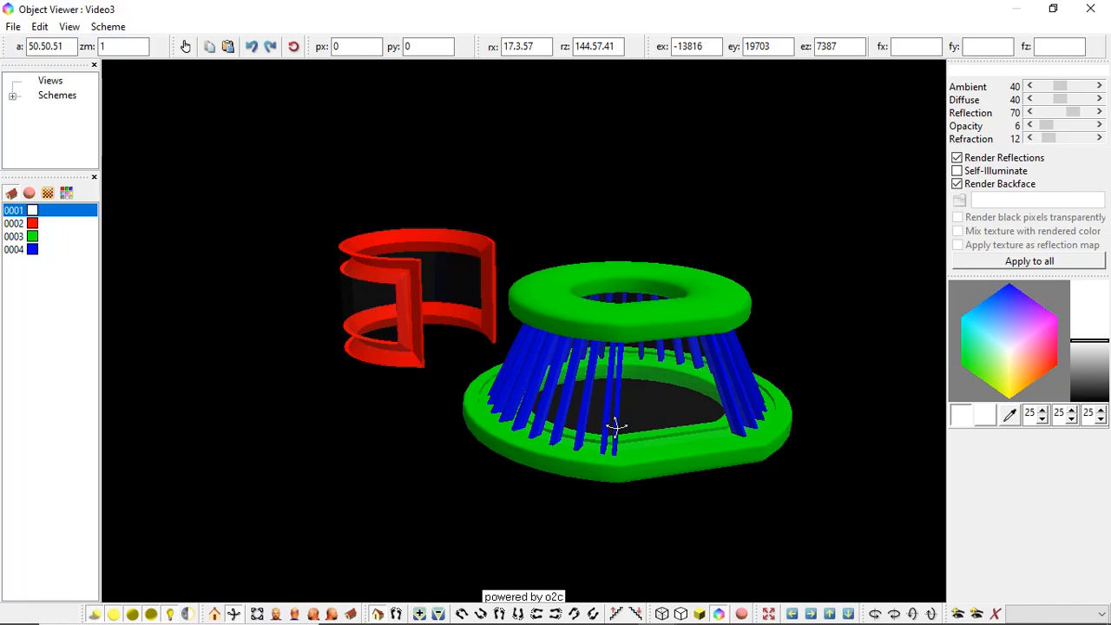
left_click(1090, 9)
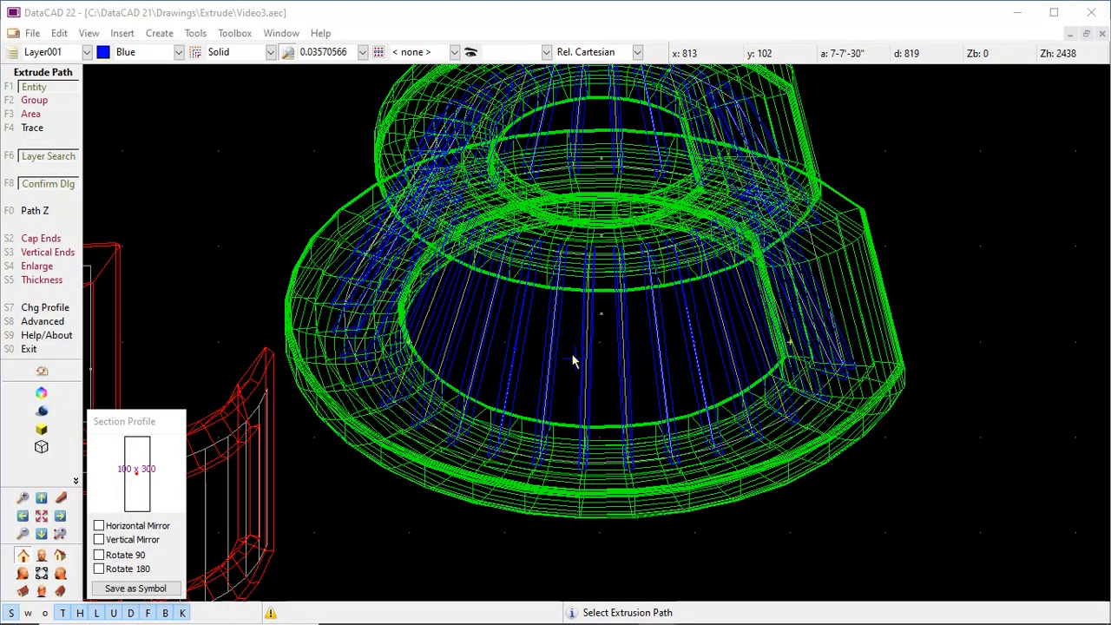
key("ctrl+z")
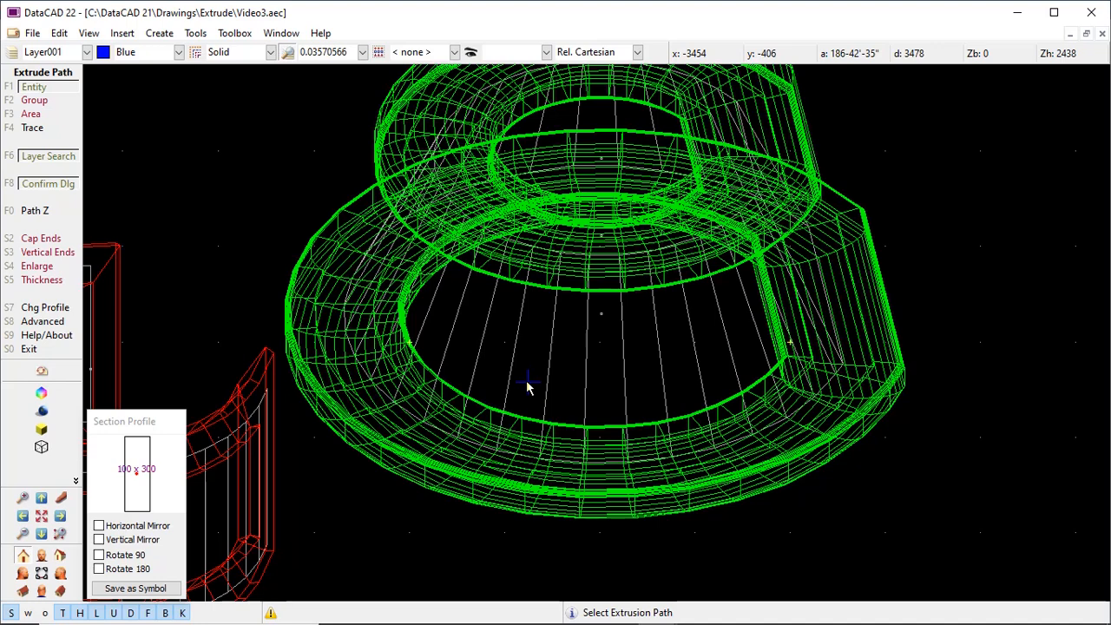
Set the path curve divisions for 3D entities to 36, with equal divisions in arcs, in the macro's advanced options.
left_click(54, 322)
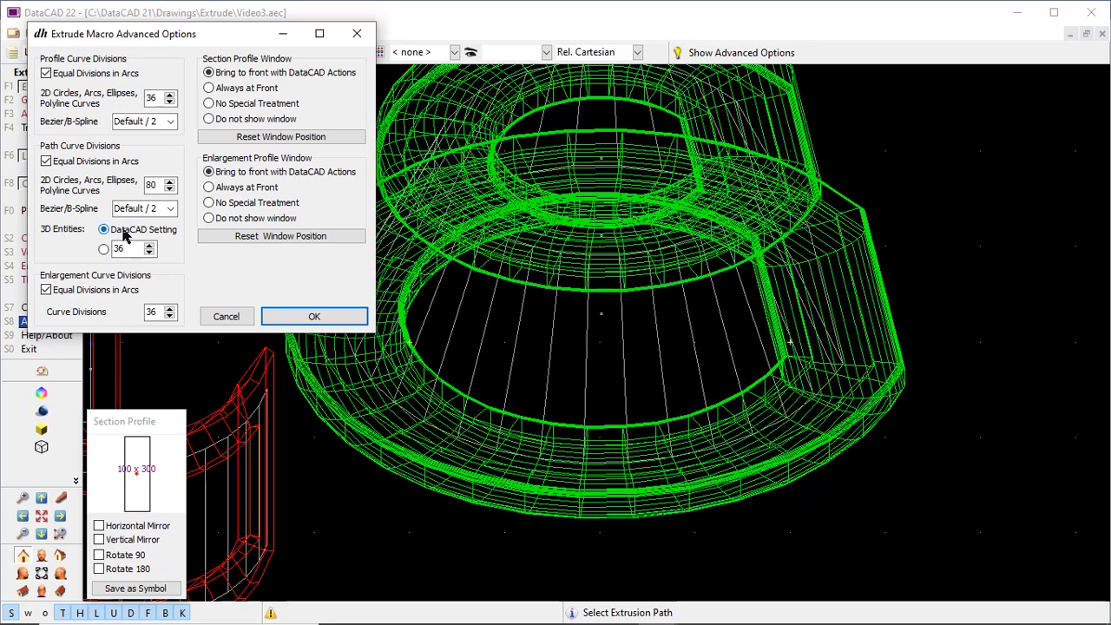
left_click(104, 250)
left_click(47, 162)
left_click(308, 321)
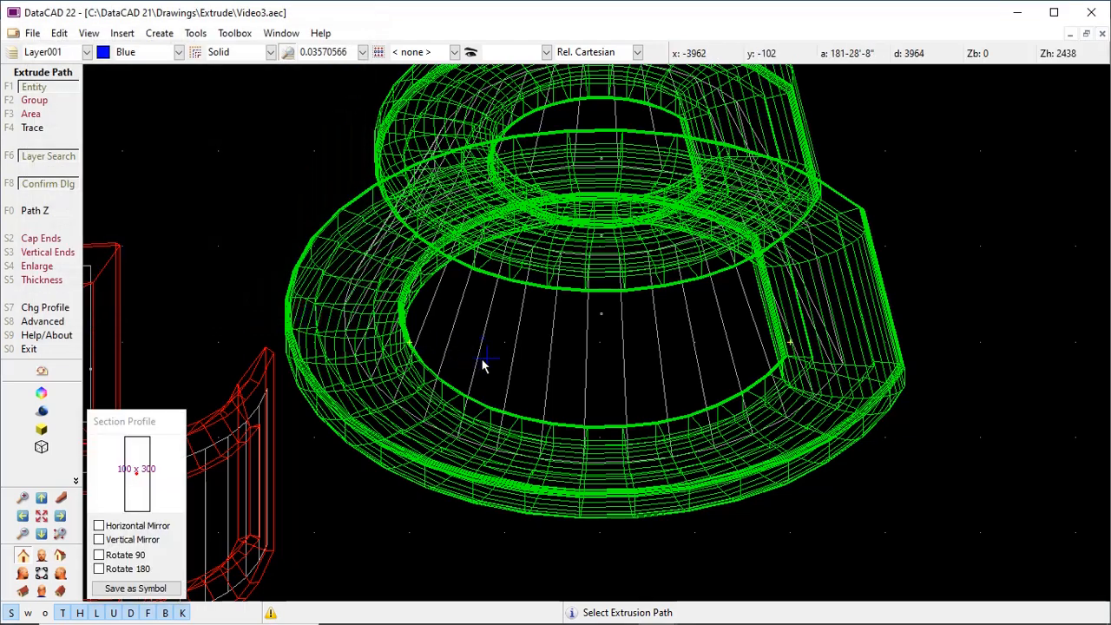
Extrude the rectangle along the truncated cone with verticals only and no thickness, using 36 equal 3D path divisions.
left_click(510, 361)
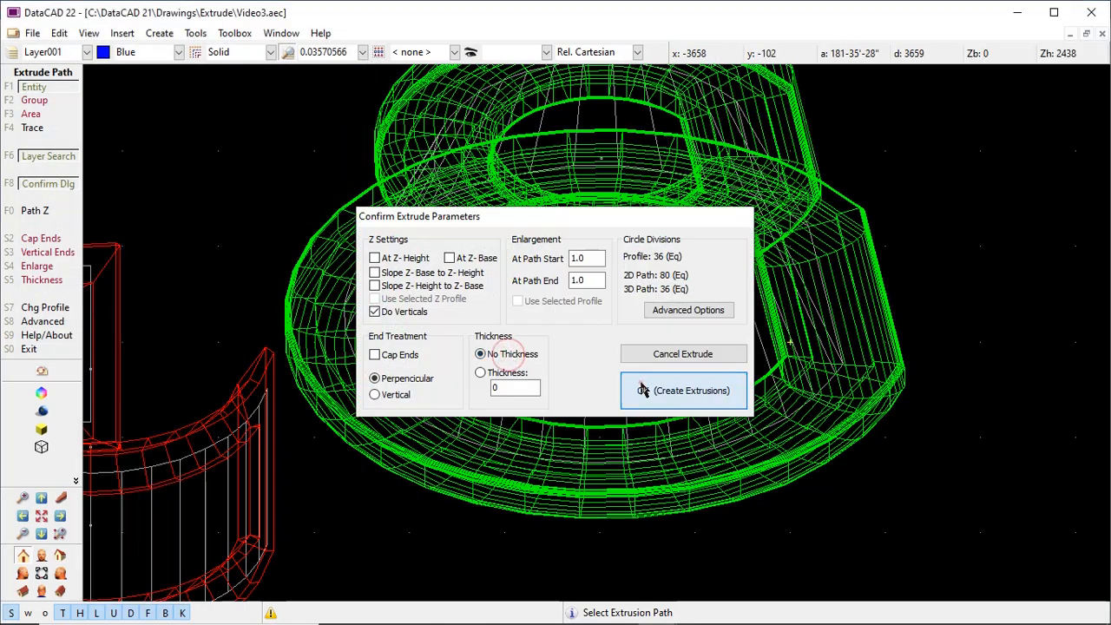
left_click(705, 387)
left_click(669, 49)
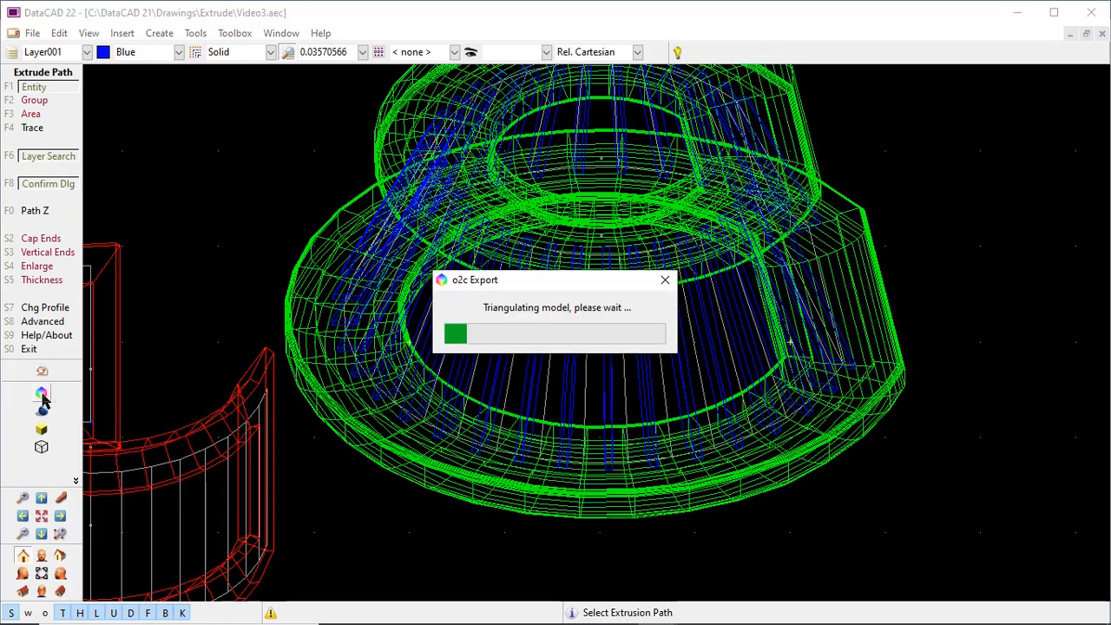
Examine the spacing of the blue bars between the green handrail rings up close in the 3D Object Viewer, and return to the drawing.
left_click_drag(436, 427, 227, 417)
scroll(228, 416, "up", 3)
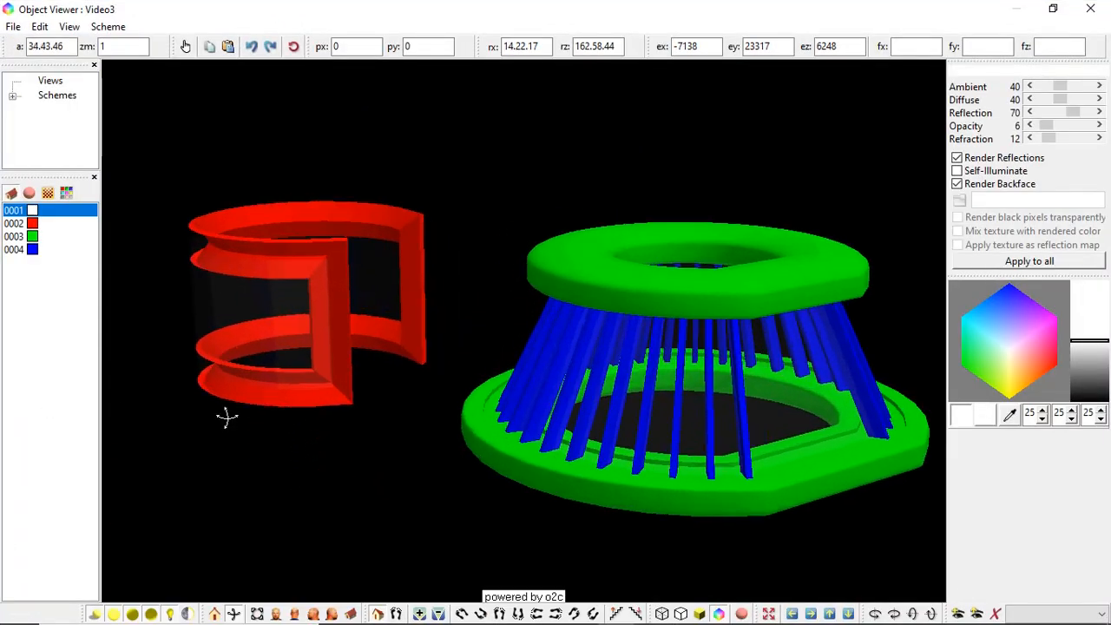
scroll(227, 417, "up", 2)
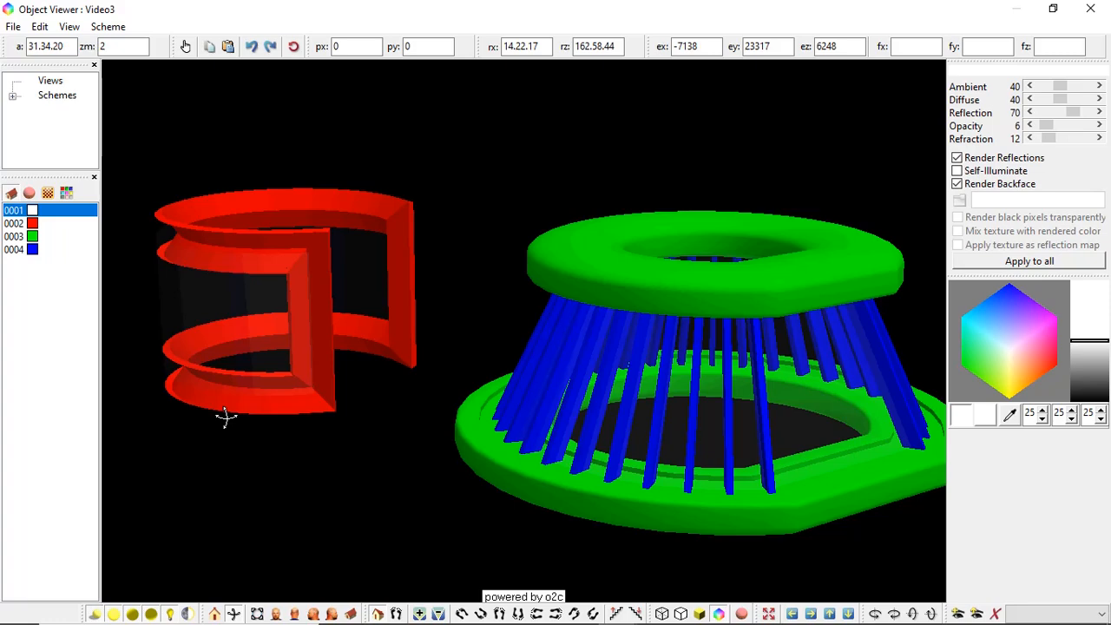
scroll(226, 417, "up", 1)
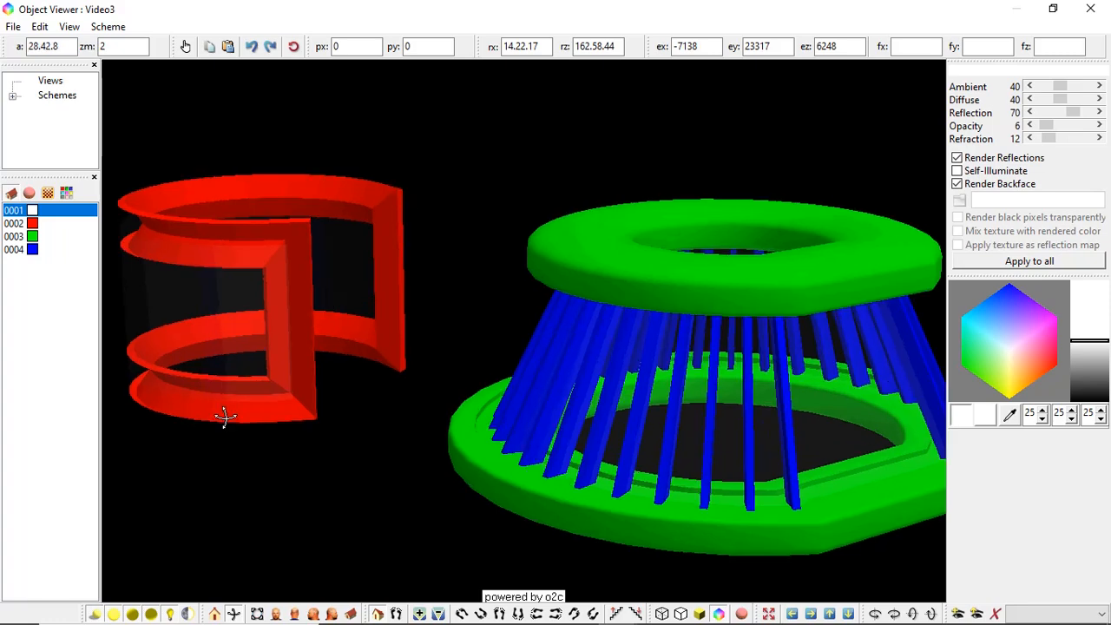
scroll(225, 417, "up", 1)
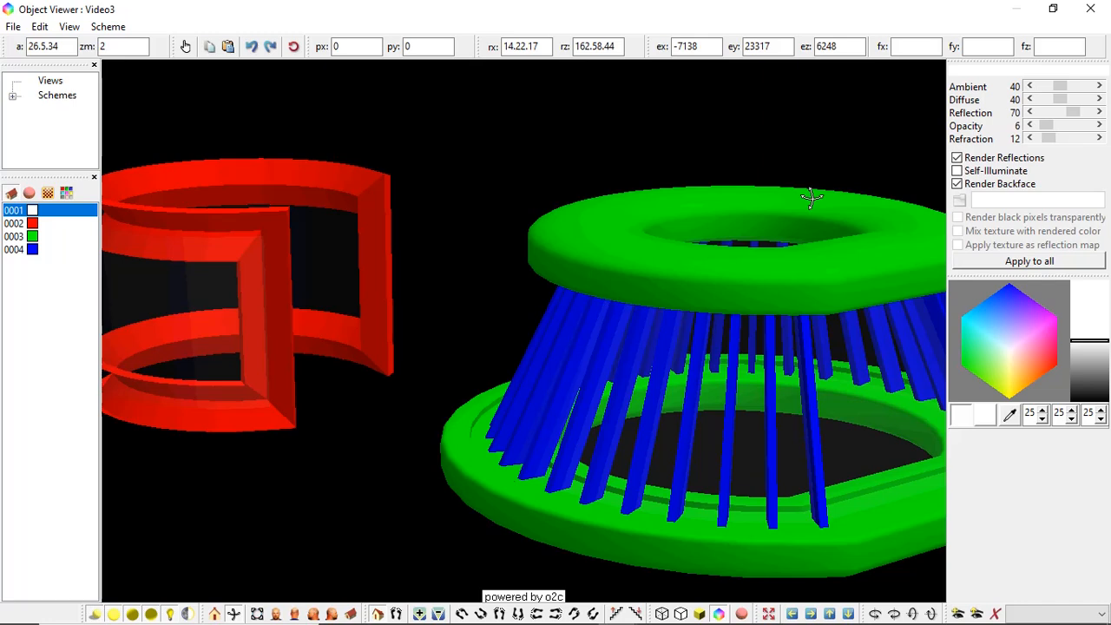
left_click(1090, 18)
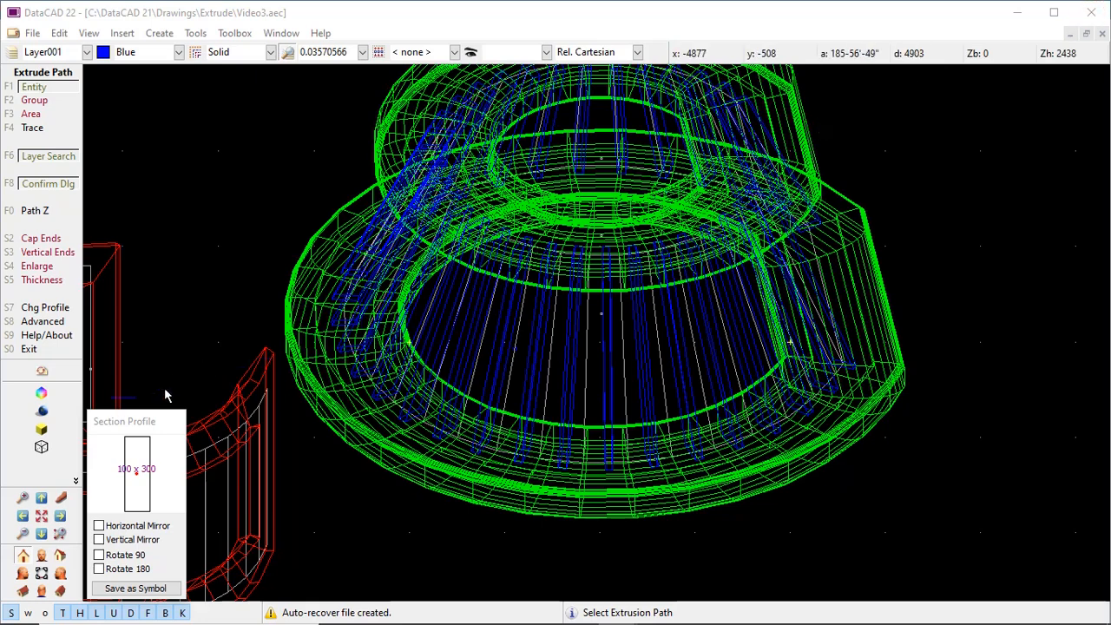
Open the Extrude macro's reference manual and browse to its table of contents.
left_click(46, 337)
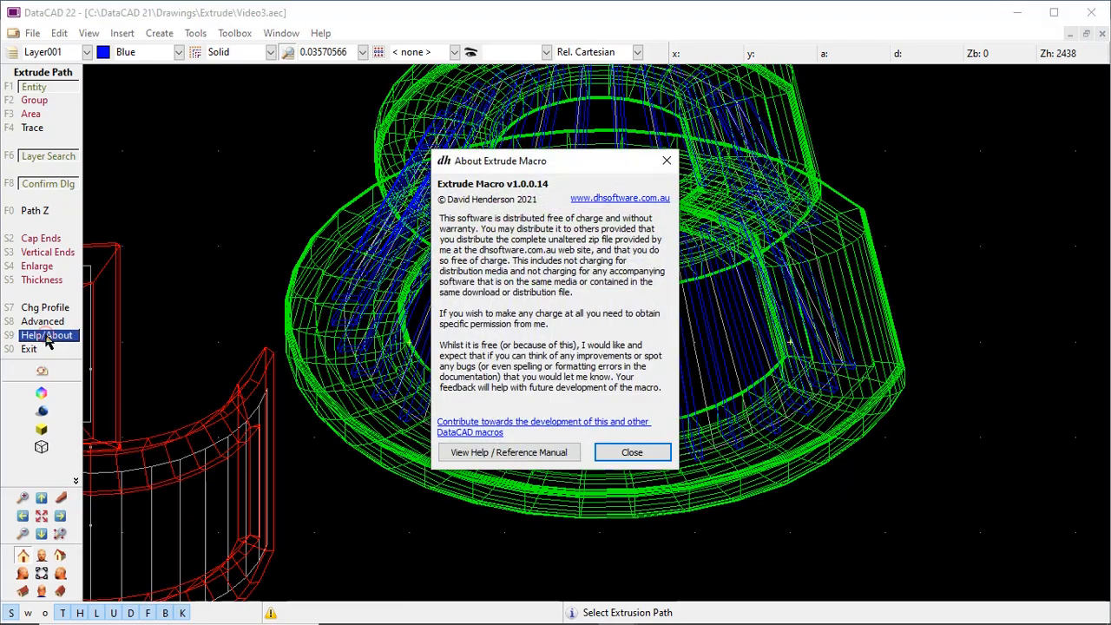
left_click(486, 452)
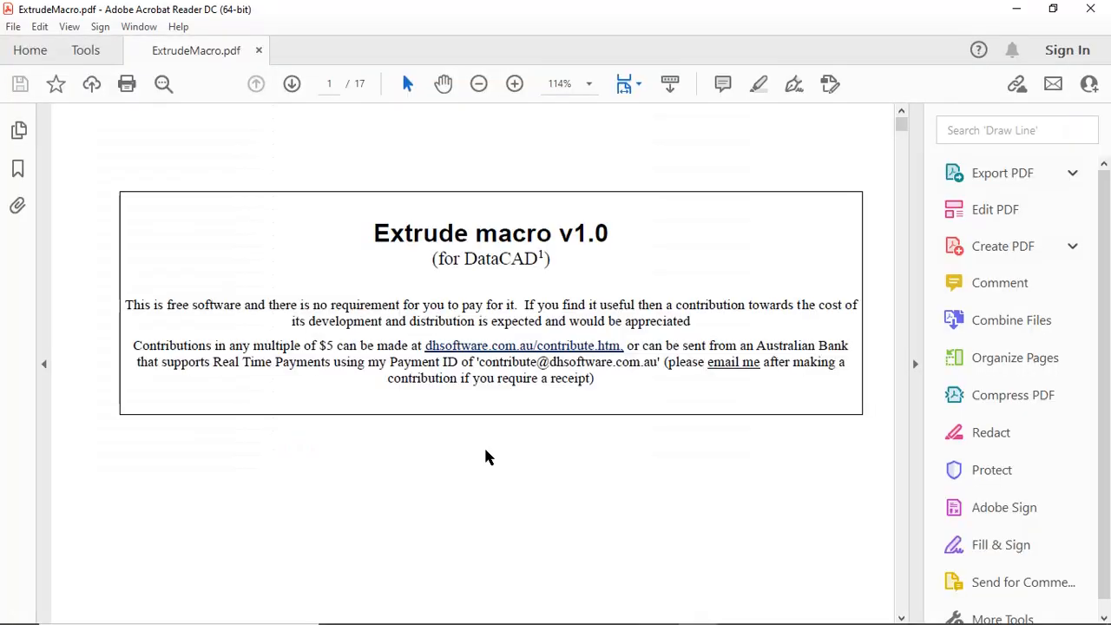
scroll(484, 457, "down", 15)
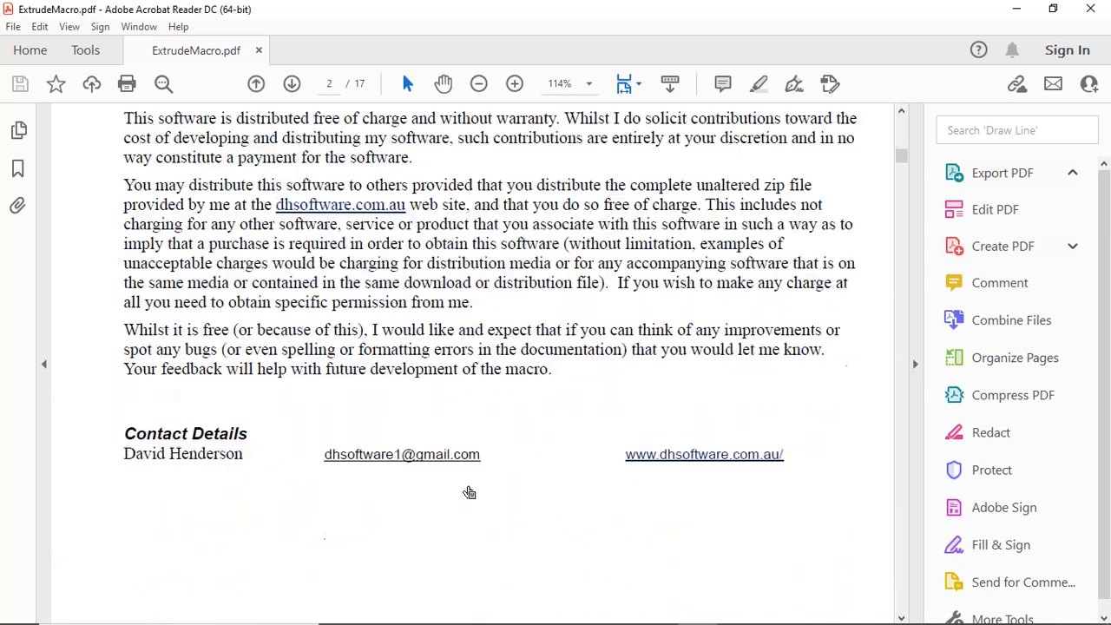
scroll(468, 486, "down", 10)
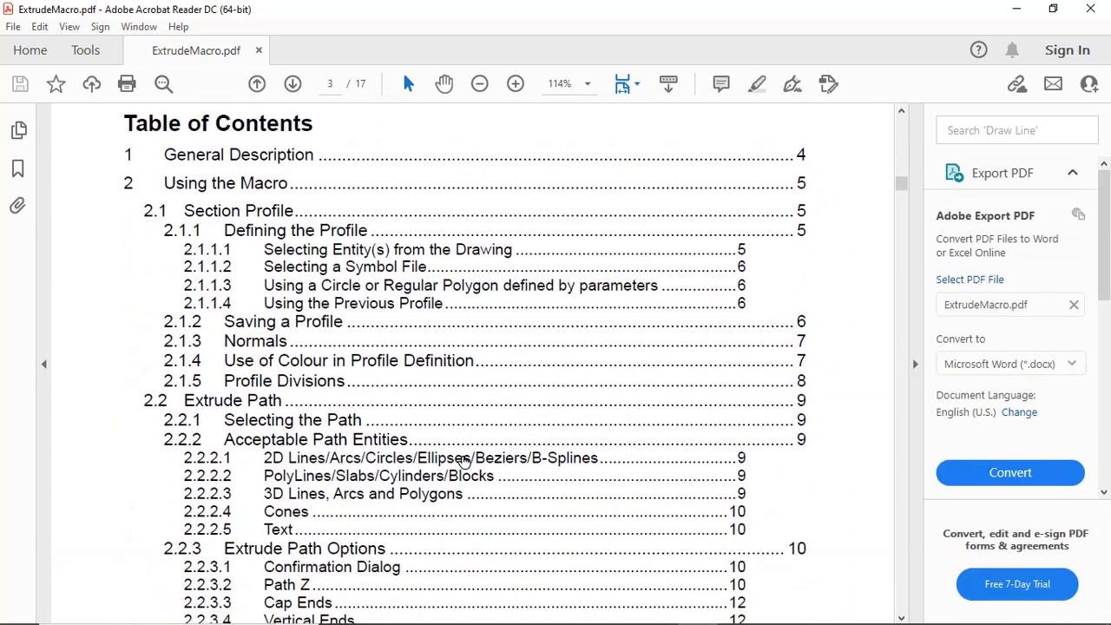